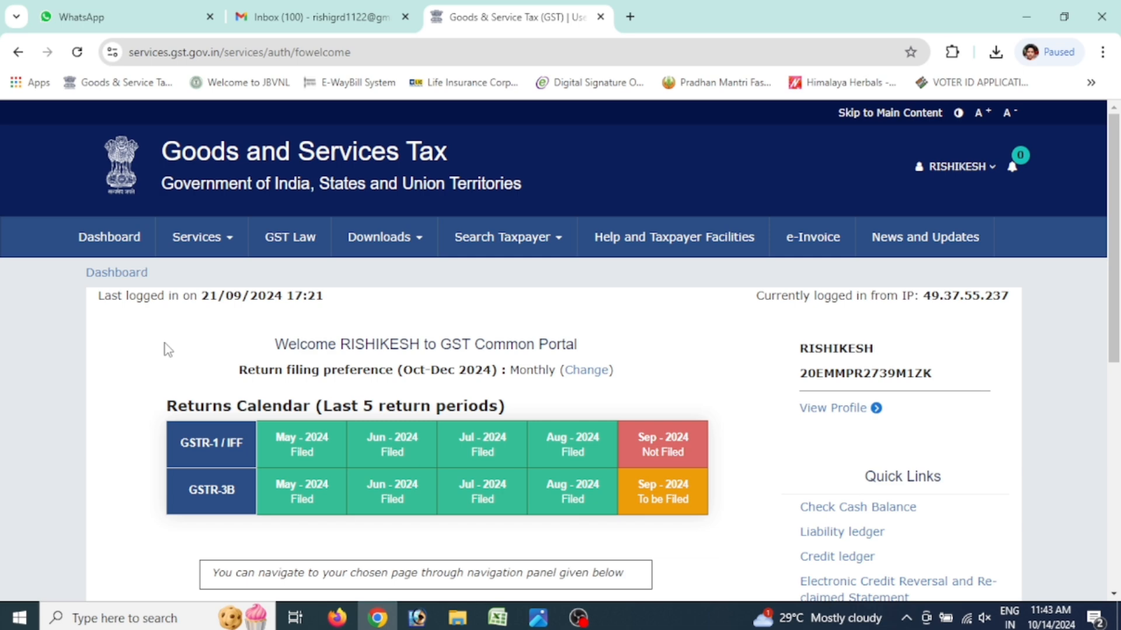
# Continue from the welcome page to the taxpayer dashboard and go to File Returns
pyautogui.scroll(-8, 756, 452)
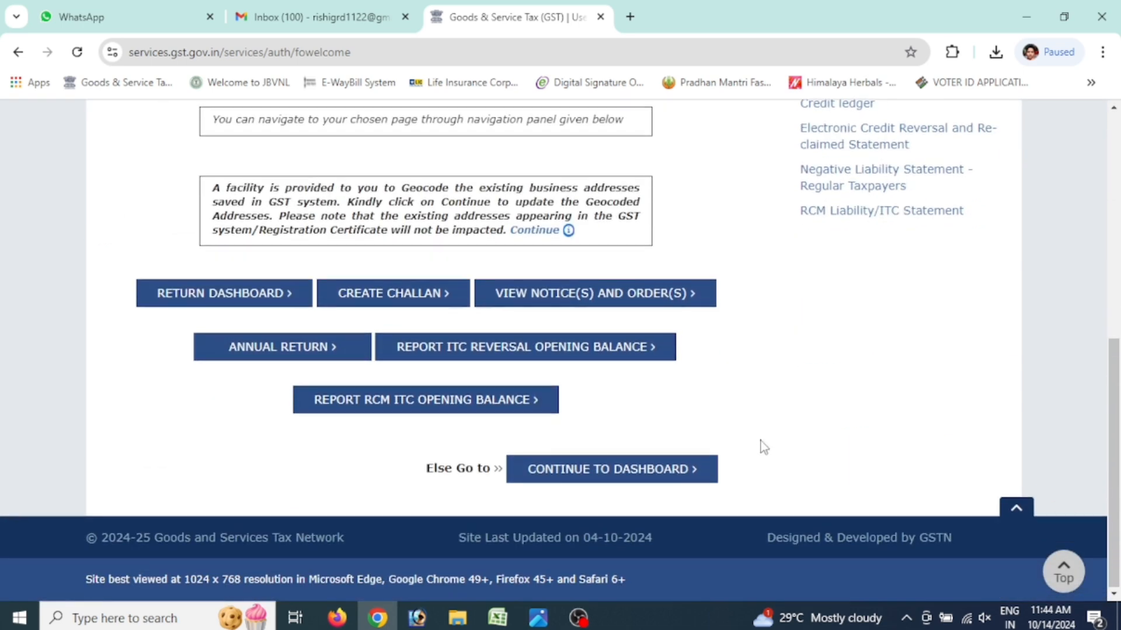
pyautogui.click(605, 474)
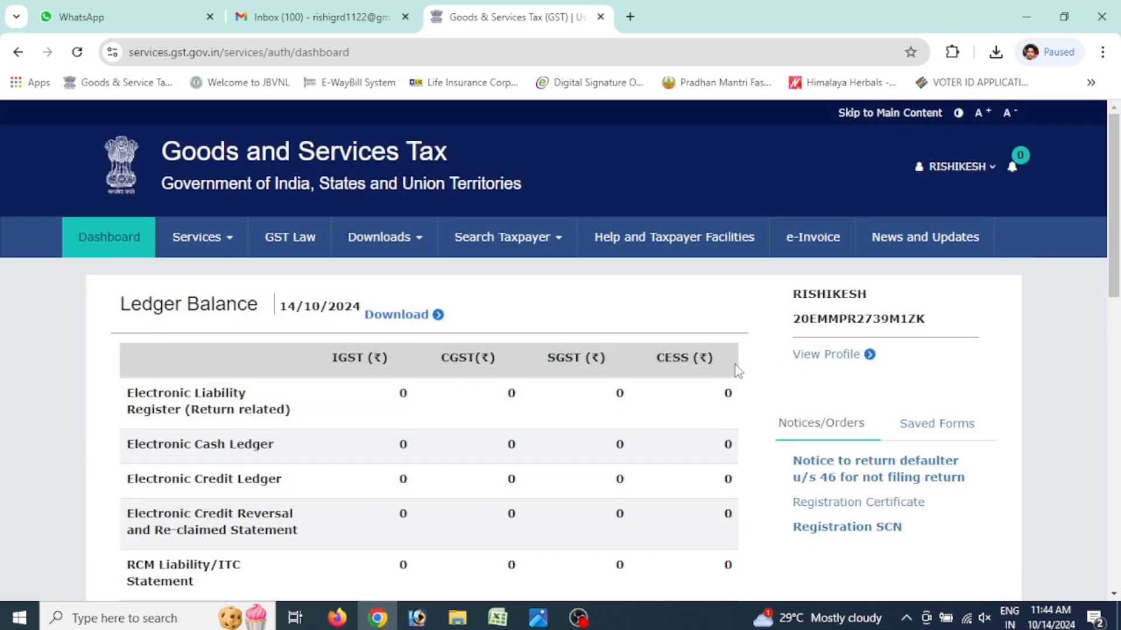
pyautogui.scroll(-3, 701, 380)
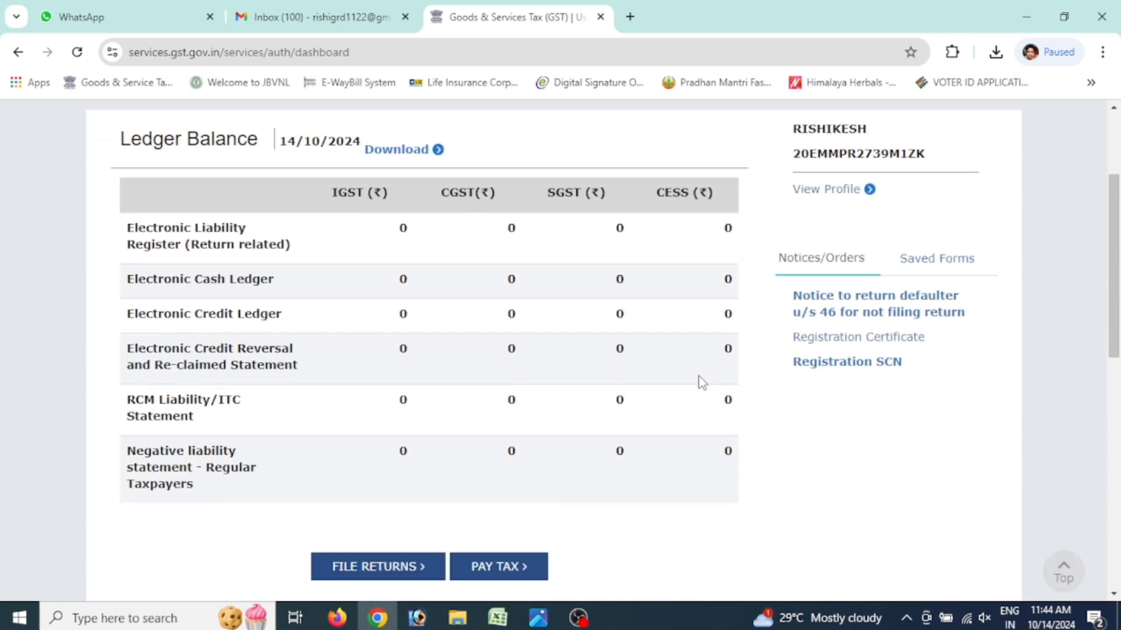
pyautogui.click(366, 569)
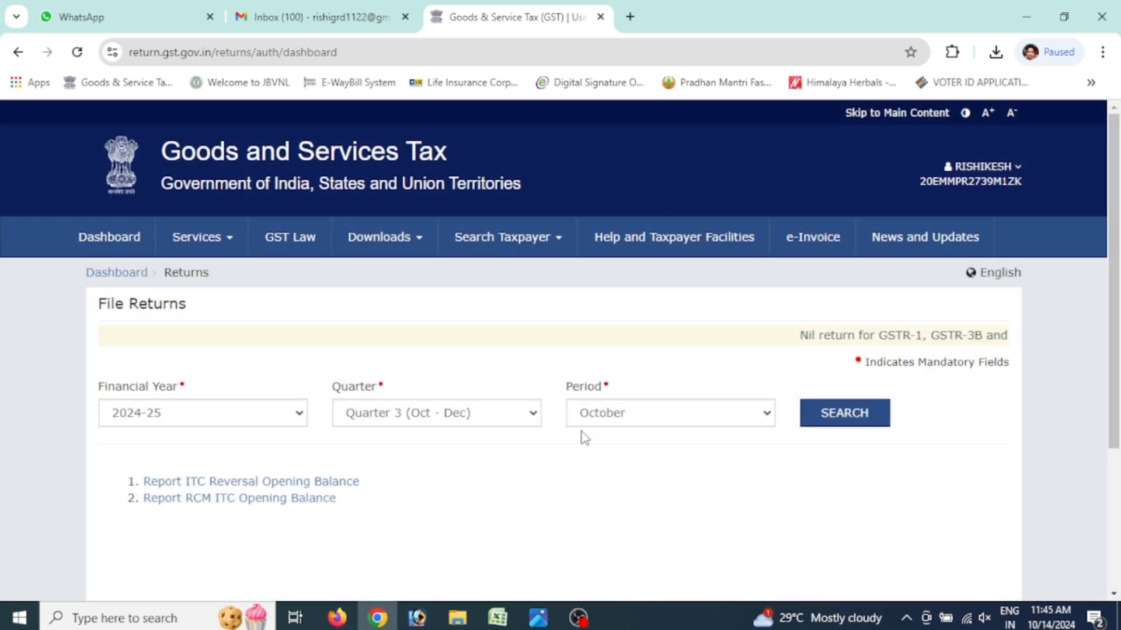
# Search returns for Quarter 2 (Jul - Sep), September 2024, and prepare GSTR-1 online
pyautogui.click(603, 416)
pyautogui.click(521, 418)
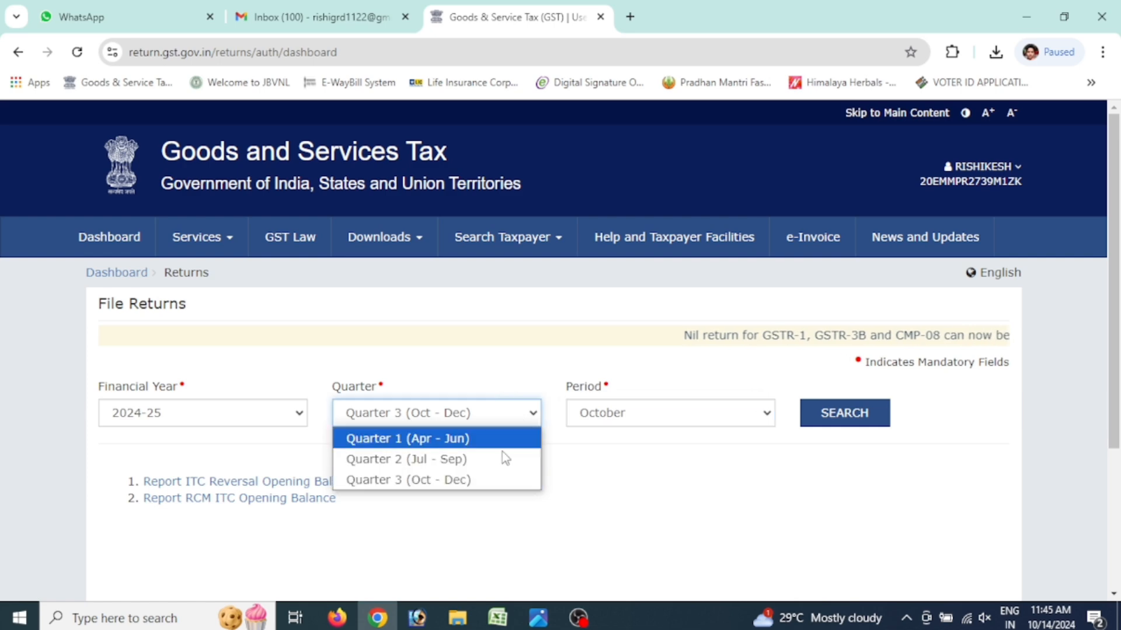
pyautogui.click(501, 459)
pyautogui.click(641, 418)
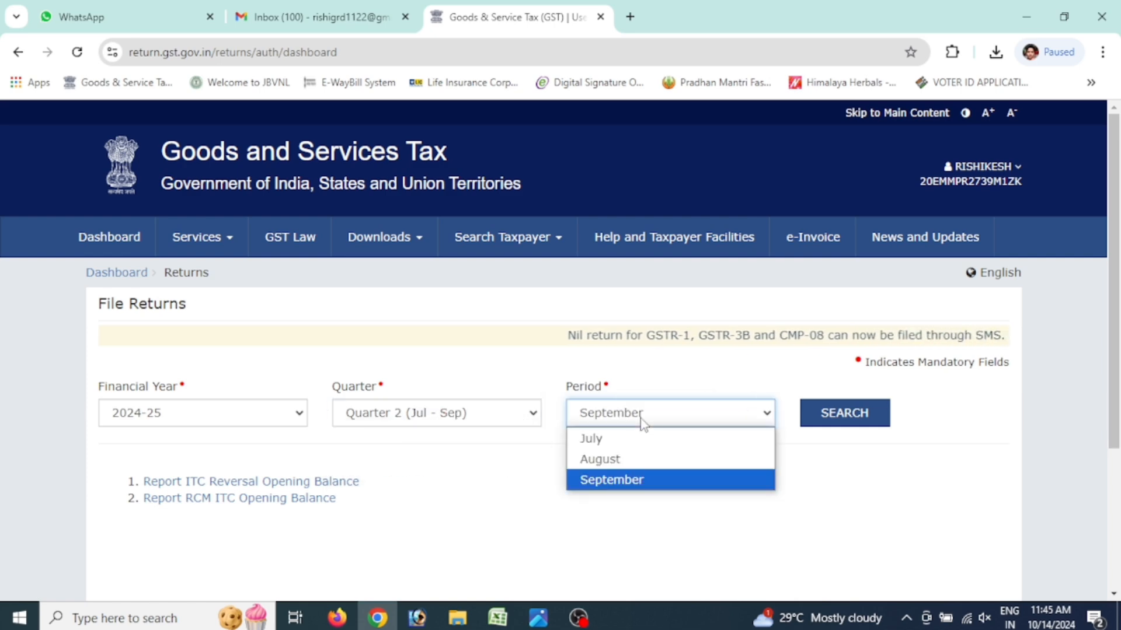
pyautogui.click(627, 480)
pyautogui.click(810, 414)
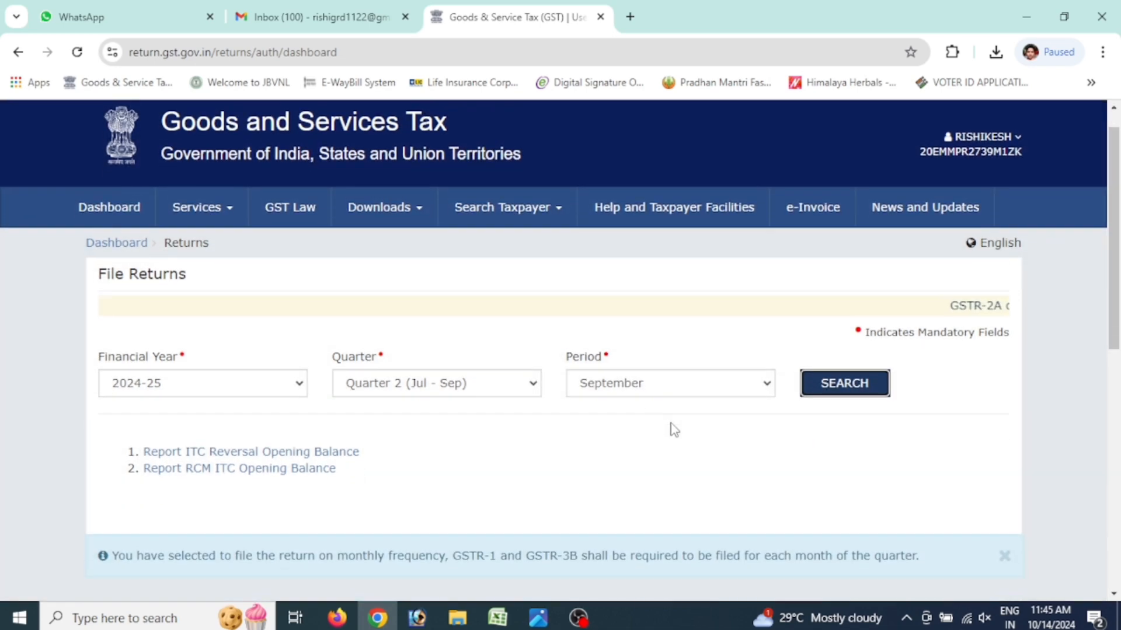
pyautogui.scroll(-5, 679, 425)
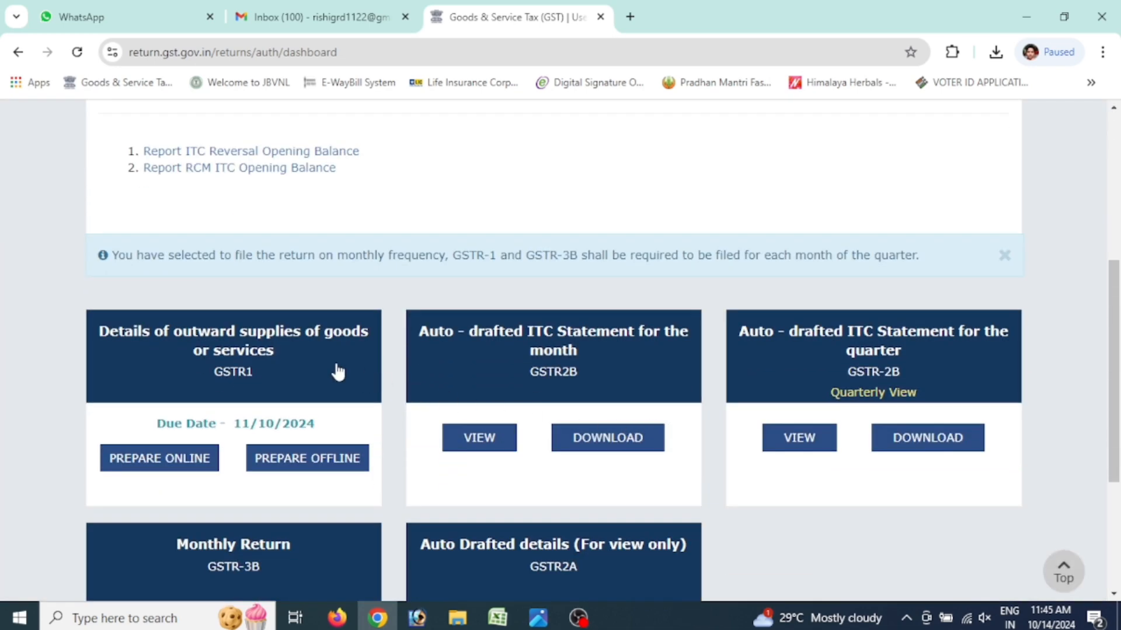
pyautogui.click(285, 365)
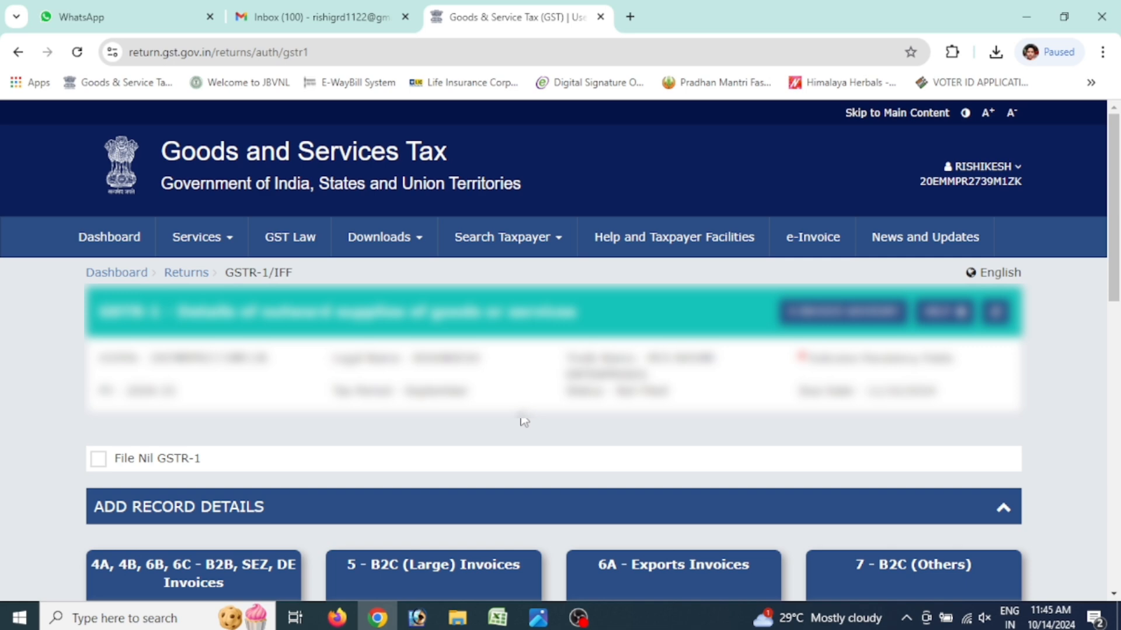
# Review the invoice image in Photos, then open the 4A, 4B, 6B, 6C B2B, SEZ, DE Invoices section
pyautogui.scroll(-5, 524, 422)
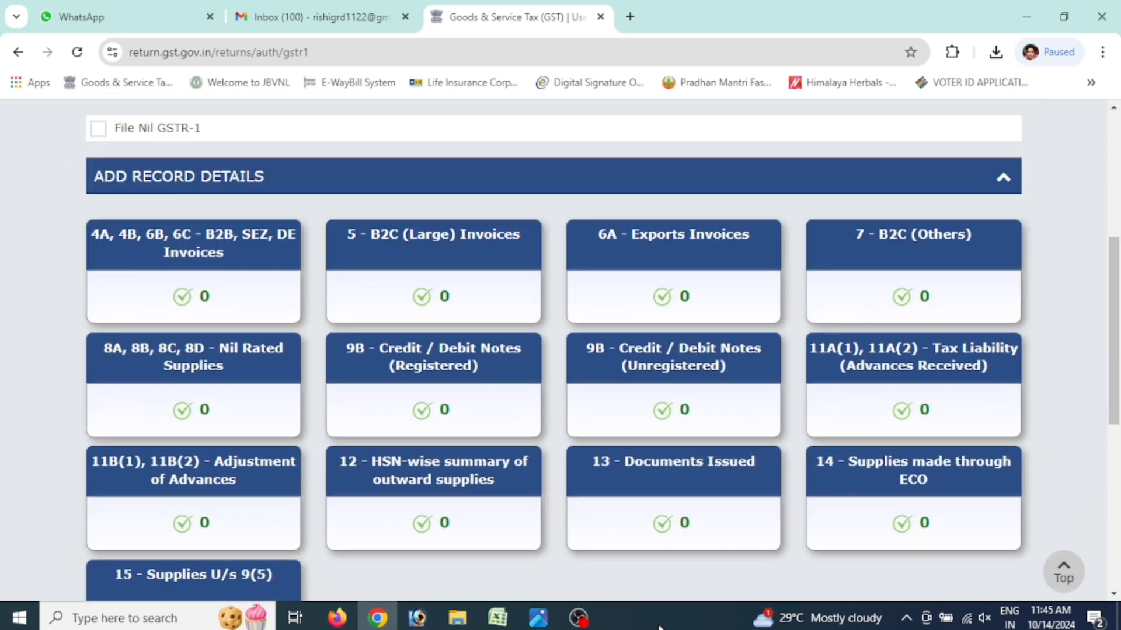
pyautogui.click(540, 616)
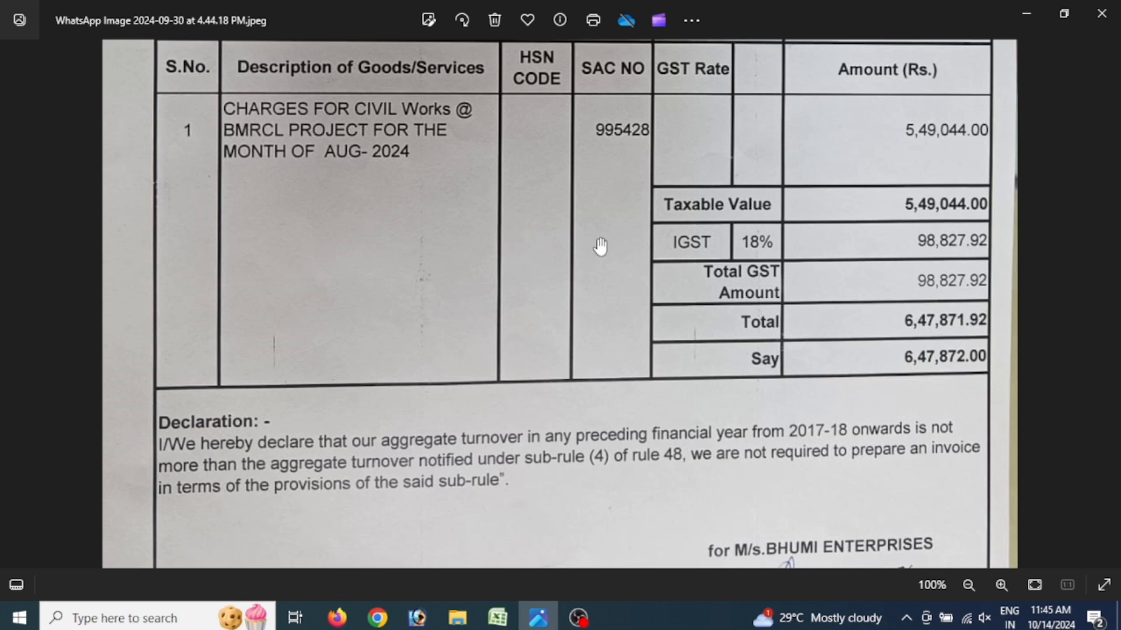
pyautogui.click(377, 617)
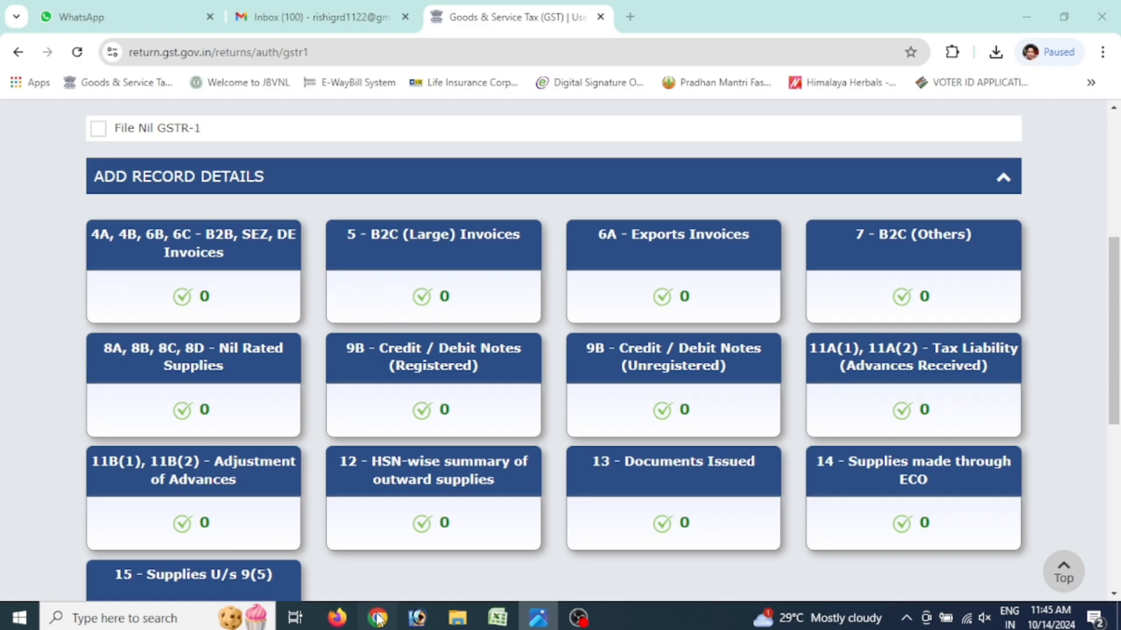
pyautogui.click(152, 257)
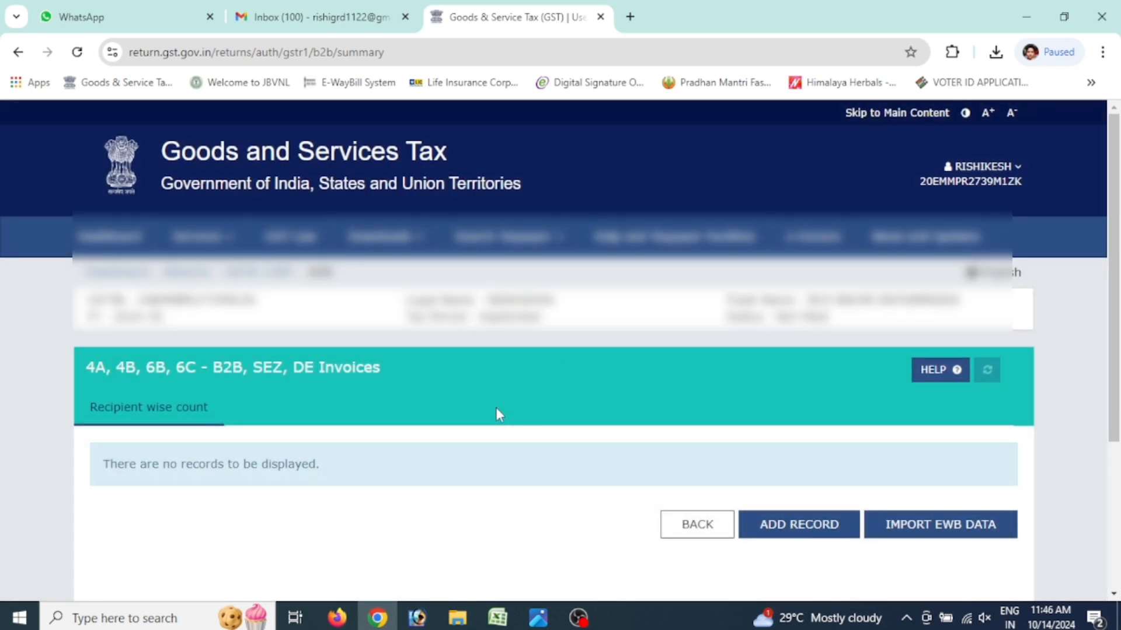
# Add a new B2B invoice record, checking the invoice header before entering the recipient GSTIN
pyautogui.click(807, 531)
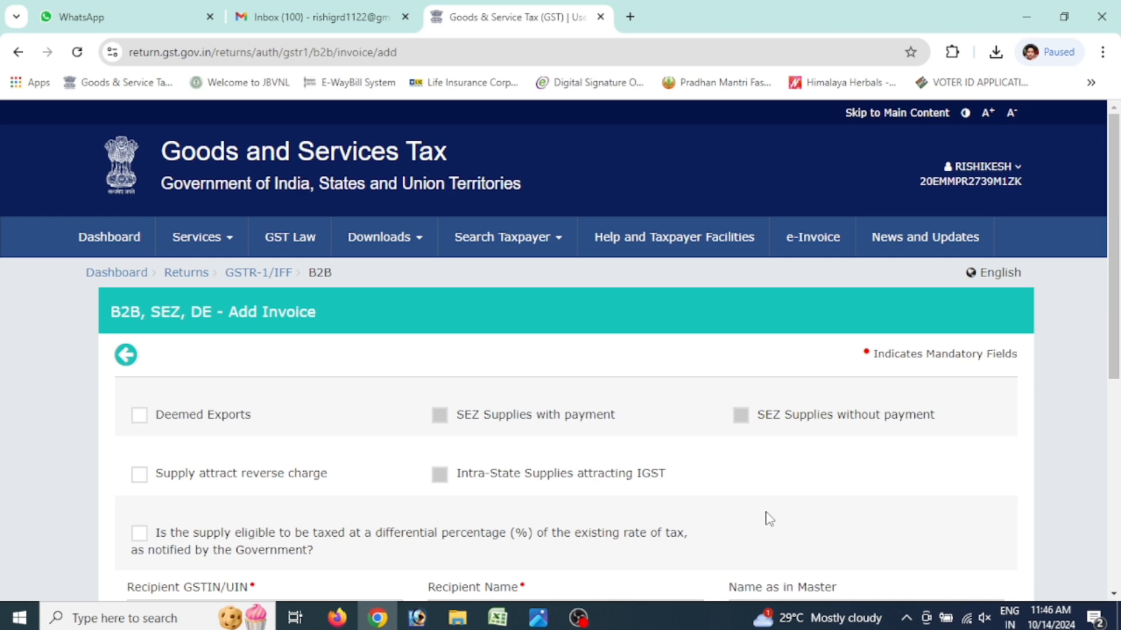
pyautogui.scroll(-3, 763, 513)
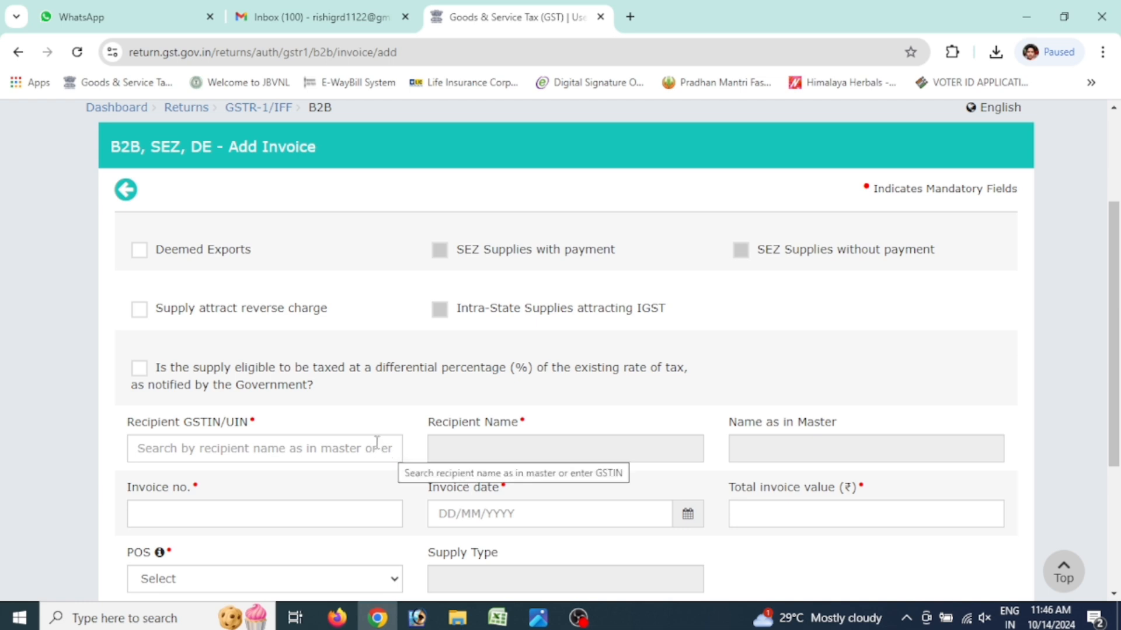
pyautogui.hotkey('alt', 'Tab')
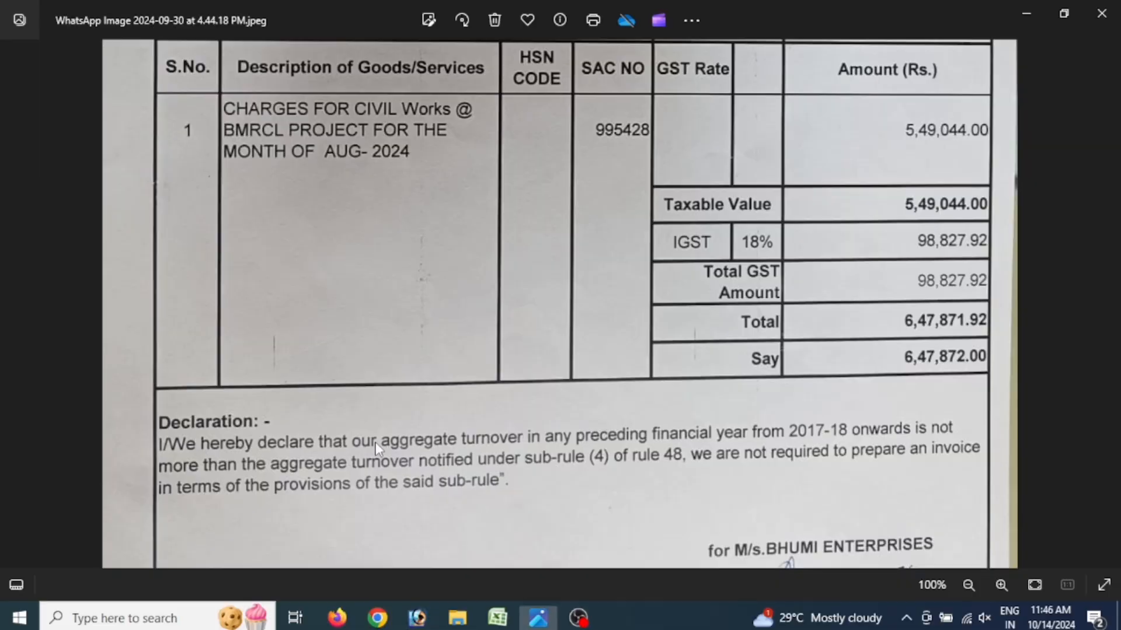
pyautogui.scroll(5, 410, 325)
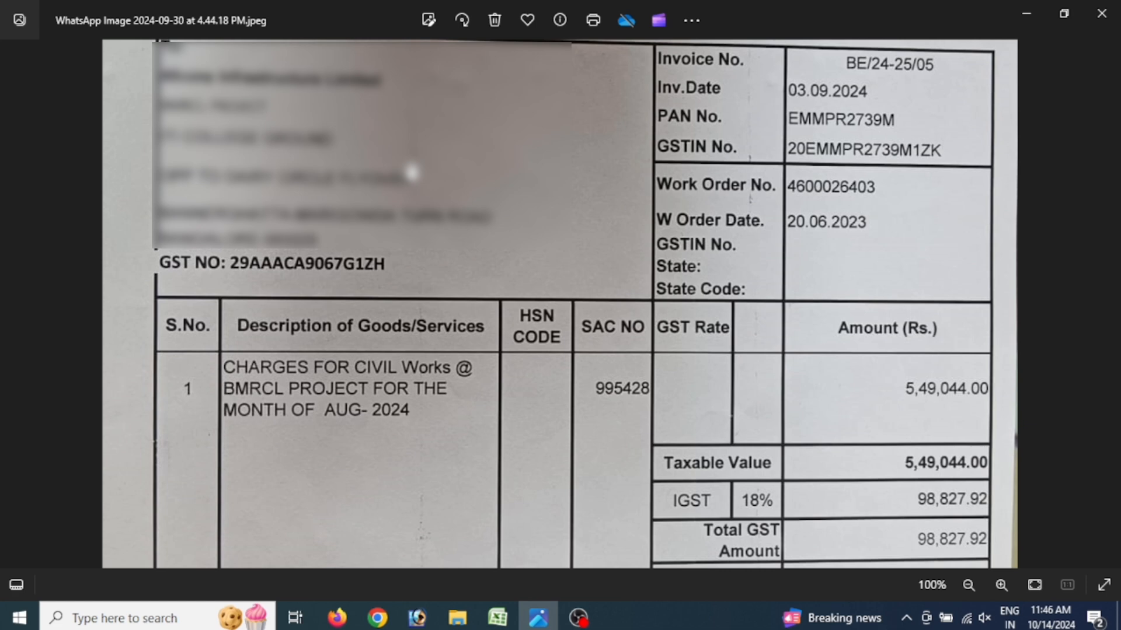
pyautogui.click(377, 618)
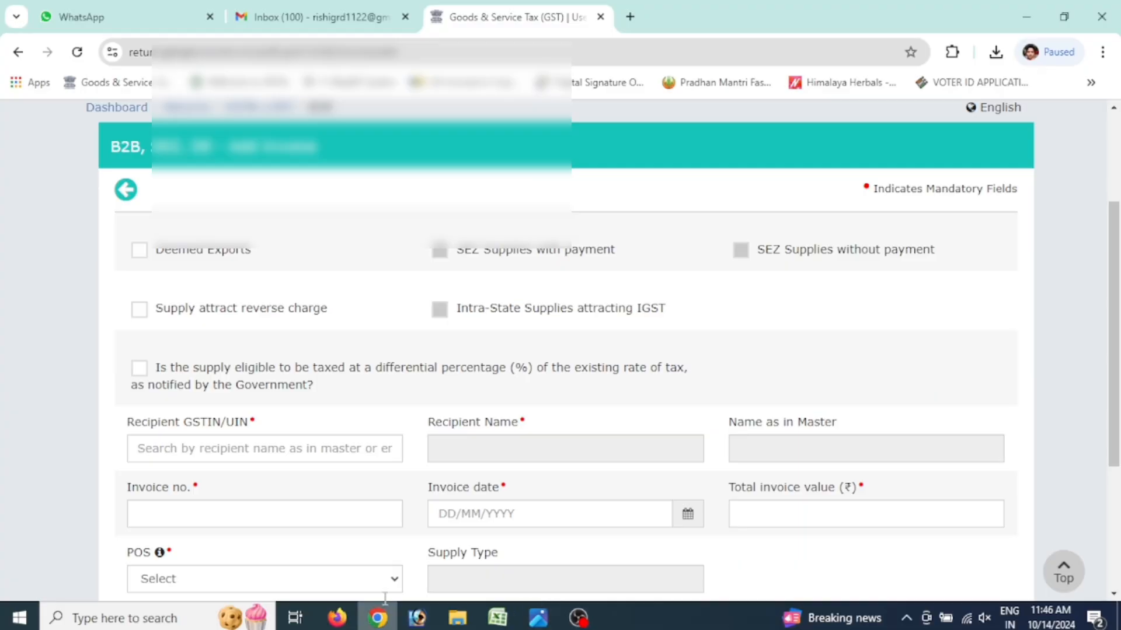
pyautogui.click(286, 448)
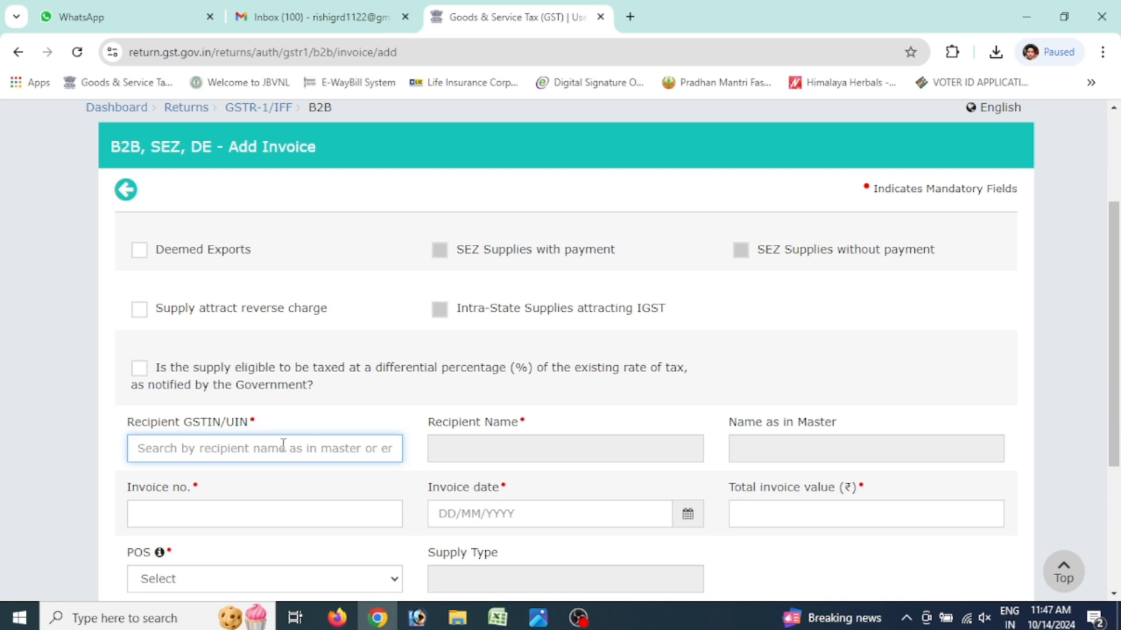
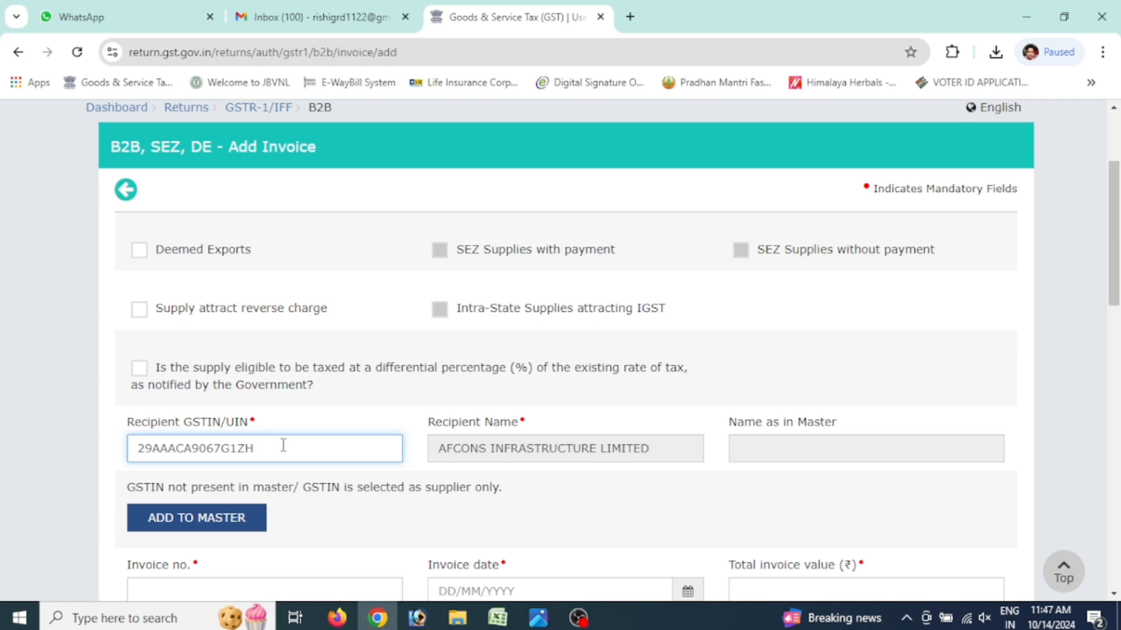
# Paste the recipient's GSTIN into the Add Invoice form
pyautogui.press('Tab')
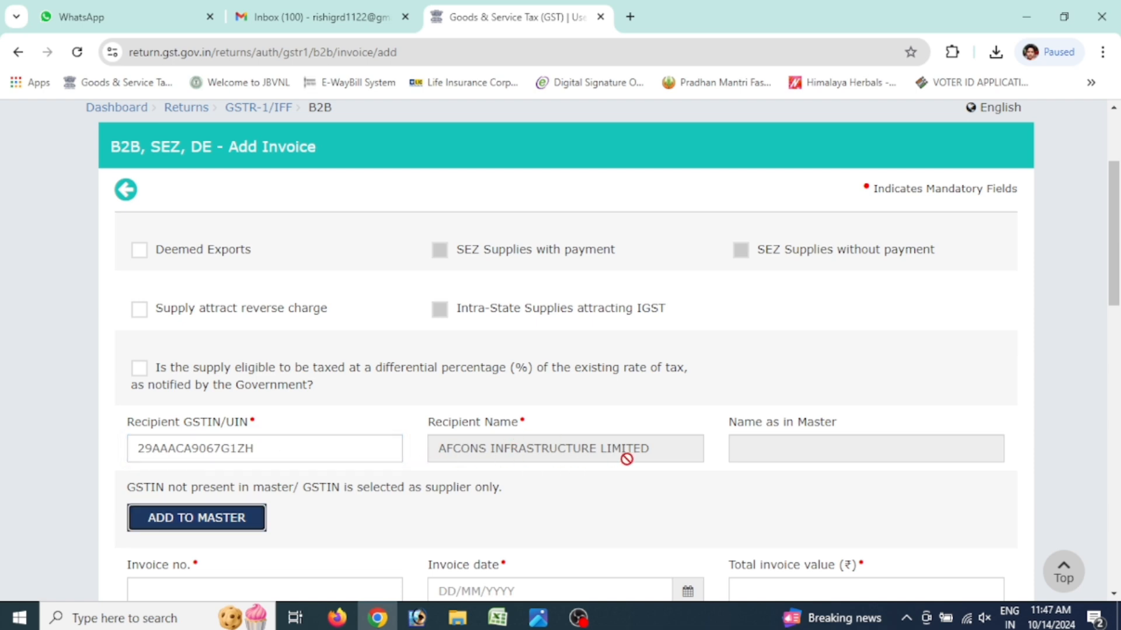
pyautogui.scroll(-2, 624, 457)
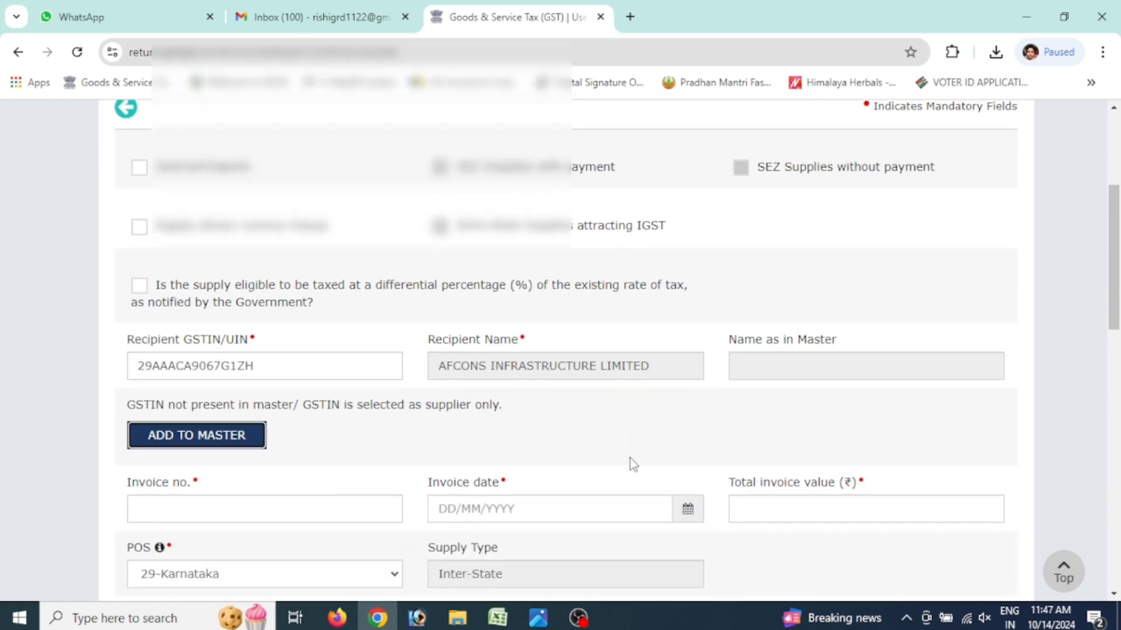
pyautogui.hotkey('alt', 'Tab')
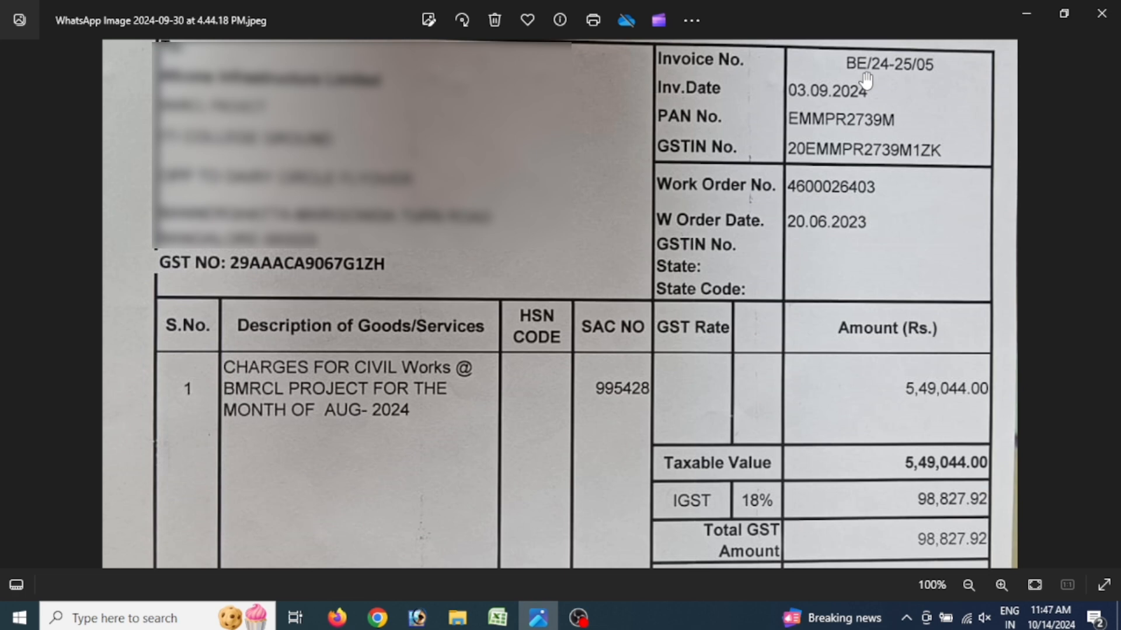
pyautogui.hotkey('alt', 'Tab')
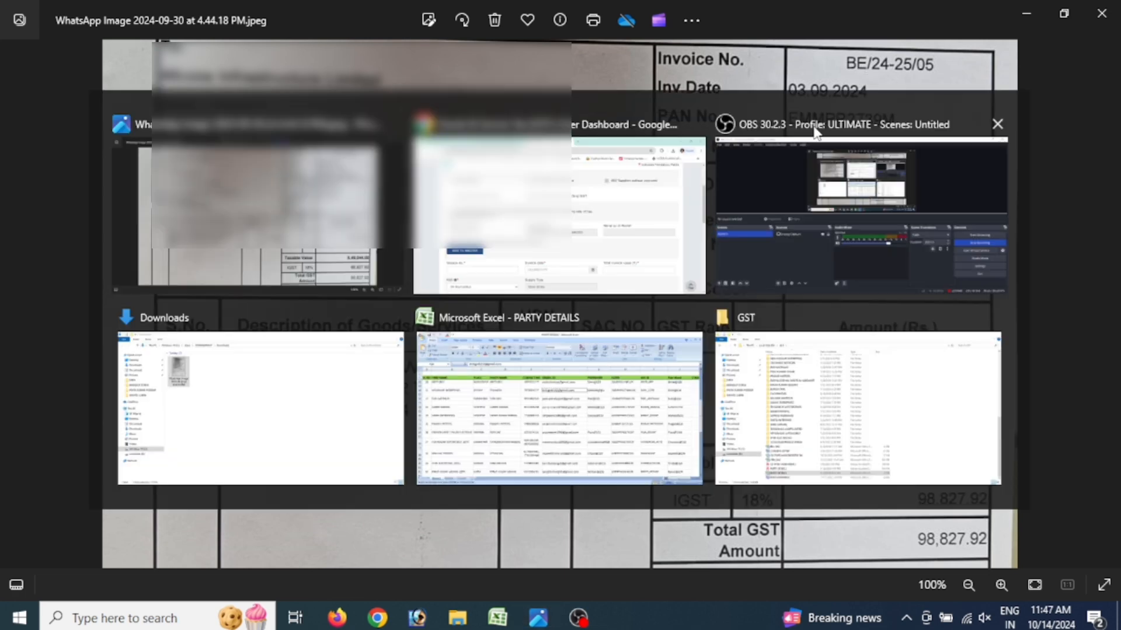
# Enter invoice number BE/24-25/05 and invoice date 03/09/2024, then check the invoice total
pyautogui.click(268, 502)
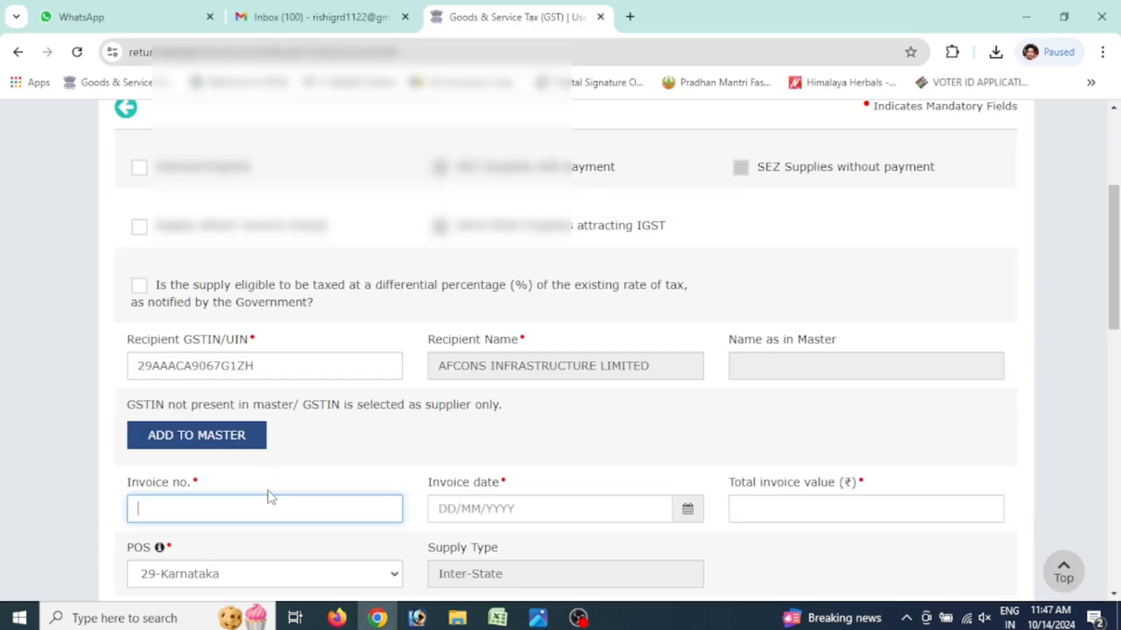
pyautogui.write('NE')
pyautogui.write('/24-25/05')
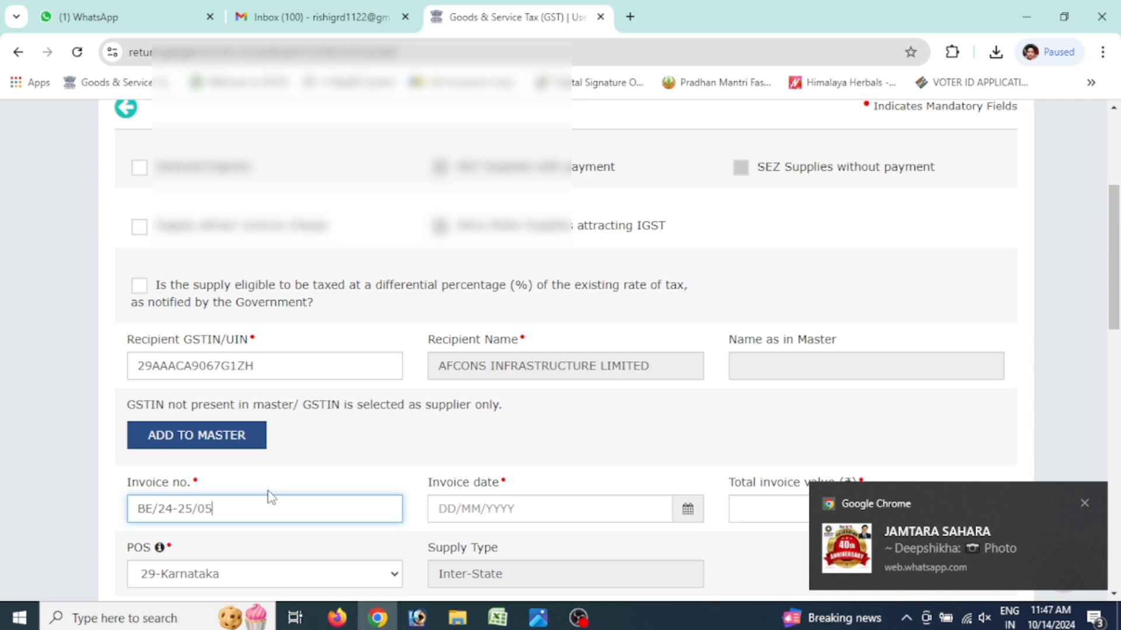
pyautogui.press('Tab')
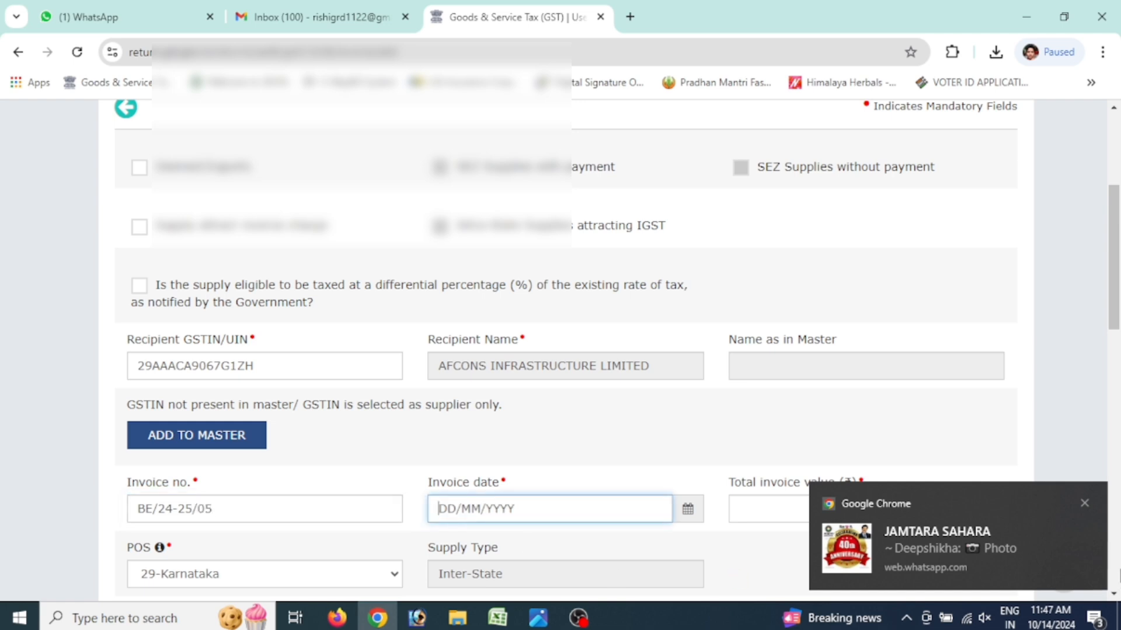
pyautogui.click(1084, 502)
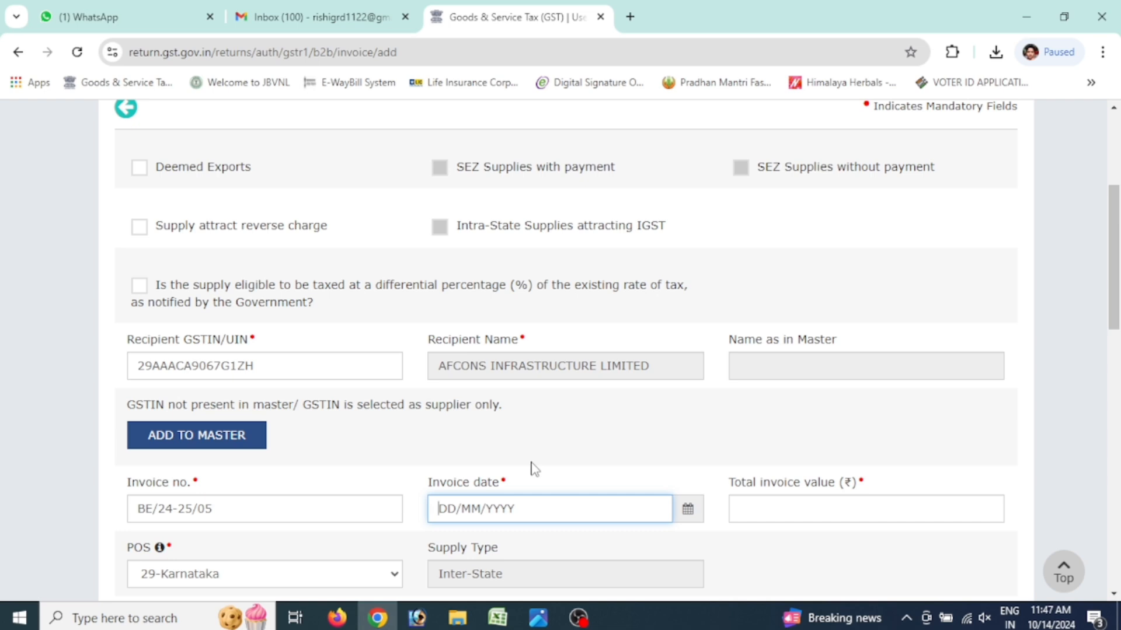
pyautogui.write('03/09/2024')
pyautogui.press('Tab')
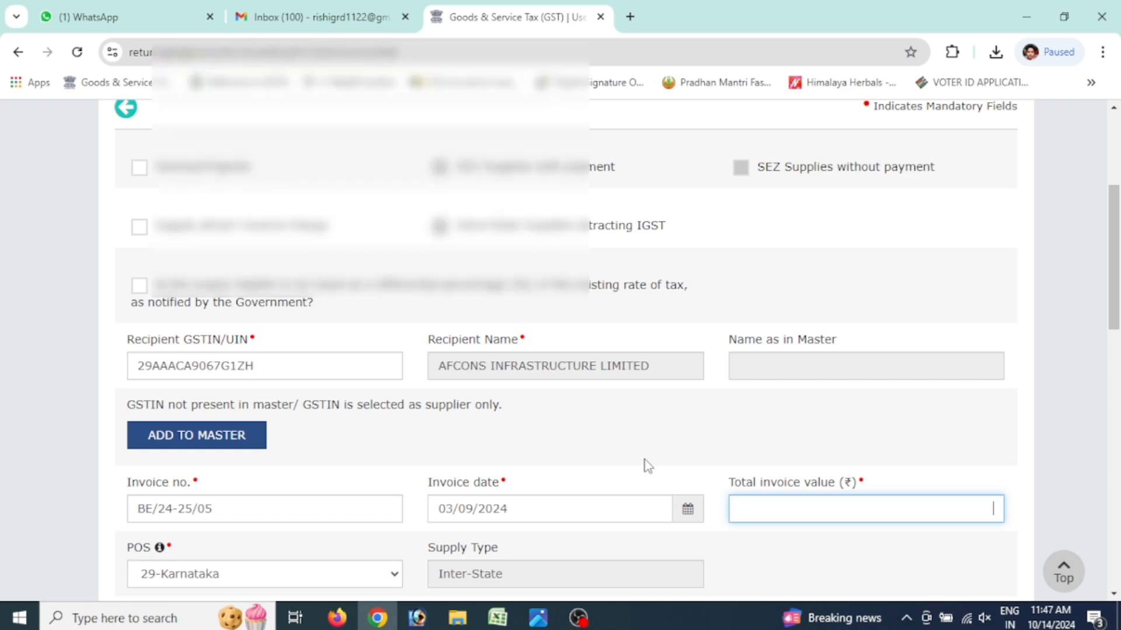
pyautogui.hotkey('alt', 'Tab')
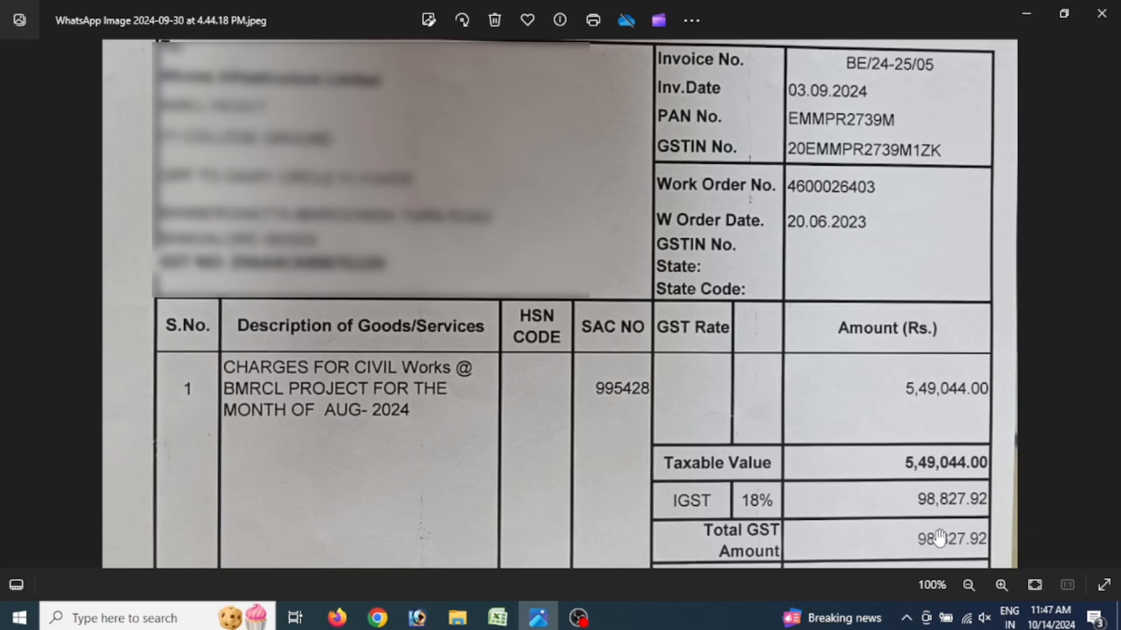
# Enter total invoice value 6,47,872.00 as read from the invoice image
pyautogui.scroll(-2, 940, 537)
pyautogui.moveTo(901, 516); pyautogui.dragTo(865, 303)
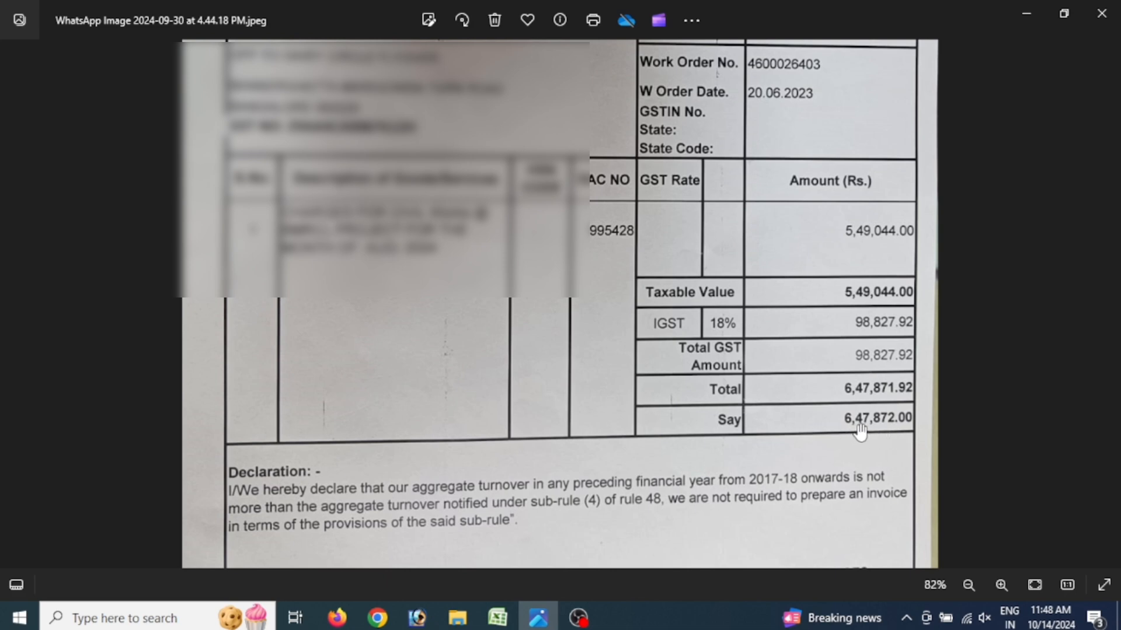
pyautogui.hotkey('alt', 'Tab')
pyautogui.write('647872')
pyautogui.press('Tab')
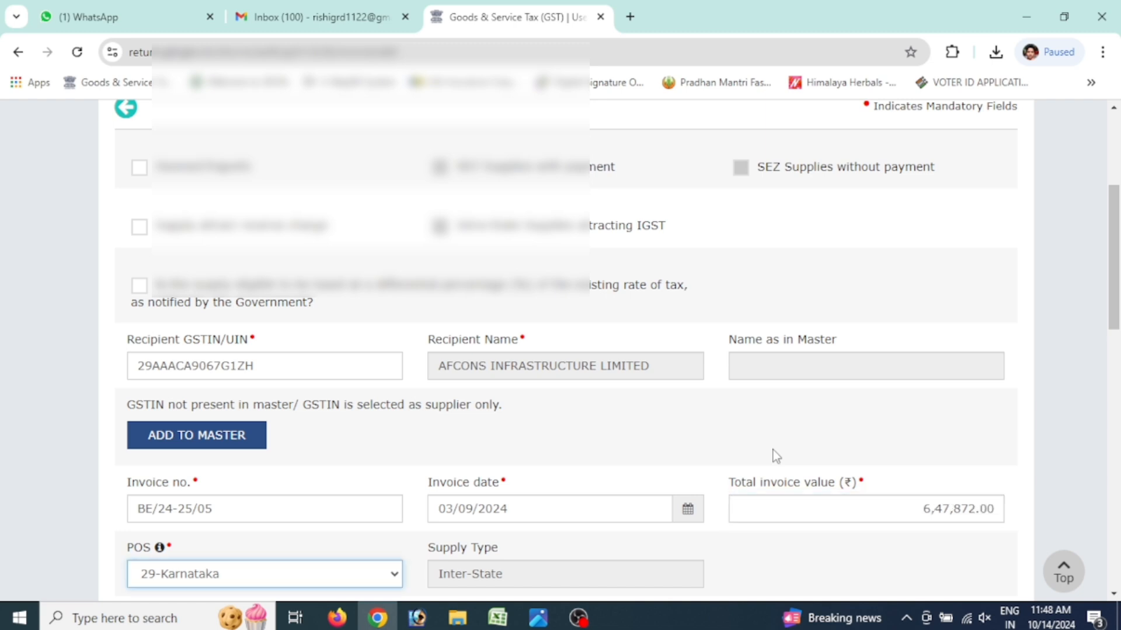
# Enter 18% taxable value 5,49,044.00 and verify the 98,827.92 integrated tax against the invoice
pyautogui.scroll(-6, 927, 512)
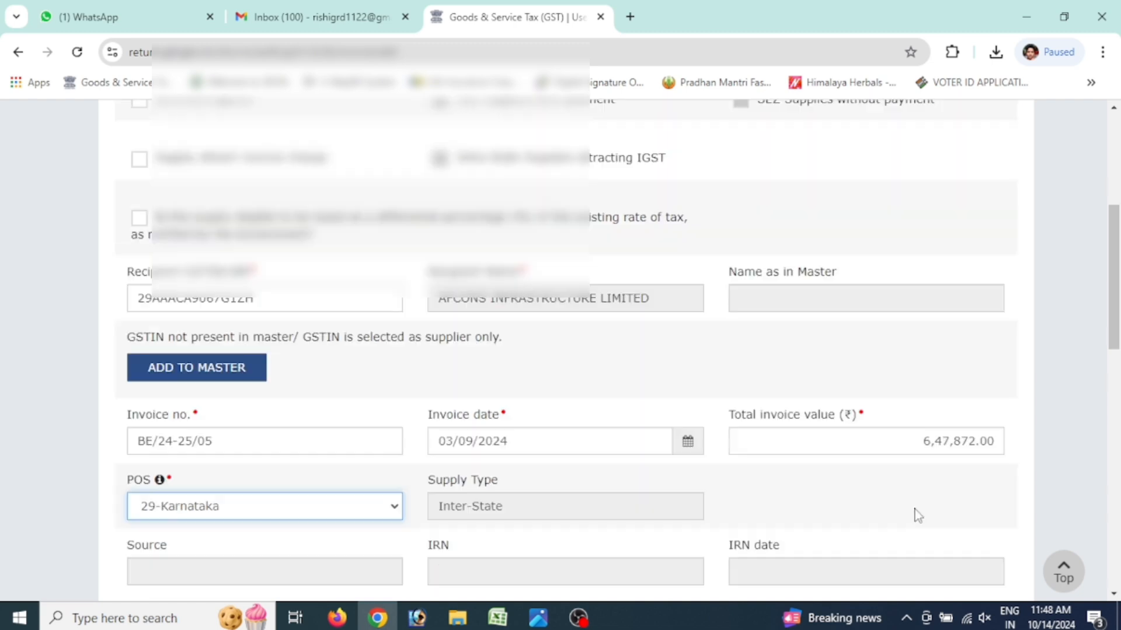
pyautogui.scroll(3, 803, 485)
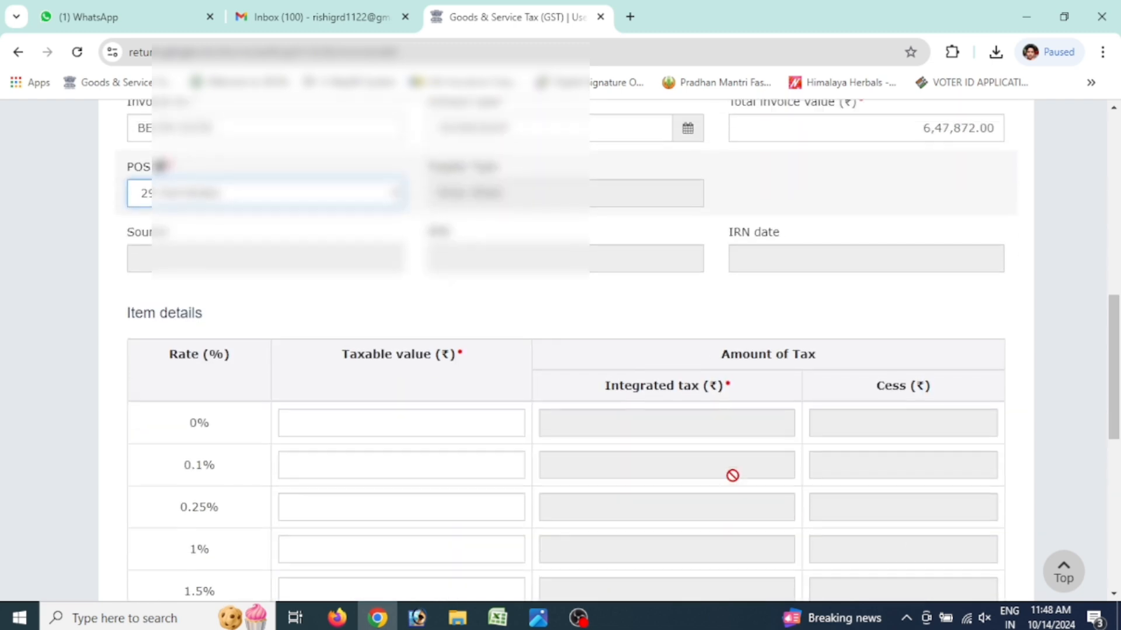
pyautogui.scroll(-5, 448, 390)
pyautogui.scroll(-4, 467, 396)
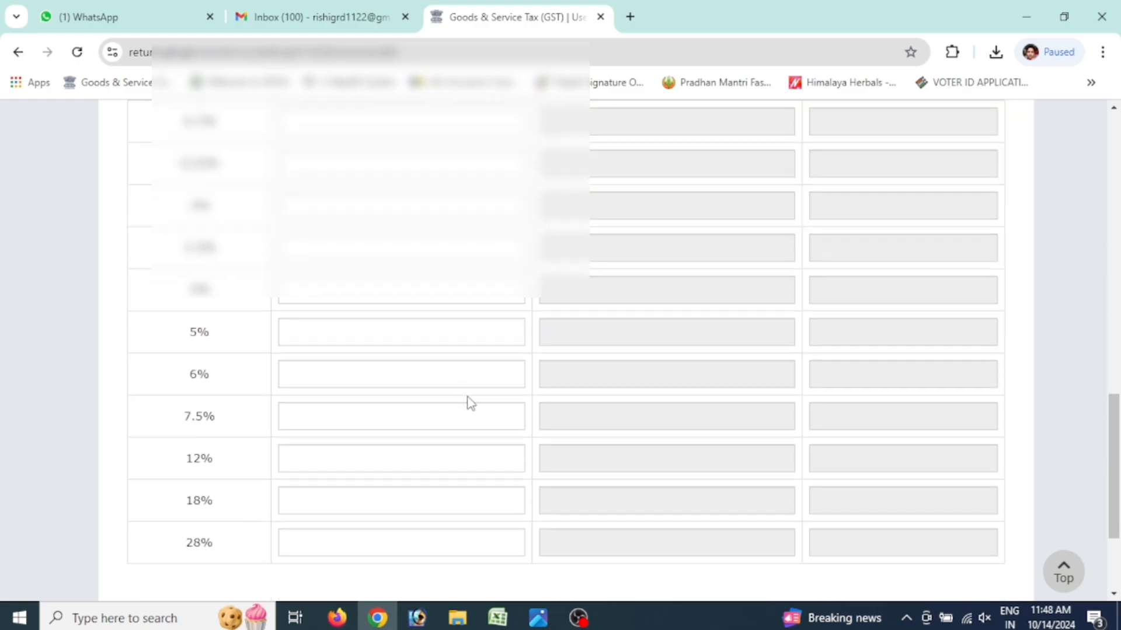
pyautogui.hotkey('alt', 'Tab')
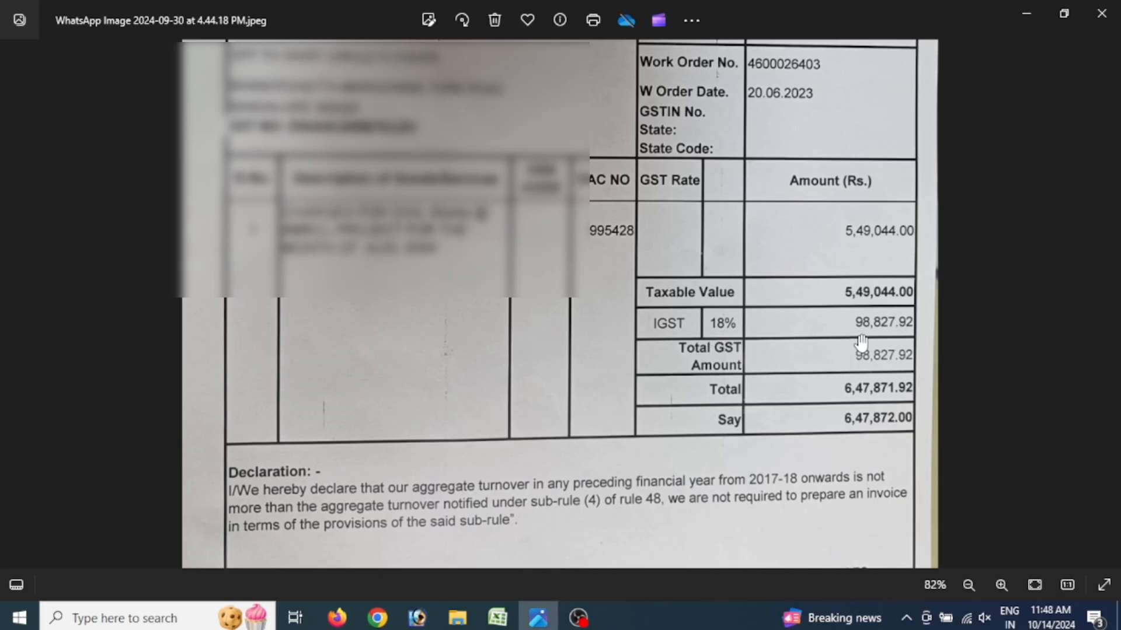
pyautogui.hotkey('alt', 'Tab')
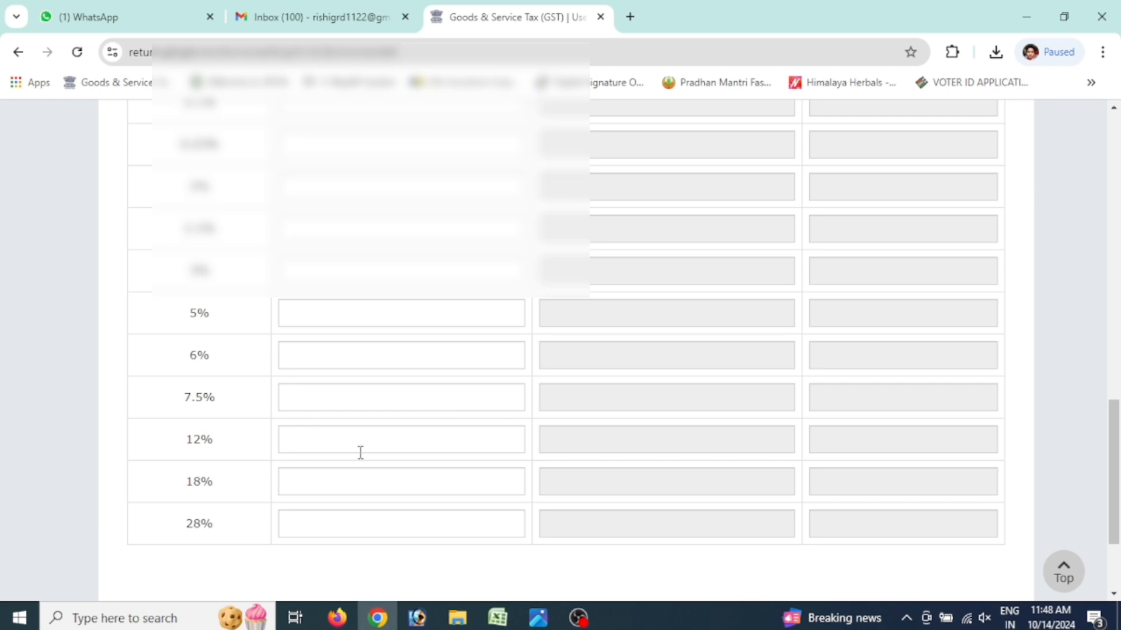
pyautogui.click(322, 486)
pyautogui.hotkey('alt', 'Tab')
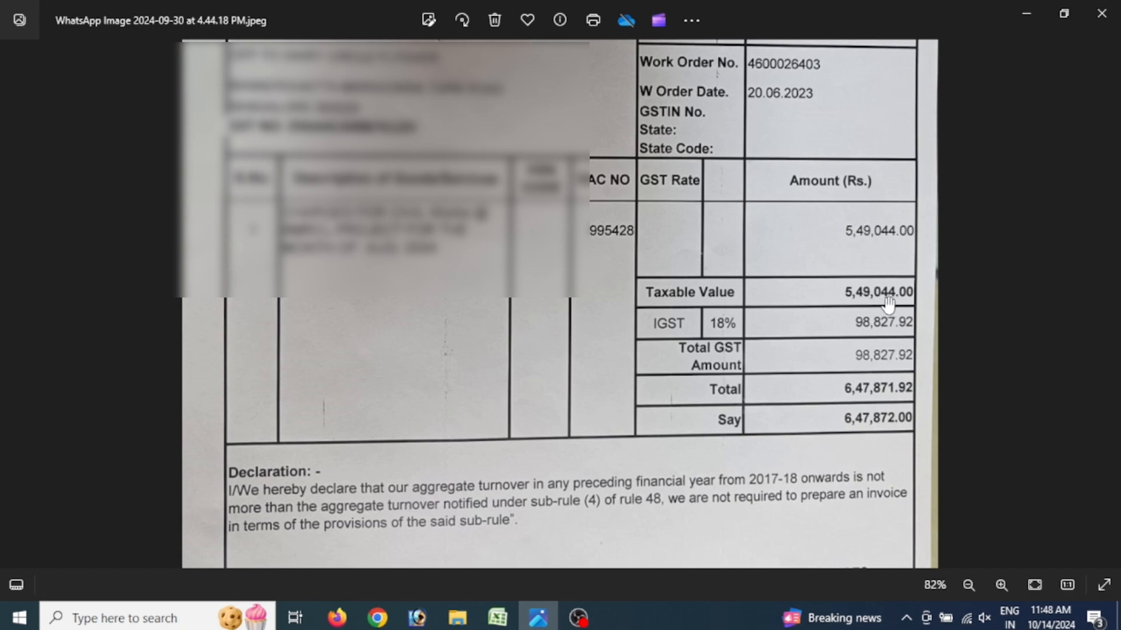
pyautogui.hotkey('alt', 'Tab')
pyautogui.click(397, 470)
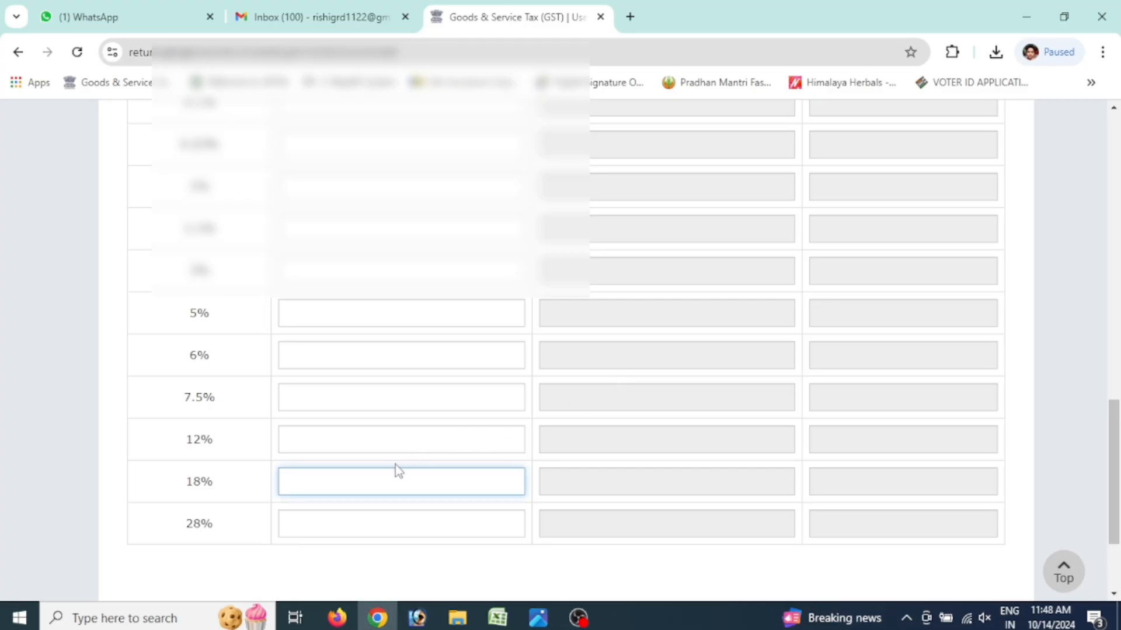
pyautogui.write('549044')
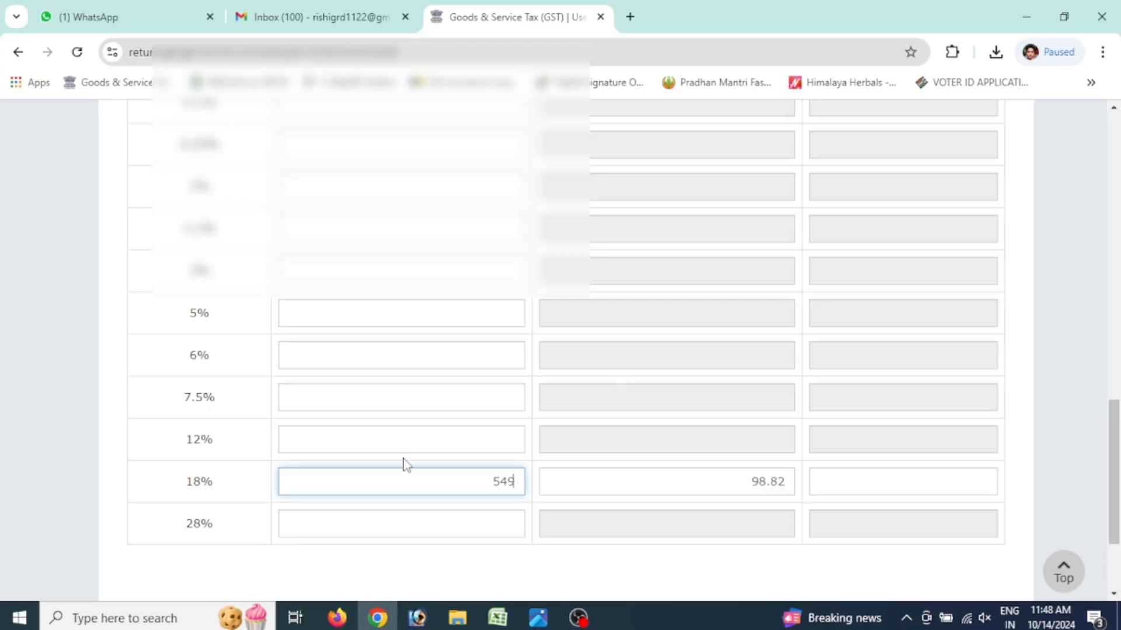
pyautogui.press('Tab')
pyautogui.press('Tab')
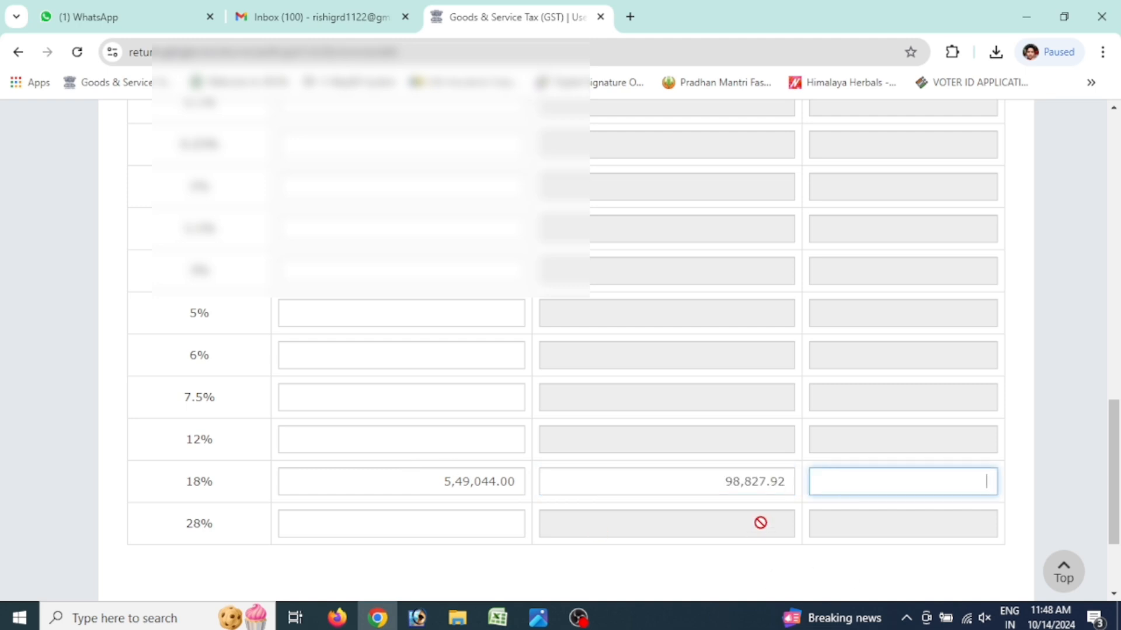
pyautogui.hotkey('alt', 'Tab')
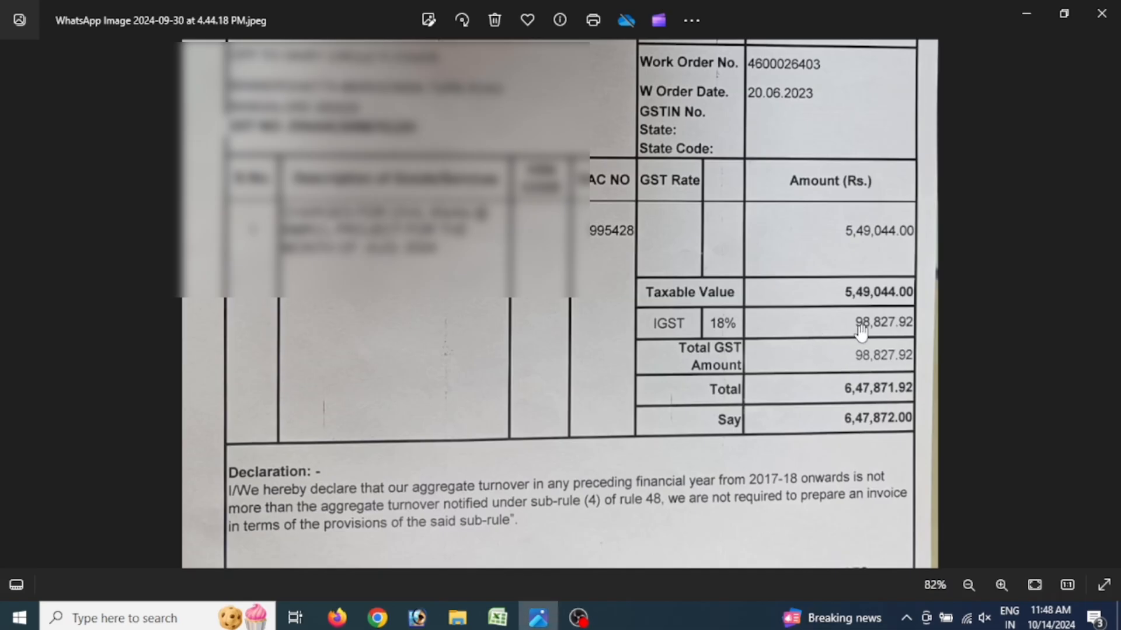
pyautogui.hotkey('alt', 'Tab')
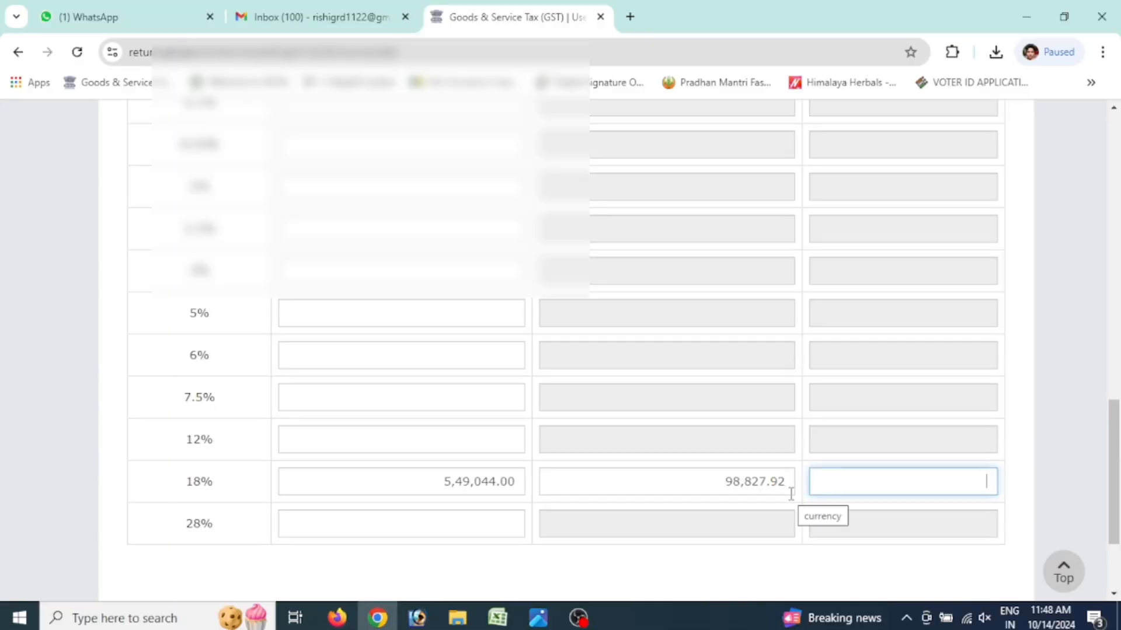
pyautogui.scroll(10, 759, 449)
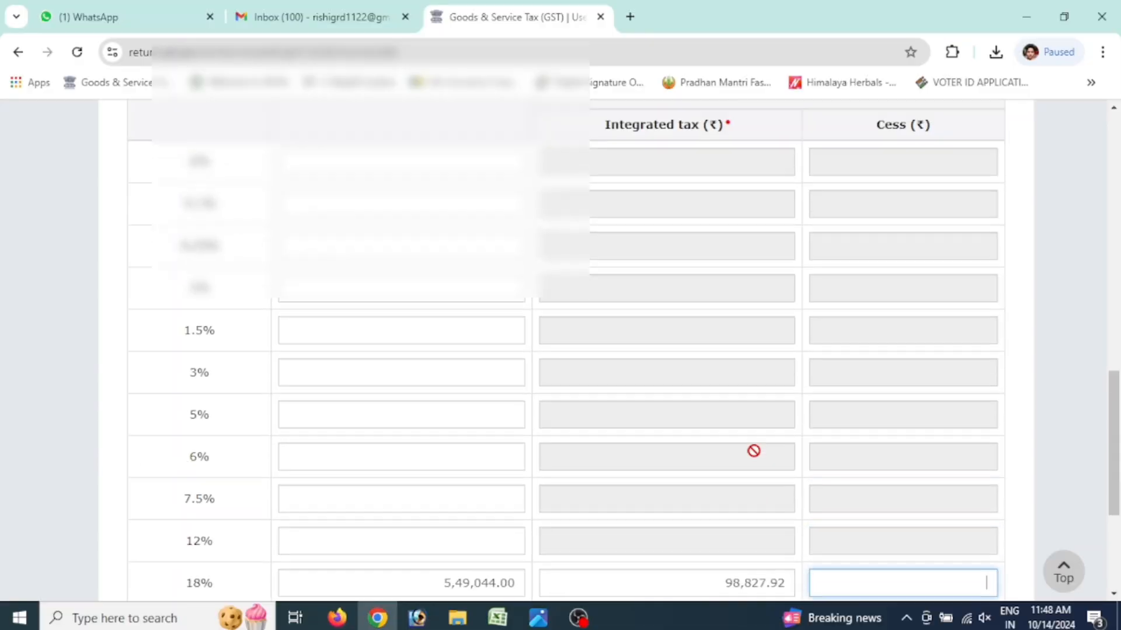
# Save the B2B invoice and review the blank Add Invoice form that reloads
pyautogui.scroll(1, 761, 446)
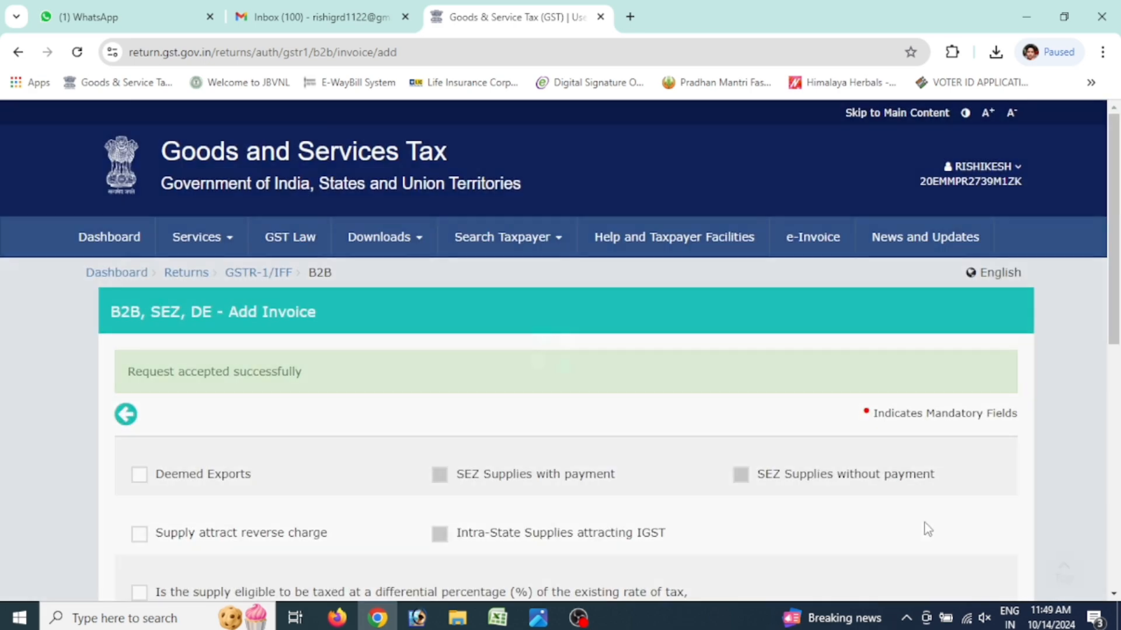
pyautogui.scroll(-3, 762, 450)
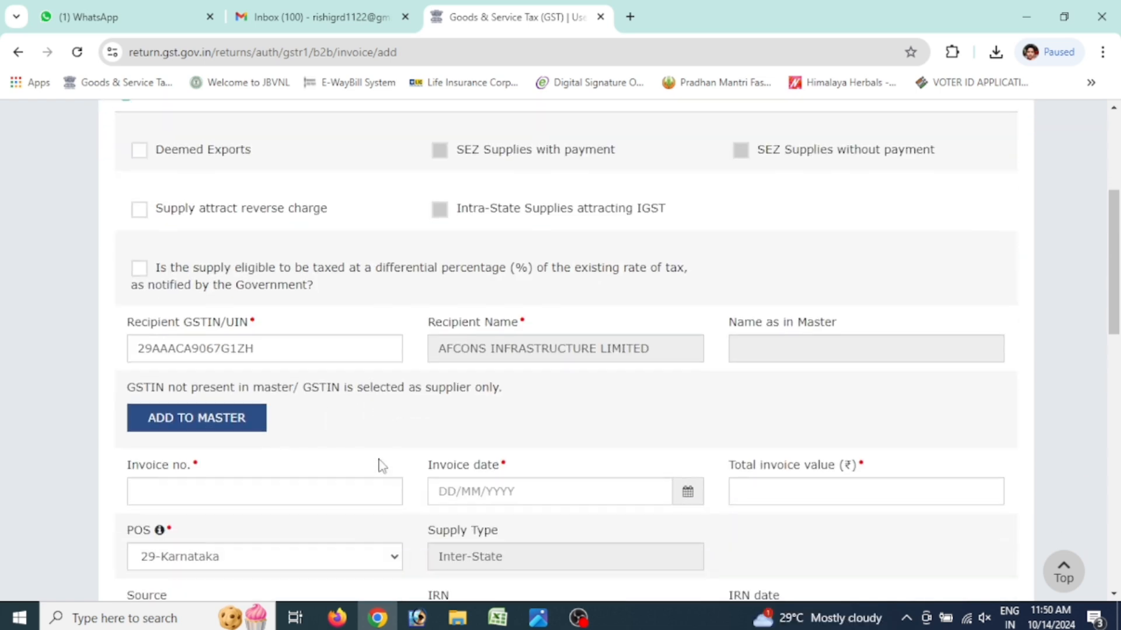
pyautogui.scroll(-3, 375, 459)
pyautogui.scroll(-10, 449, 388)
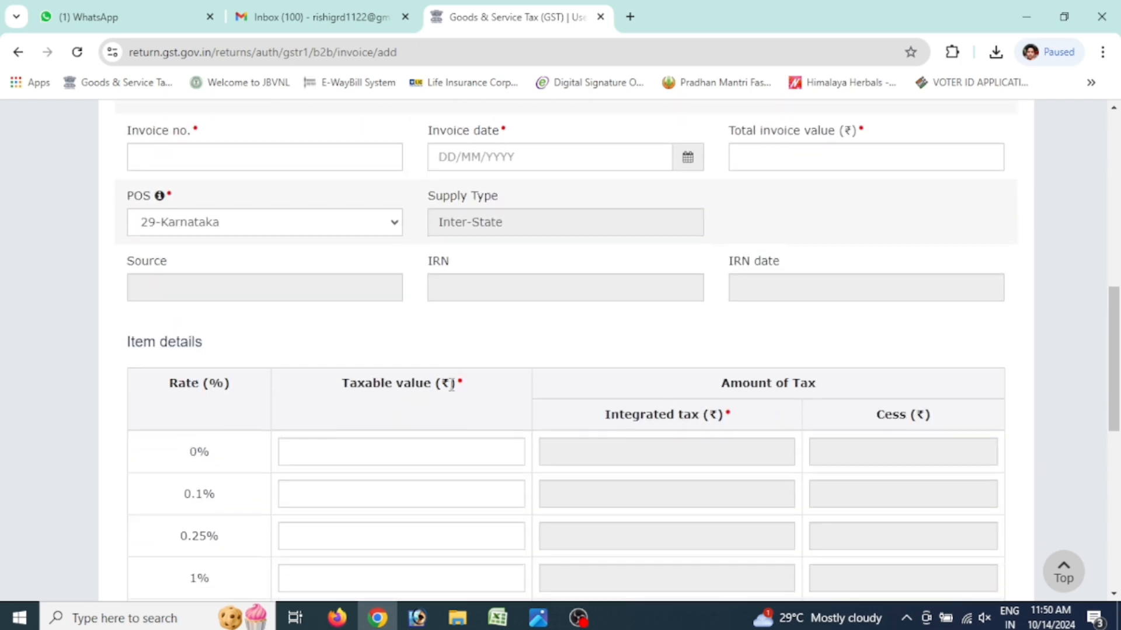
# Go back via the B2B summary to the GSTR-1 overview showing 1 B2B record
pyautogui.click(870, 490)
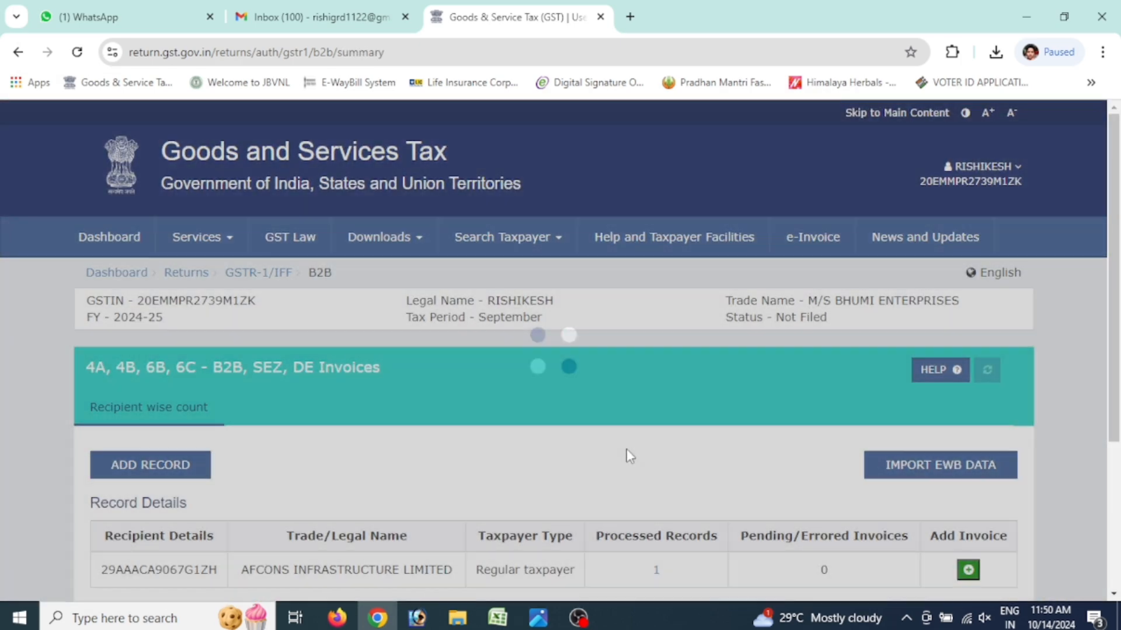
pyautogui.scroll(-2, 395, 474)
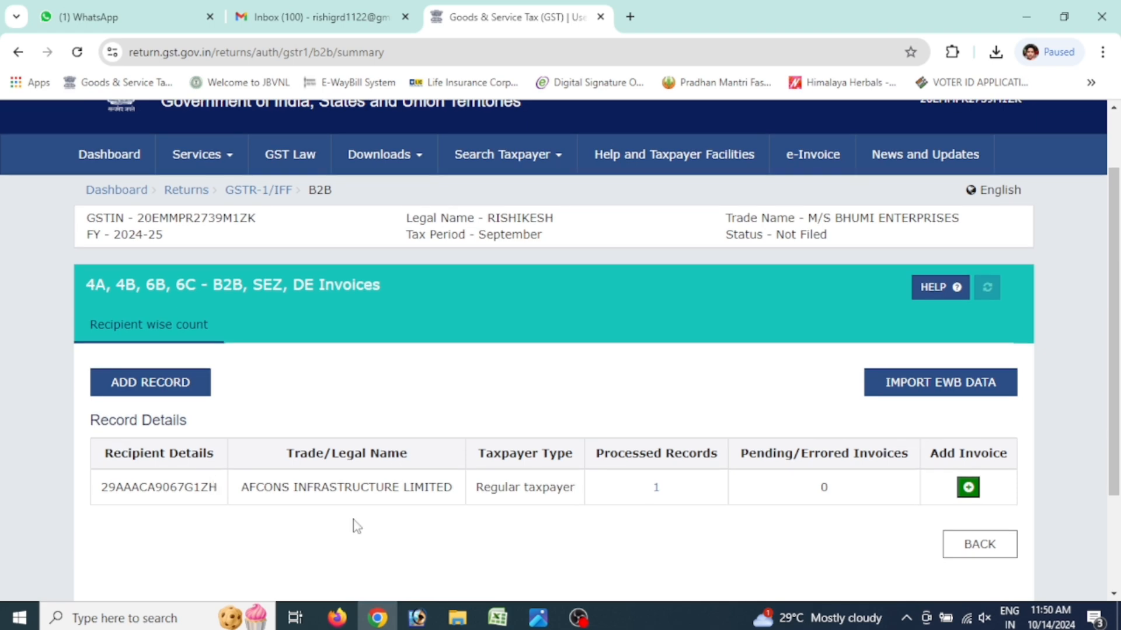
pyautogui.click(1000, 552)
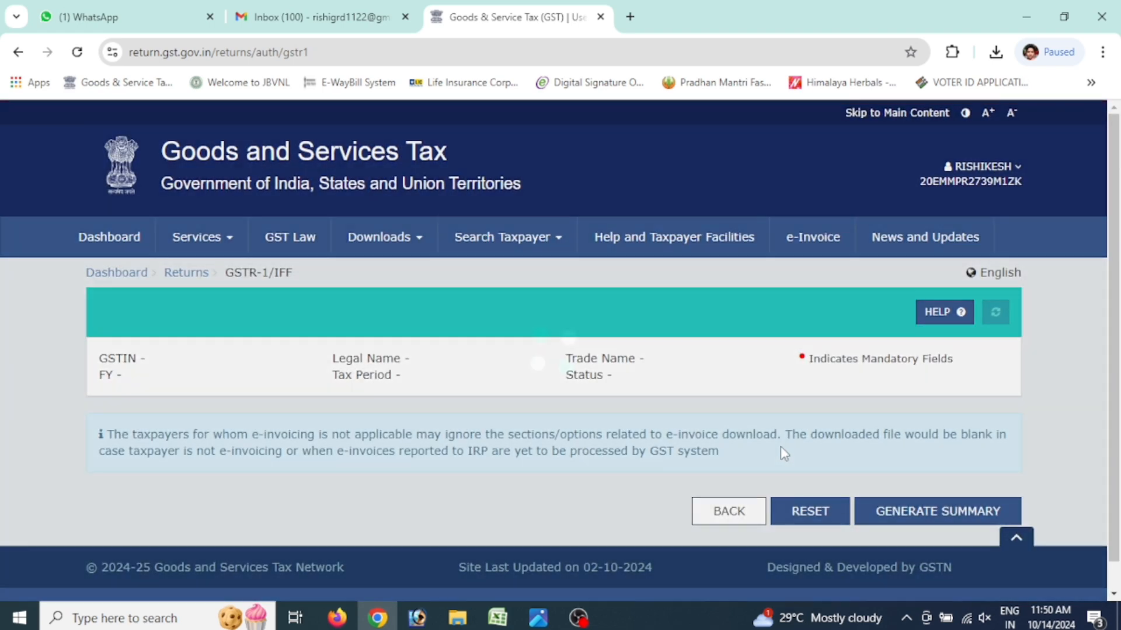
pyautogui.scroll(-5, 780, 449)
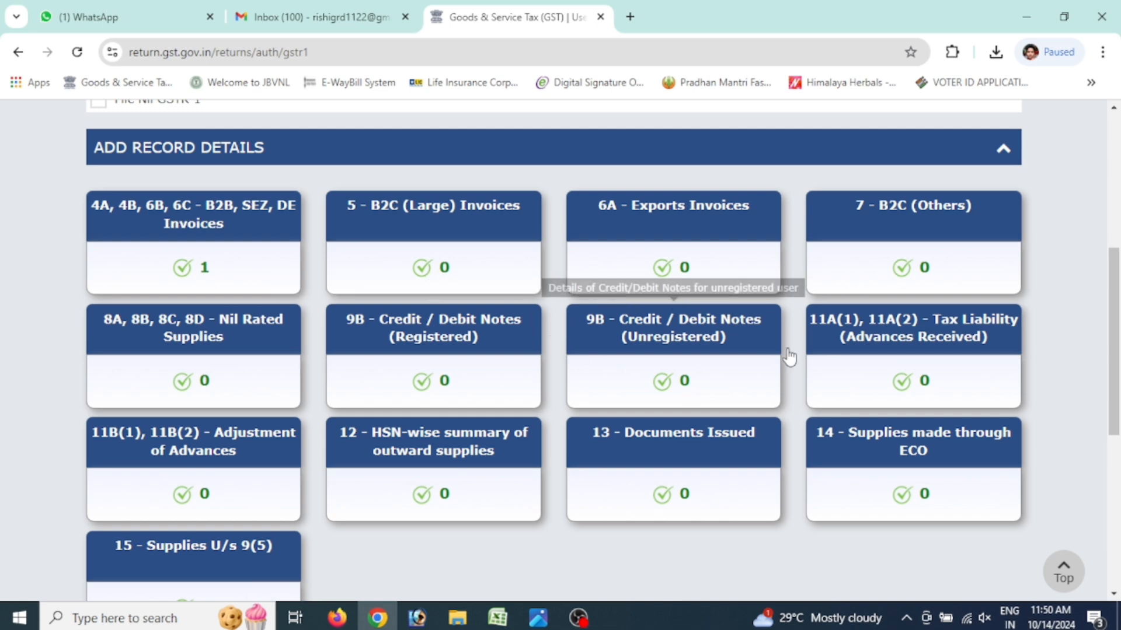
# Open section 13 Documents Issued and add an outward-supply invoices row
pyautogui.click(686, 454)
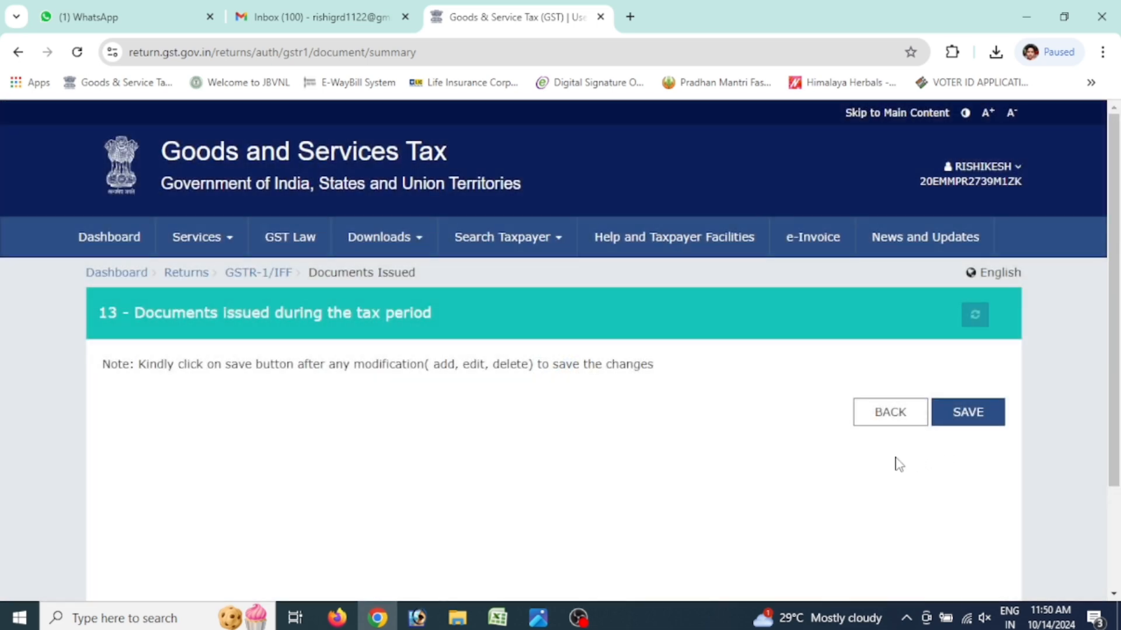
pyautogui.scroll(-3, 705, 469)
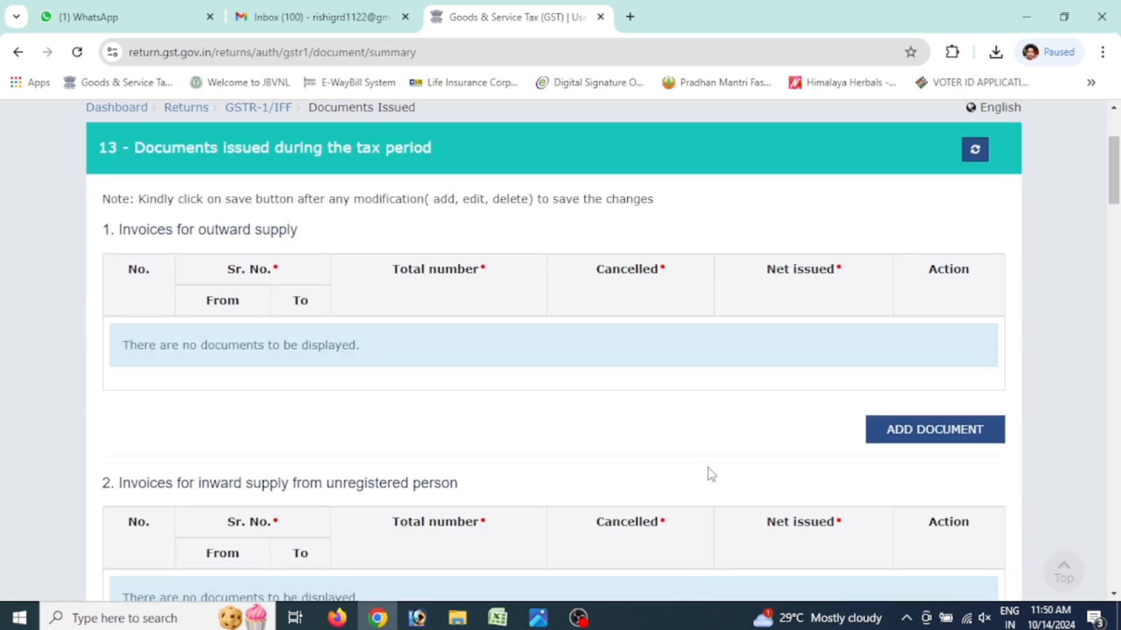
pyautogui.click(902, 437)
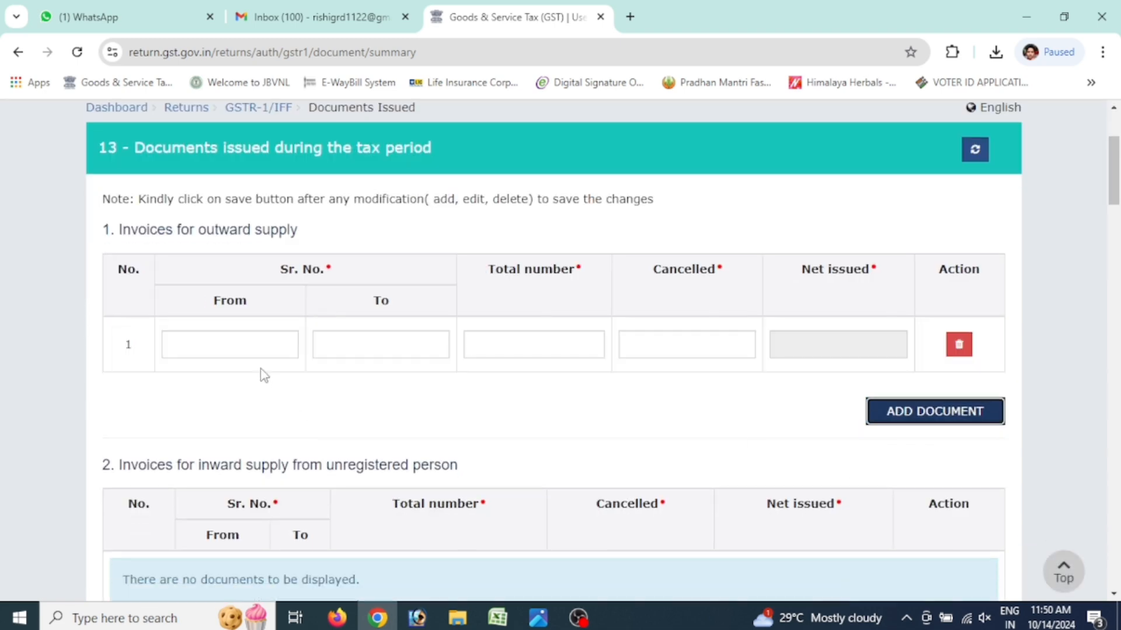
pyautogui.click(254, 349)
pyautogui.hotkey('alt', 'Tab')
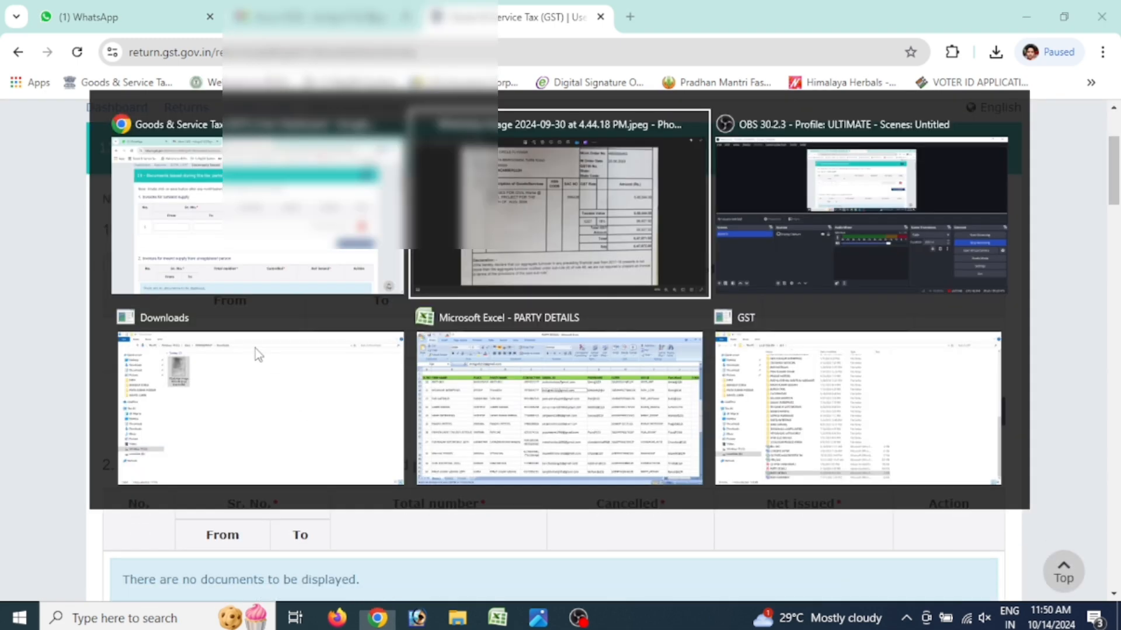
pyautogui.scroll(3, 770, 180)
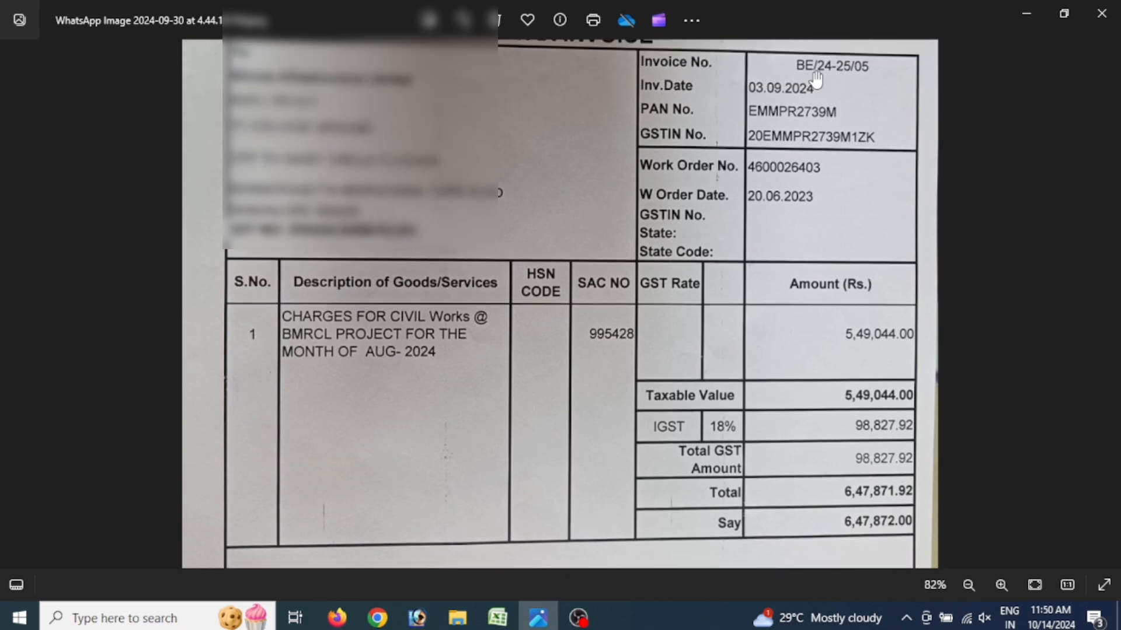
pyautogui.hotkey('alt', 'Tab')
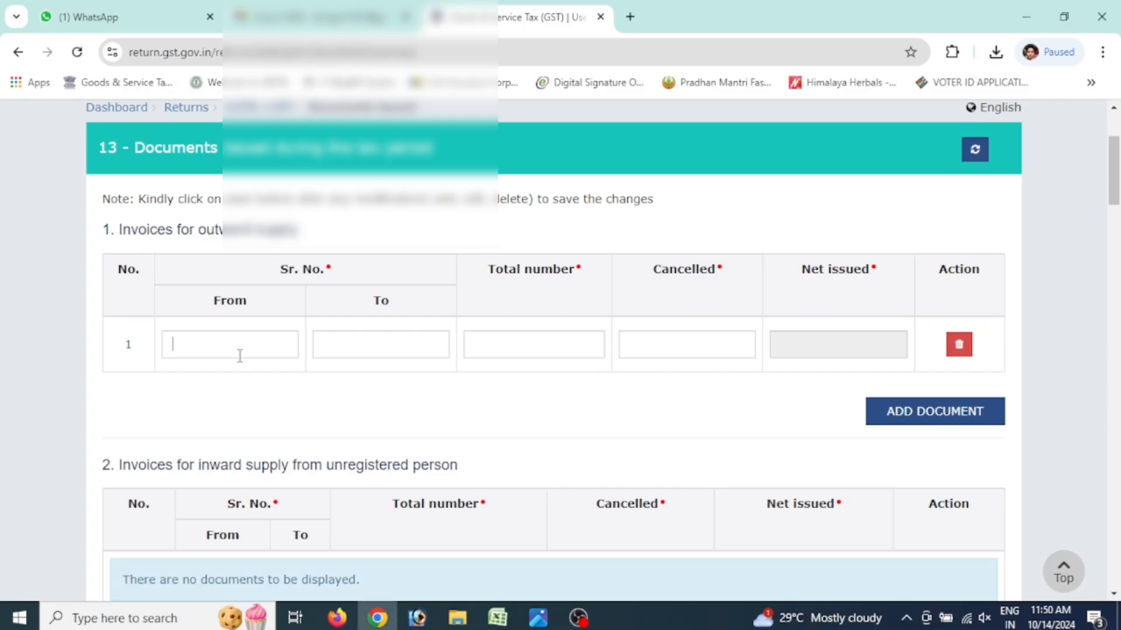
# Fill From and To as BE/24-25/05, total 1, cancelled 0, and save the row
pyautogui.write('BE/24-25/05')
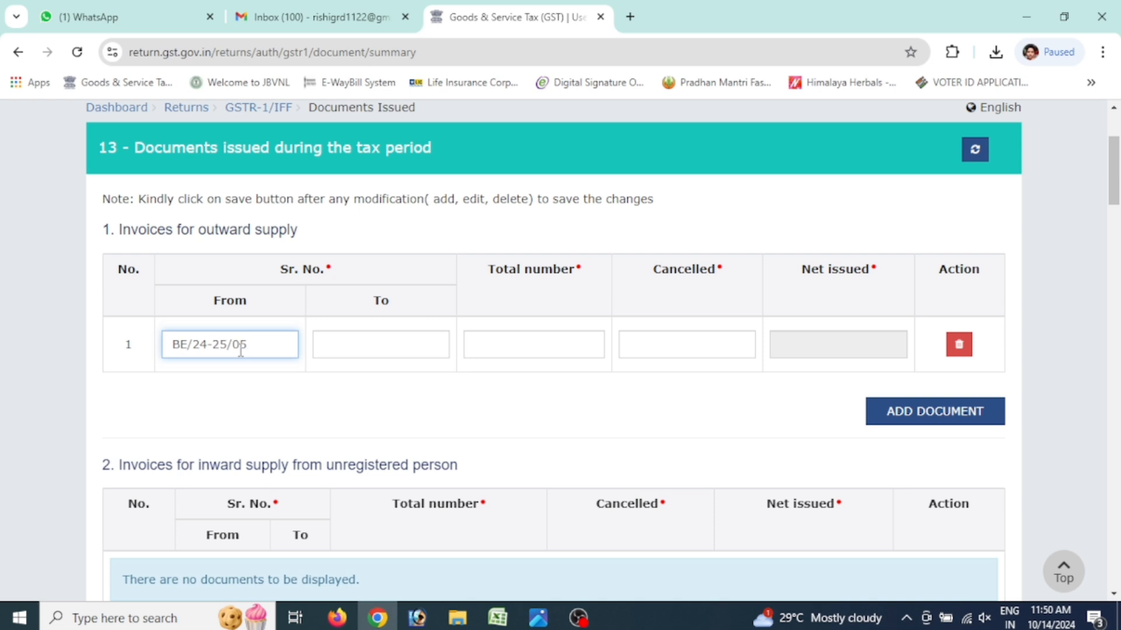
pyautogui.press('Tab')
pyautogui.hotkey('shift', 'Tab')
pyautogui.hotkey('ctrl', 'c')
pyautogui.press('Tab')
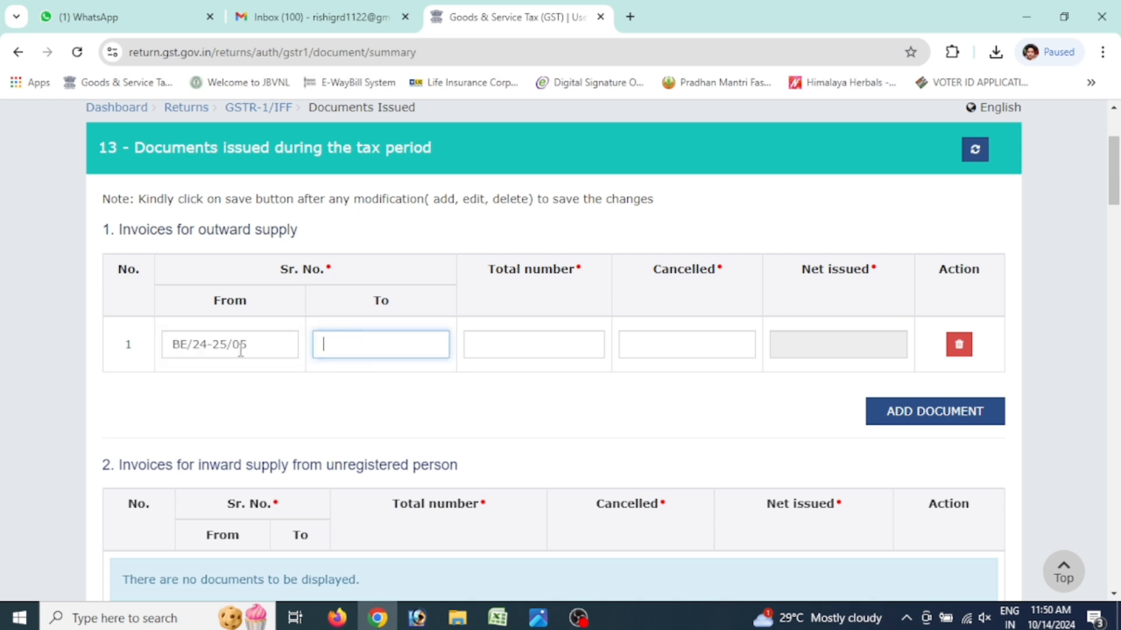
pyautogui.hotkey('ctrl', 'v')
pyautogui.press('Tab')
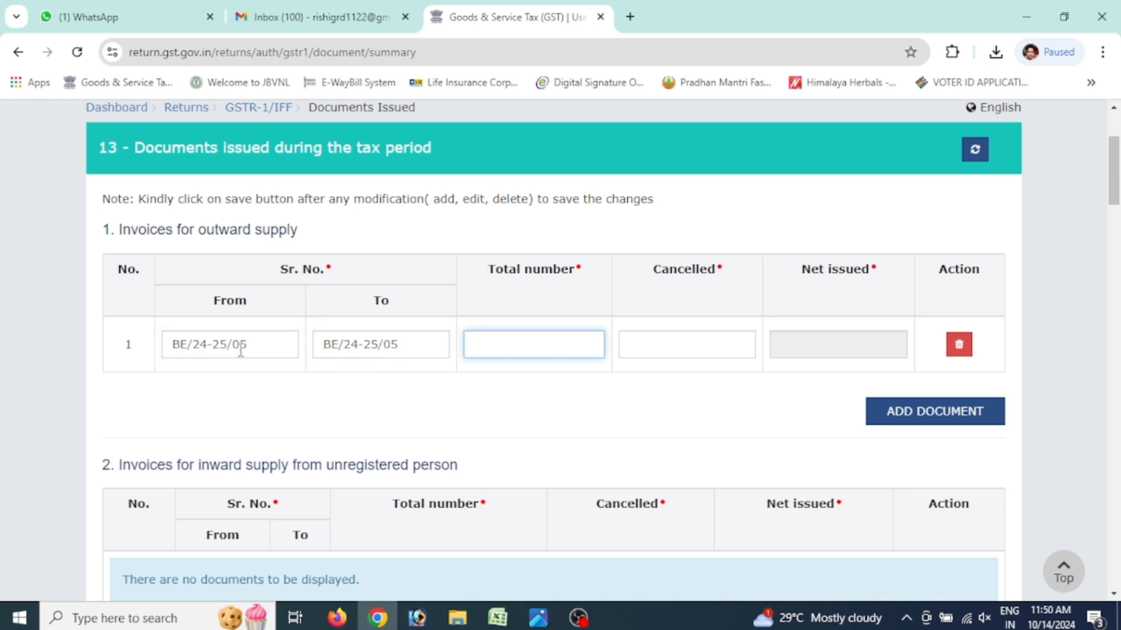
pyautogui.press('Tab')
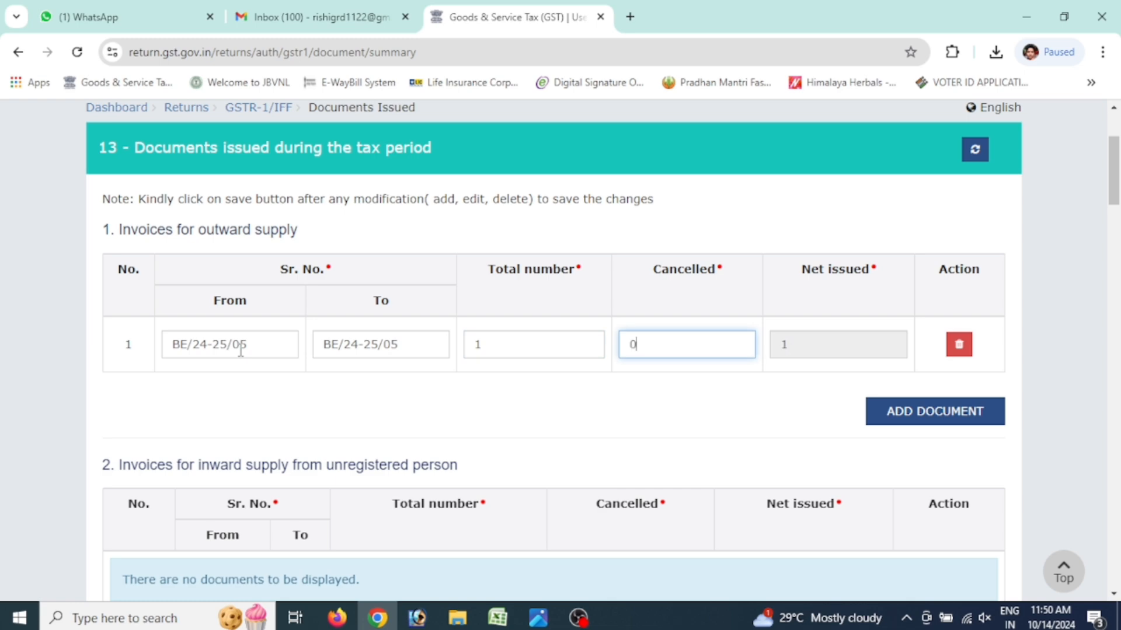
pyautogui.press('Tab')
pyautogui.scroll(-1, 1116, 216)
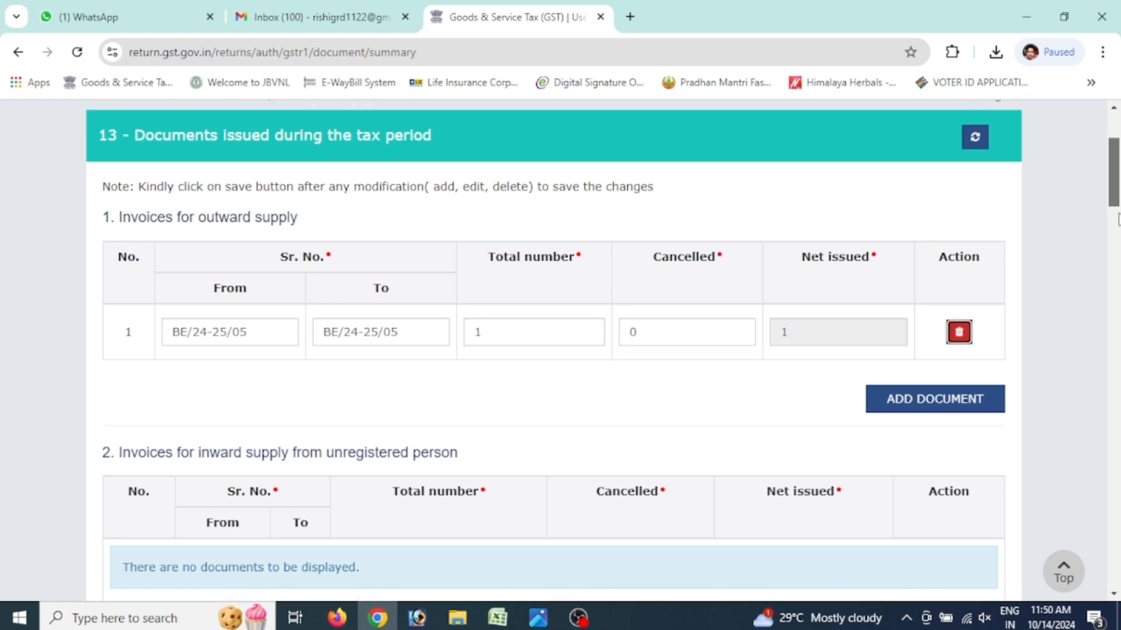
pyautogui.scroll(-20, 1116, 216)
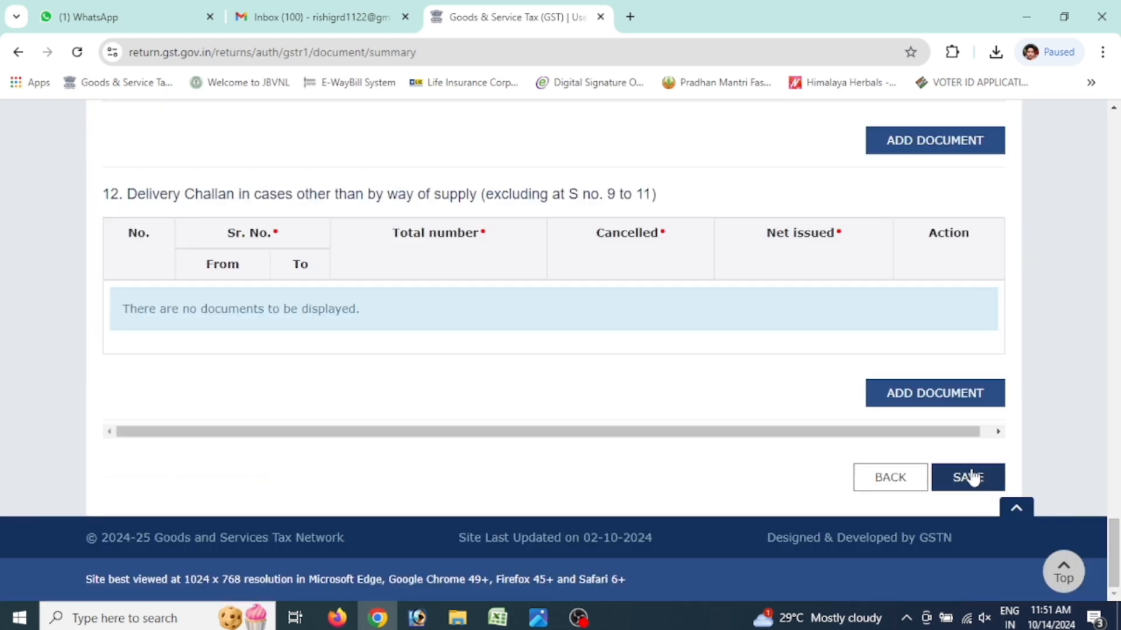
pyautogui.click(971, 476)
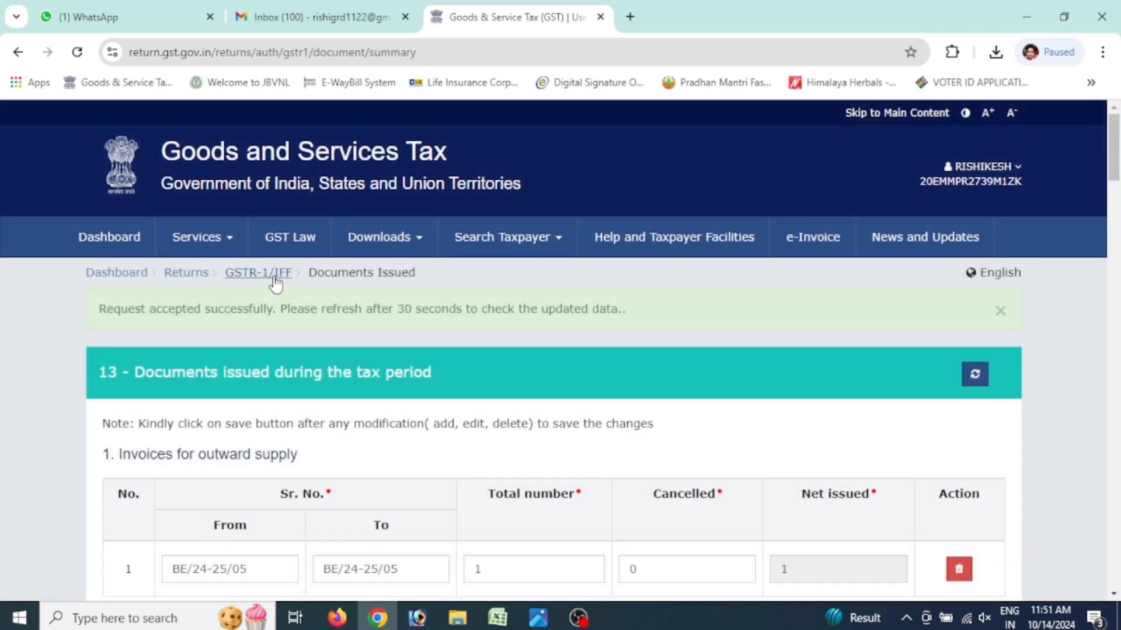
# Generate the September GSTR-1 summary and refresh until Proceed to File/Summary is available
pyautogui.click(273, 279)
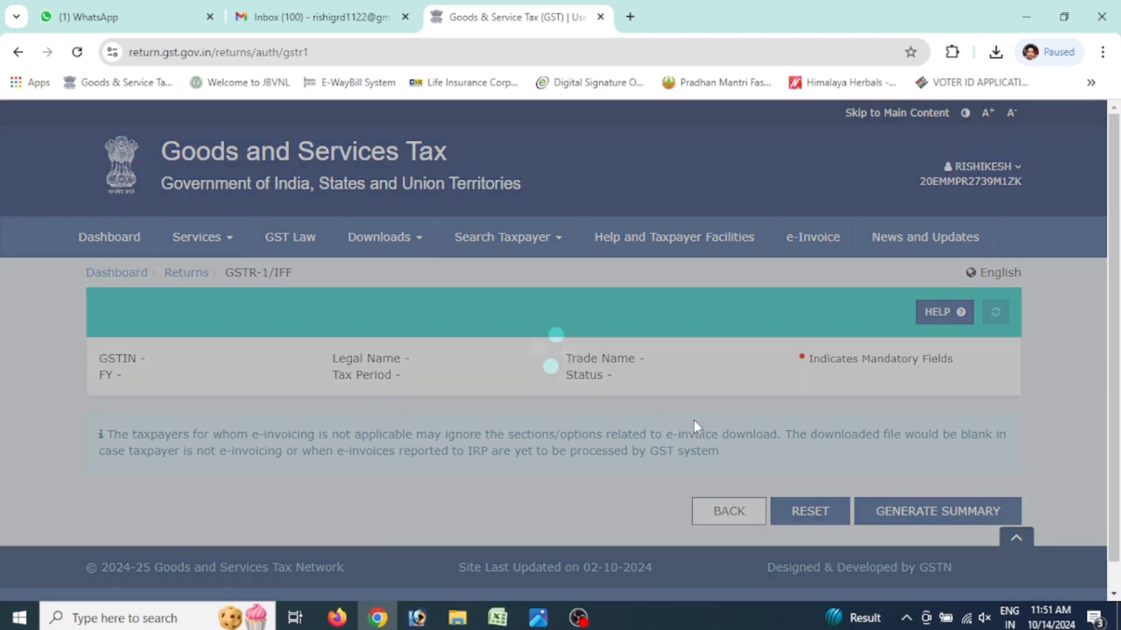
pyautogui.scroll(-8, 696, 427)
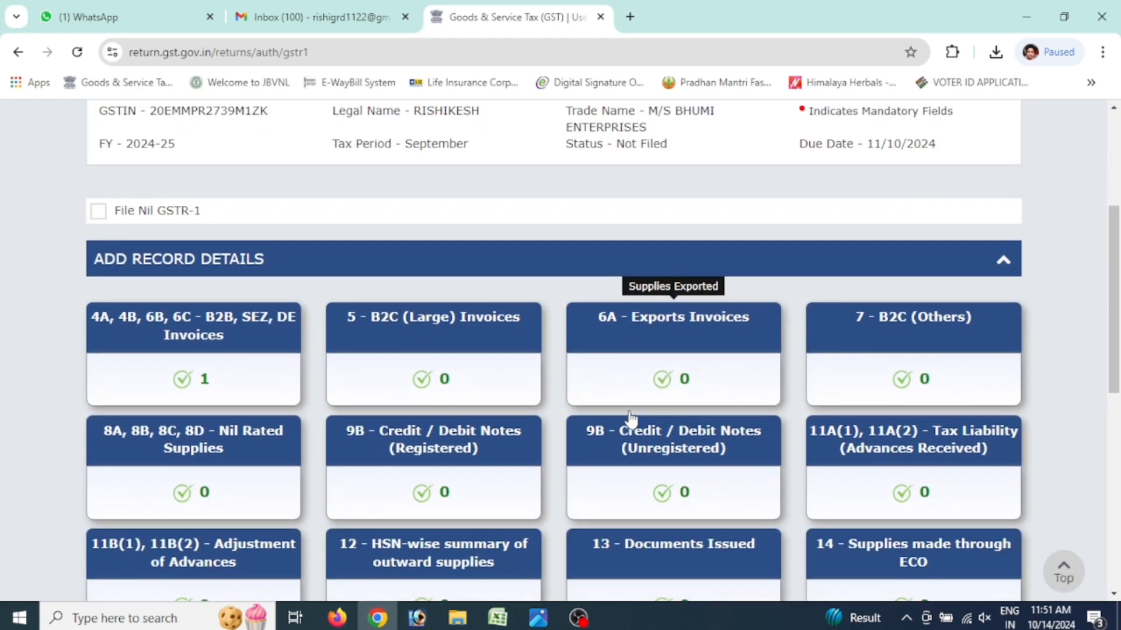
pyautogui.scroll(-5, 607, 401)
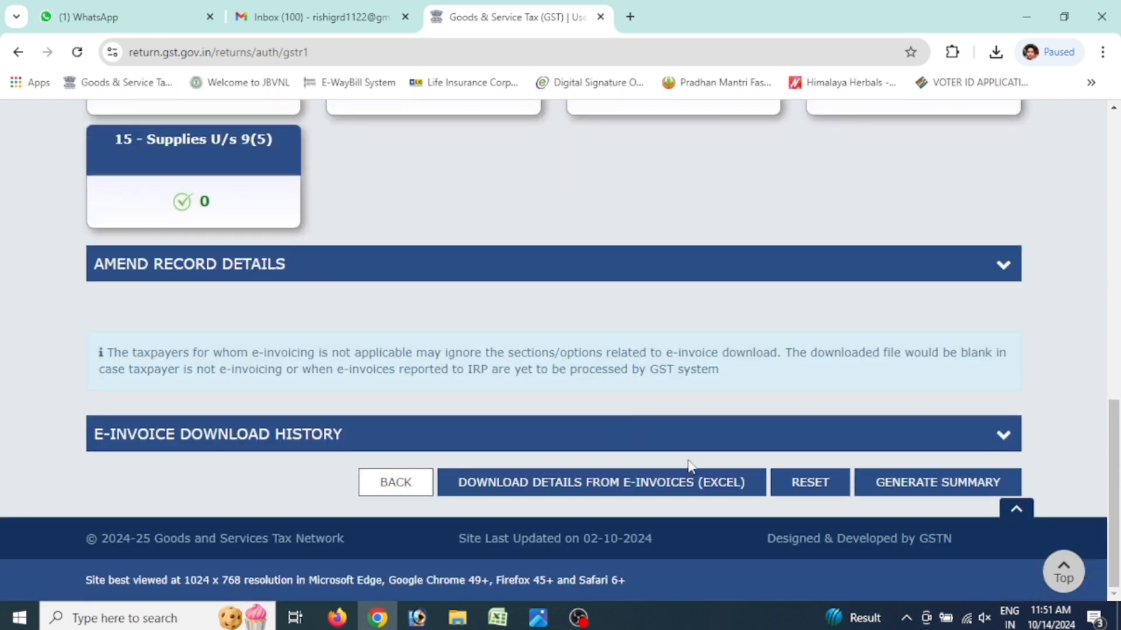
pyautogui.click(918, 486)
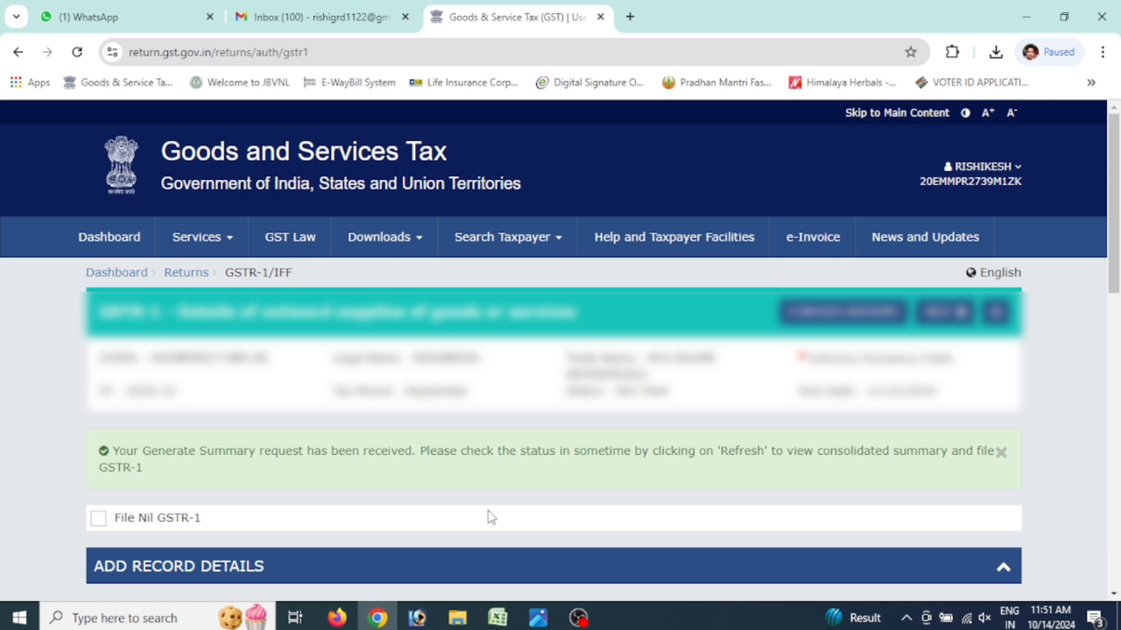
pyautogui.click(996, 315)
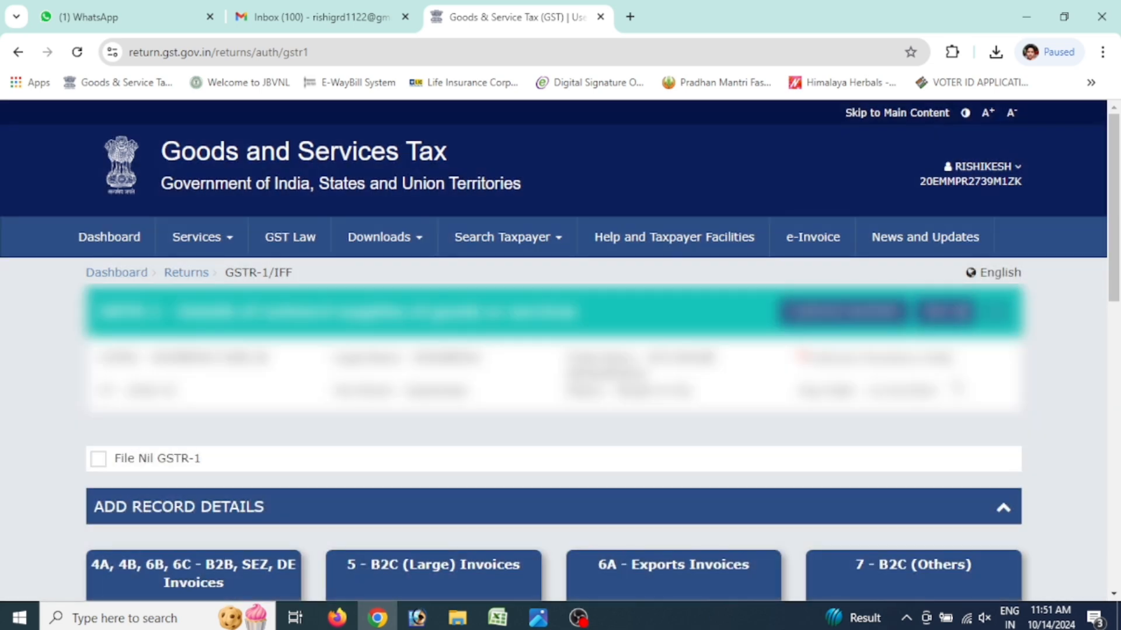
pyautogui.scroll(-7, 506, 404)
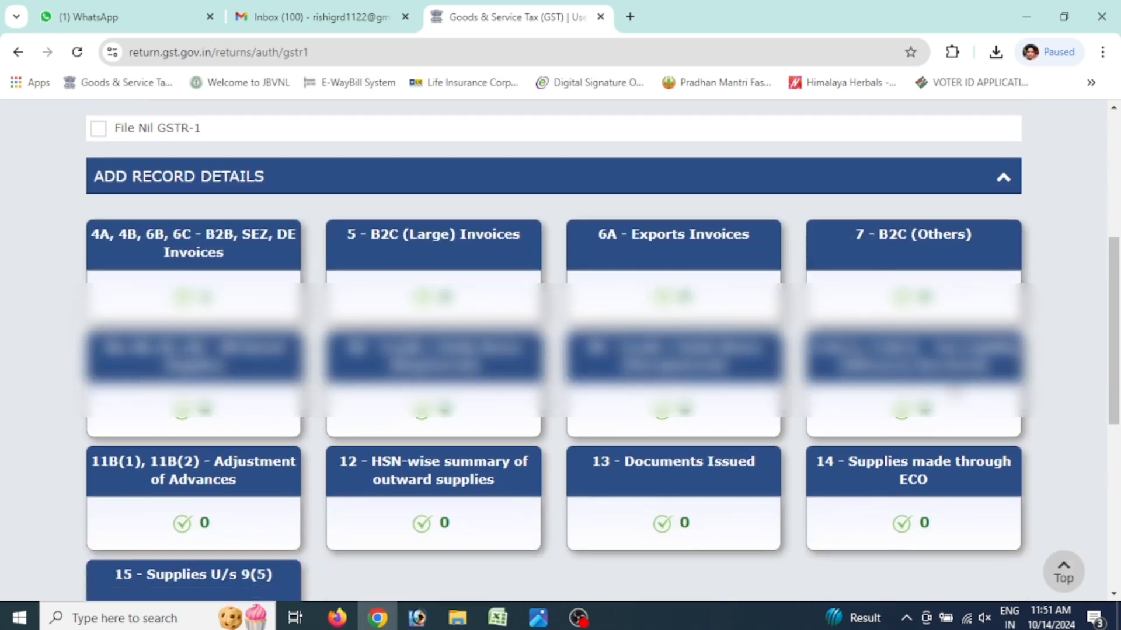
pyautogui.scroll(-6, 853, 465)
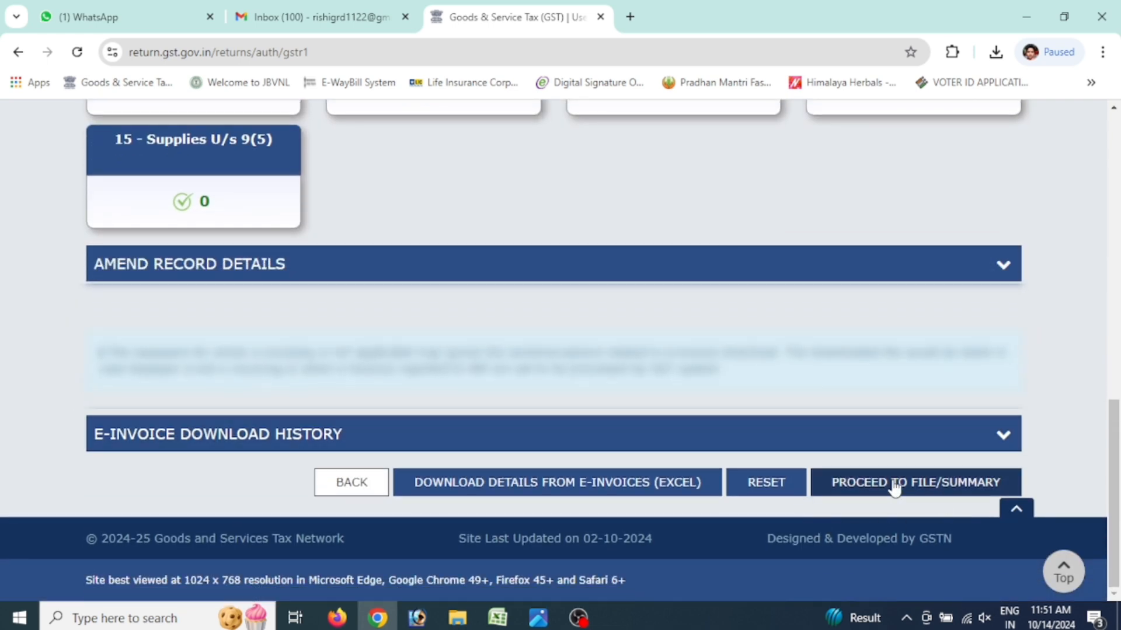
# Open the GSTR-1 Consolidated Summary and review it to Total Liability 5,49,044.00 with 98,827.92 IGST
pyautogui.click(894, 485)
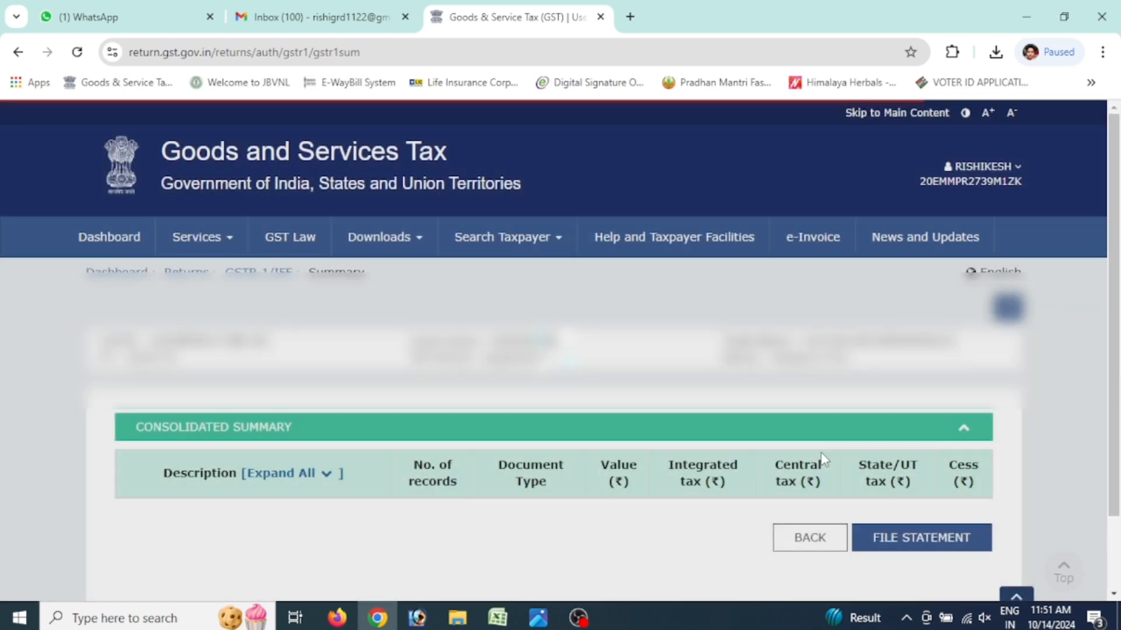
pyautogui.scroll(-3, 741, 447)
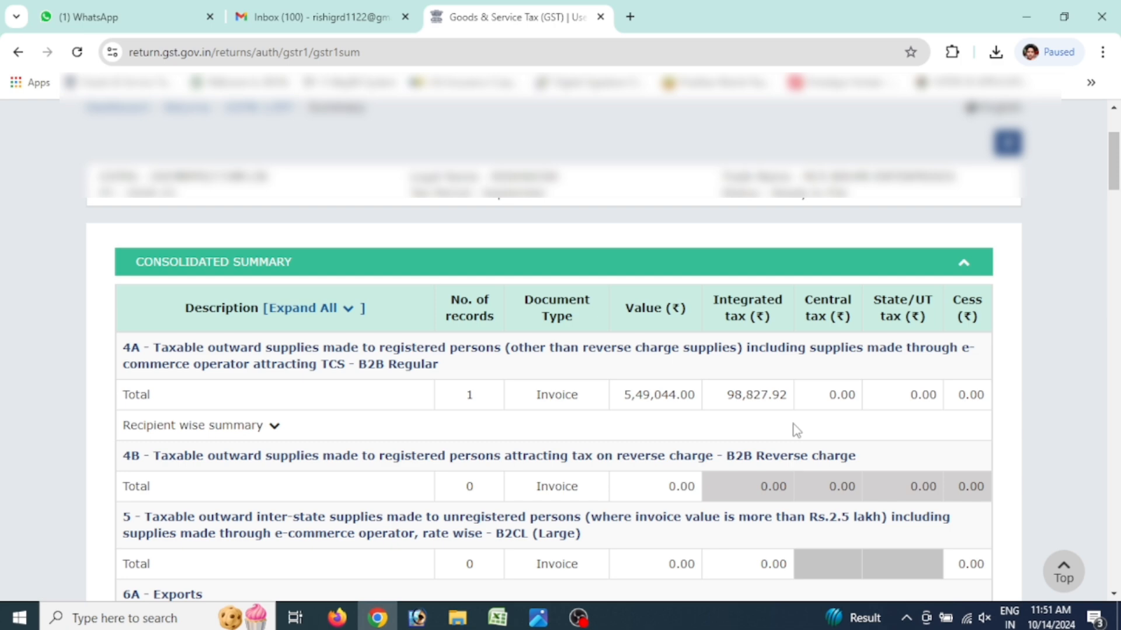
pyautogui.scroll(-8, 798, 431)
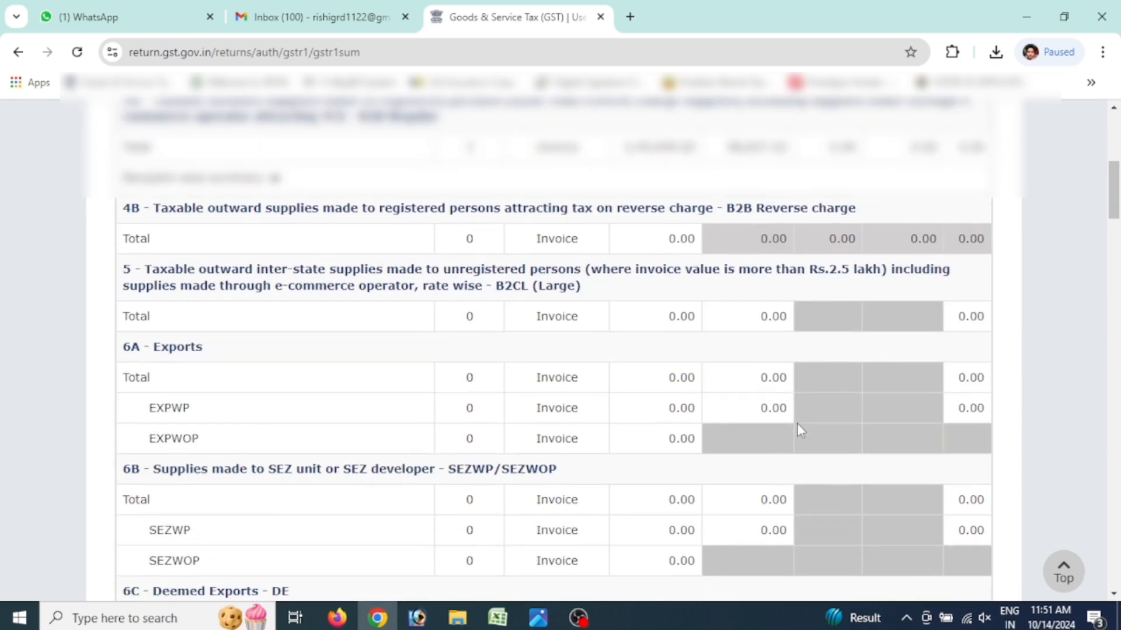
pyautogui.scroll(-10, 799, 430)
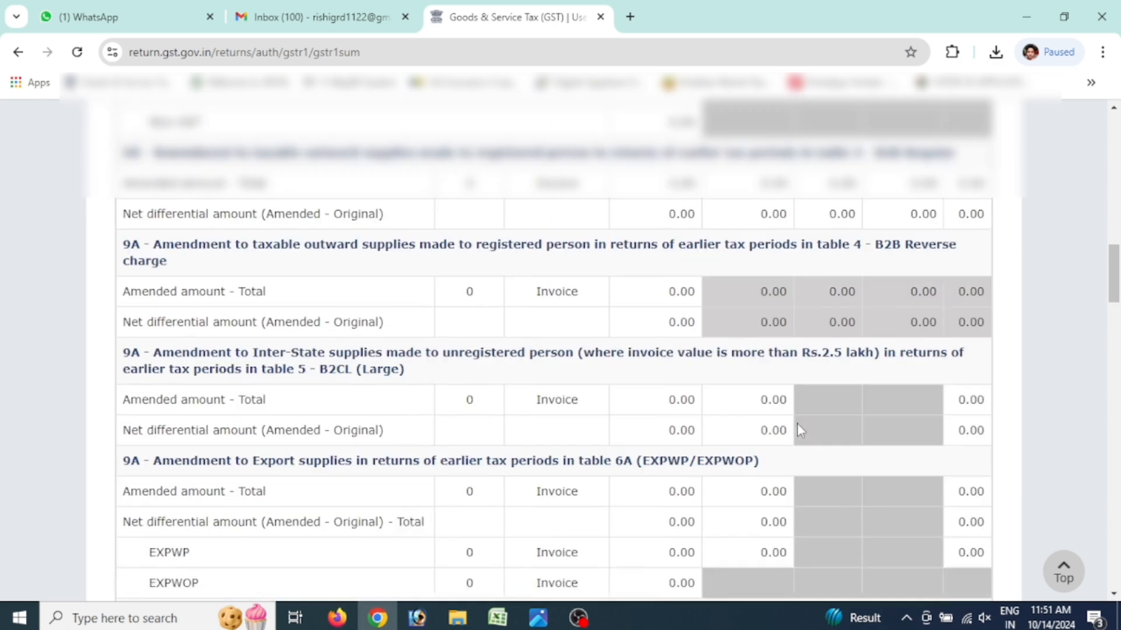
pyautogui.scroll(-10, 799, 431)
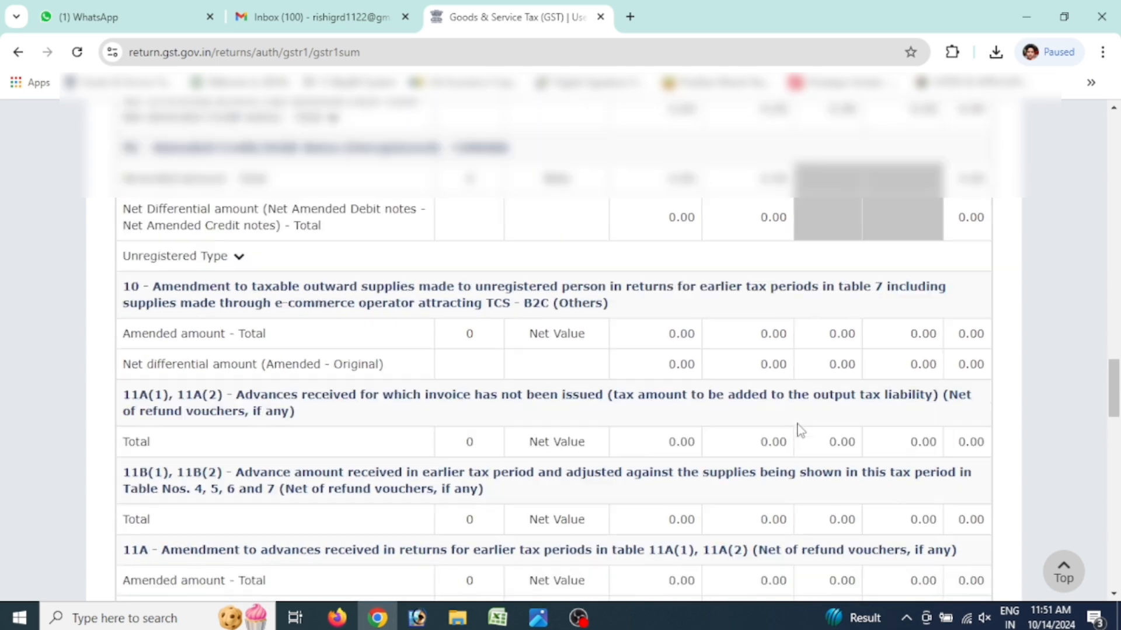
pyautogui.scroll(-12, 800, 431)
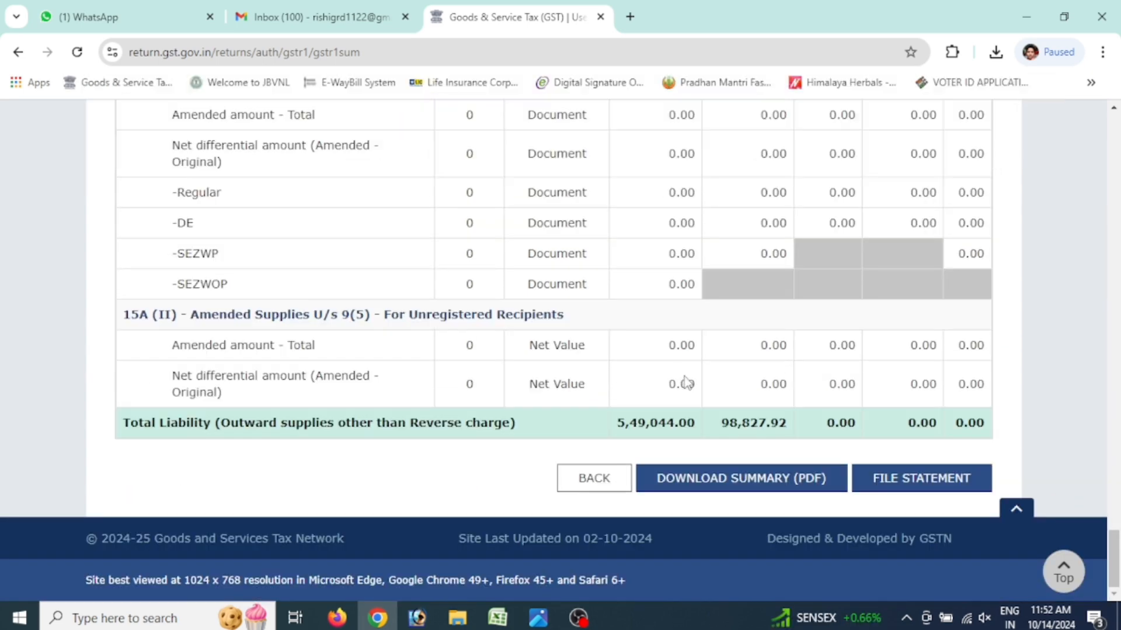
# Start filing GSTR-1, affirm the declaration, and open the Authorised Signatory list
pyautogui.click(911, 478)
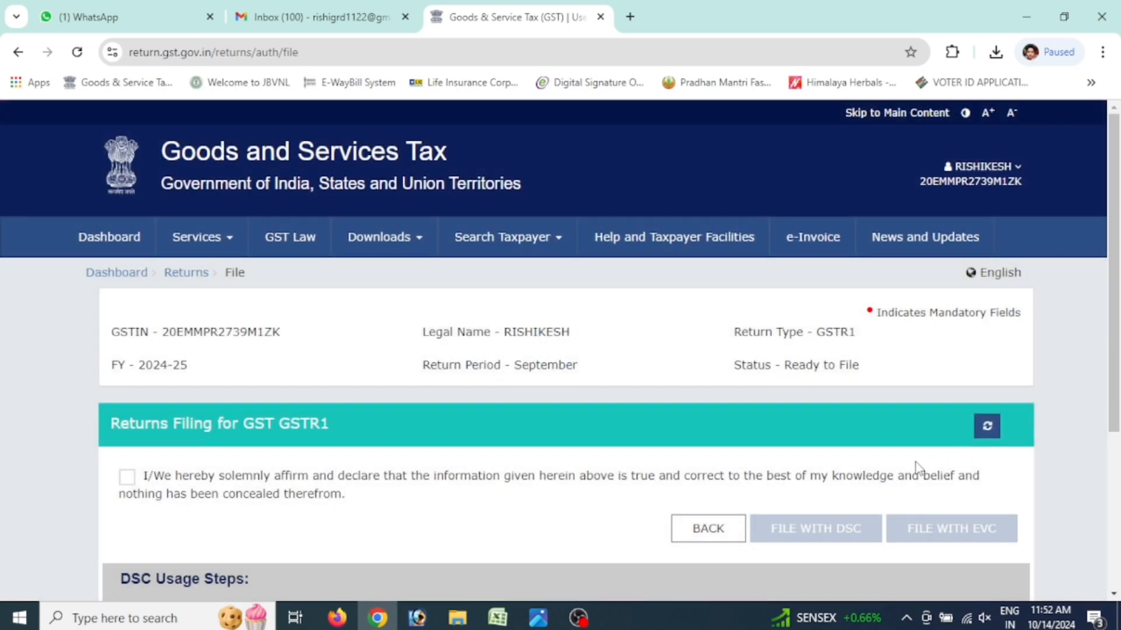
pyautogui.scroll(-1, 163, 417)
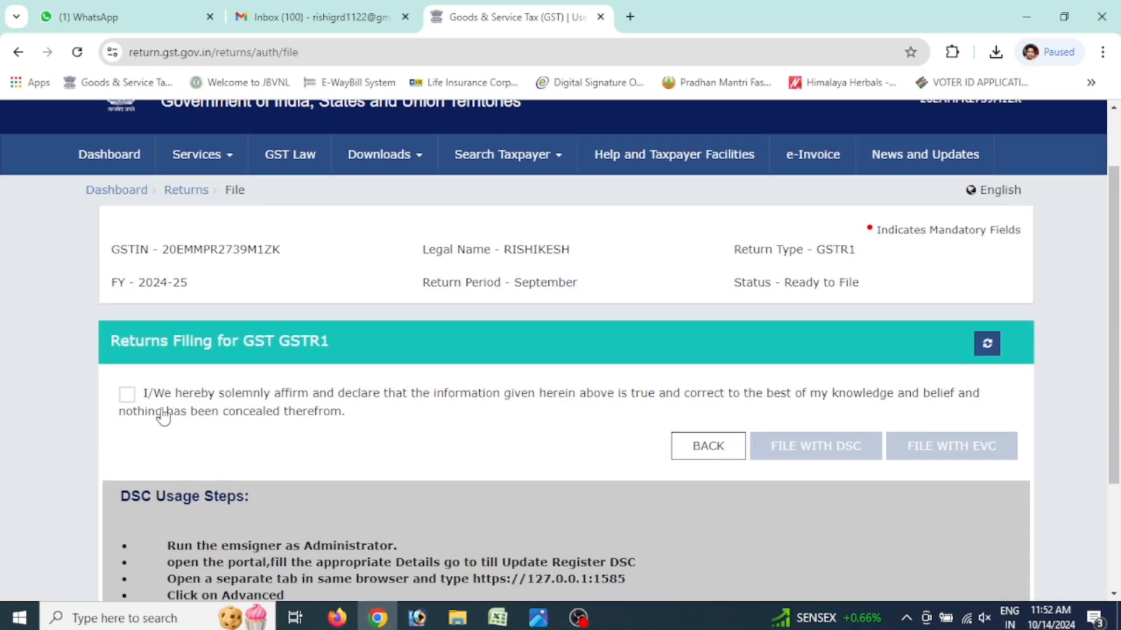
pyautogui.click(126, 395)
pyautogui.click(221, 459)
# Pick the authorised signatory, file GSTR-1 with EVC to request an OTP, and switch to Gmail
pyautogui.click(244, 505)
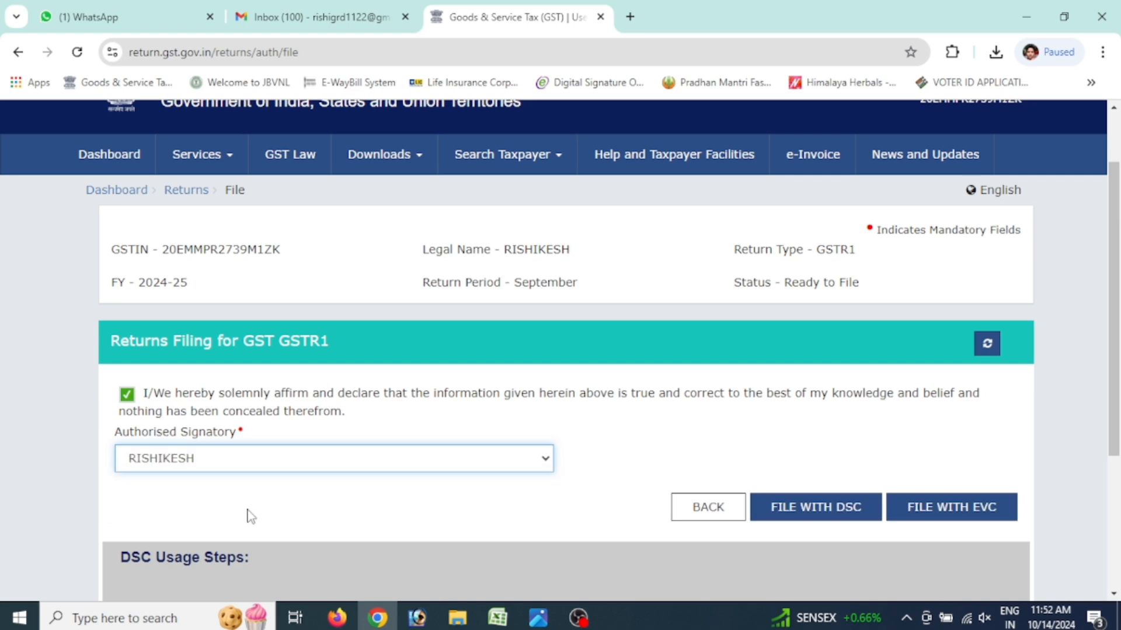
pyautogui.click(963, 513)
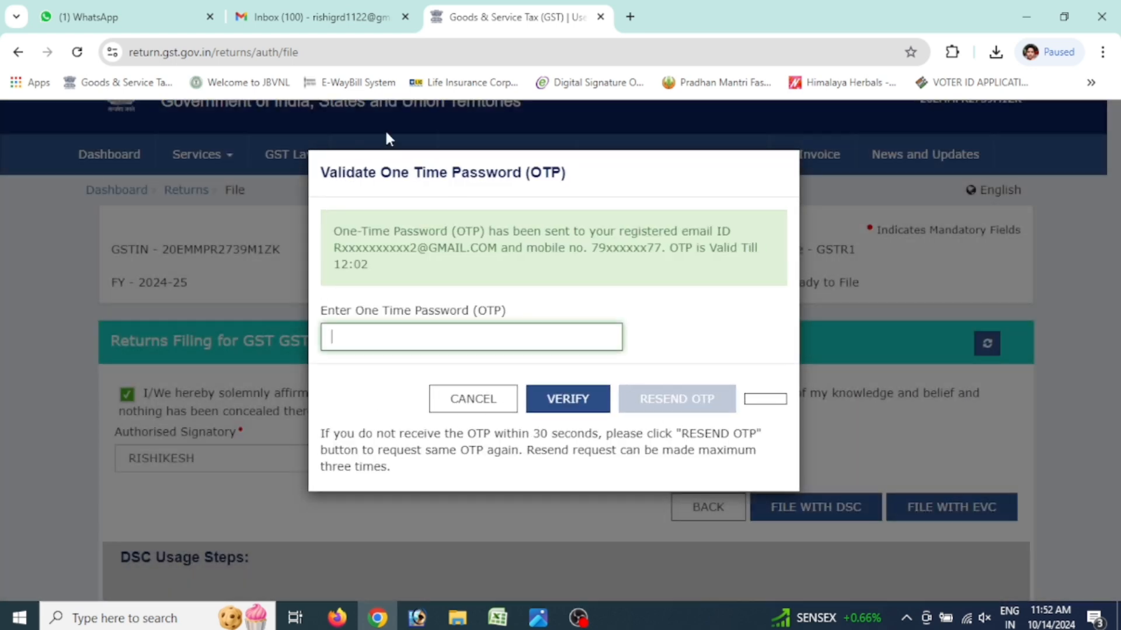
pyautogui.click(318, 17)
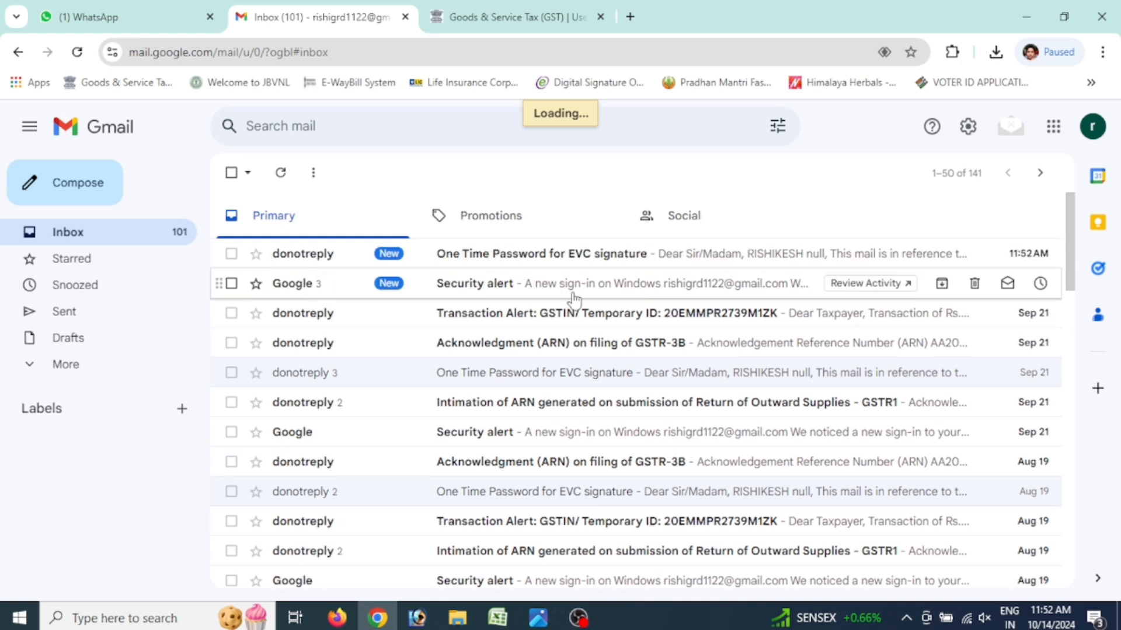
# Copy the OTP from the 'One Time Password for EVC signature' email and return to the GST Portal
pyautogui.click(540, 254)
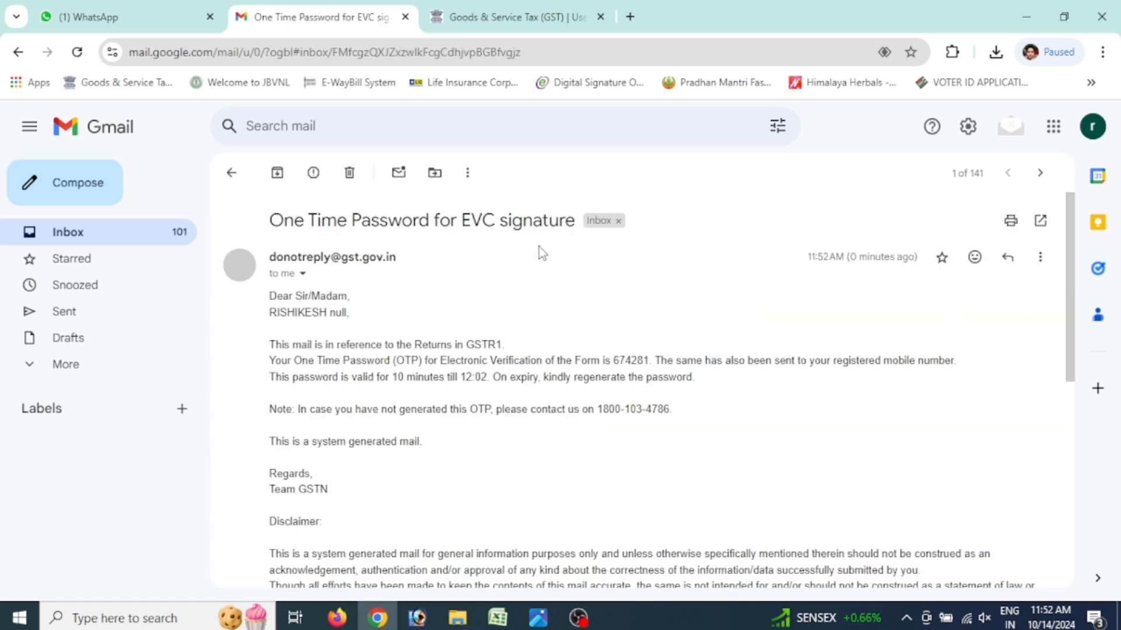
pyautogui.doubleClick(630, 360)
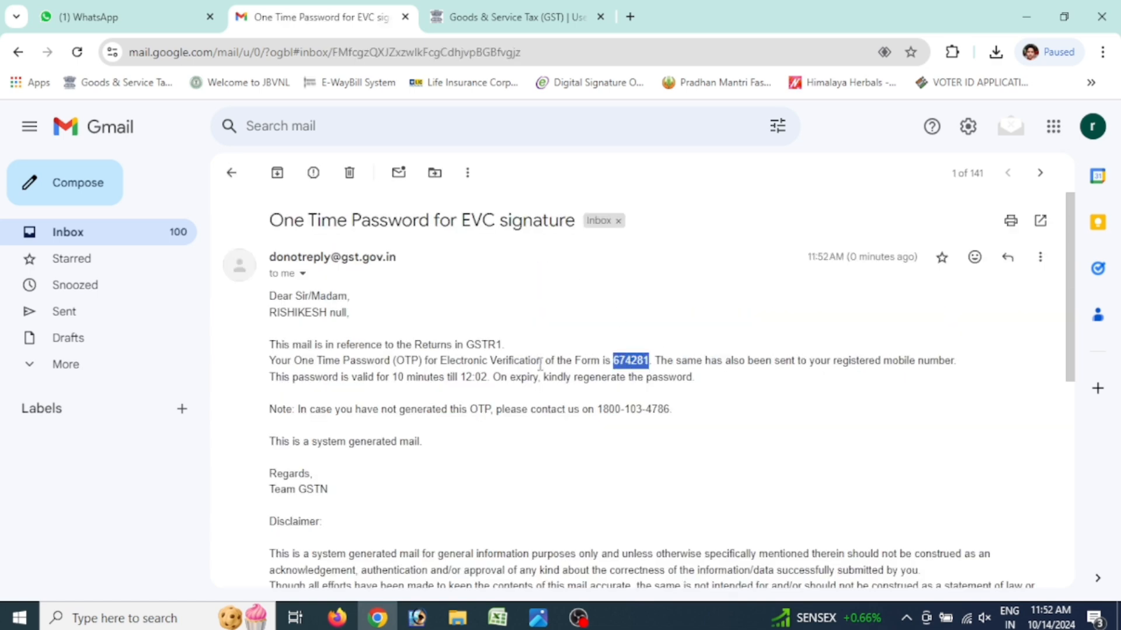
pyautogui.click(523, 8)
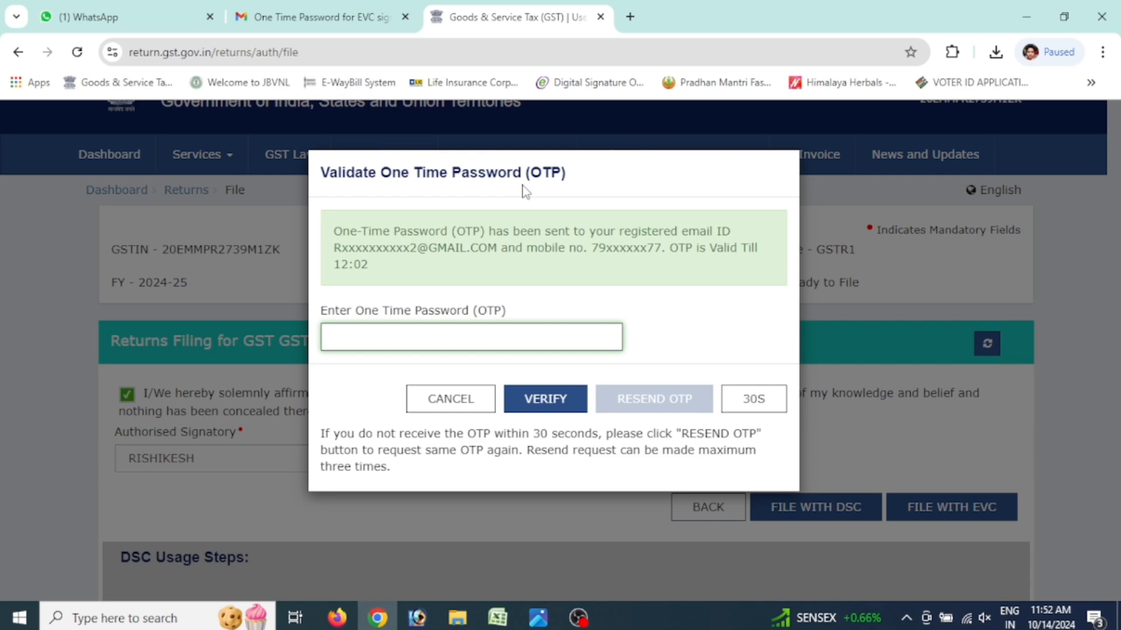
# Paste and verify the OTP to file the September 2024-25 GSTR-1, then return to Returns
pyautogui.click(460, 340)
pyautogui.hotkey('ctrl', 'v')
pyautogui.click(531, 397)
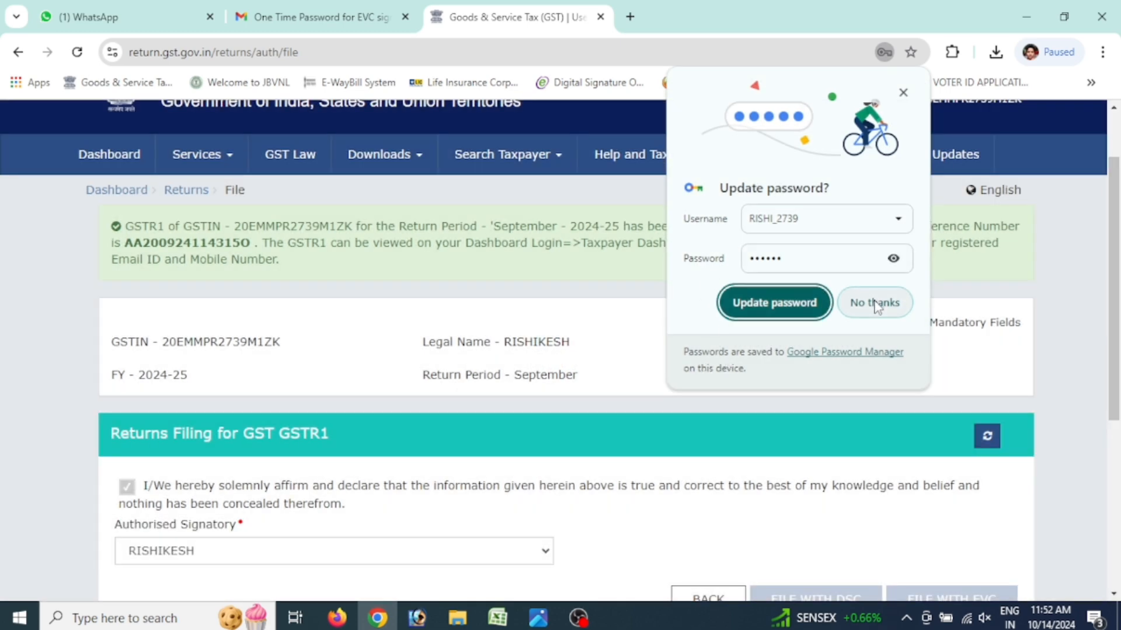
pyautogui.click(874, 303)
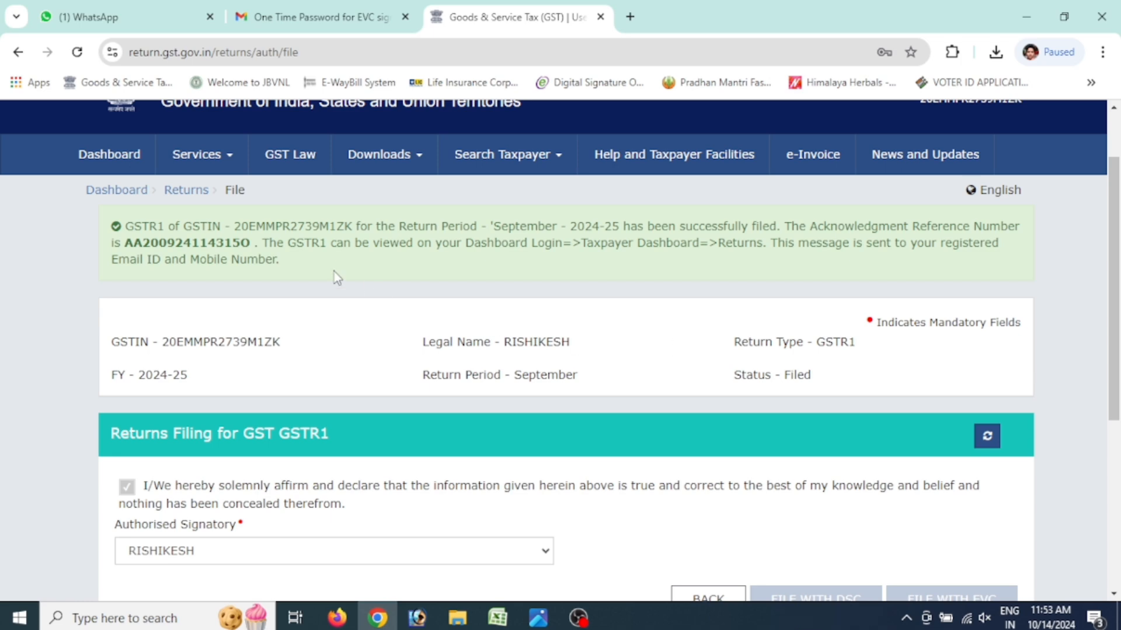
pyautogui.click(181, 196)
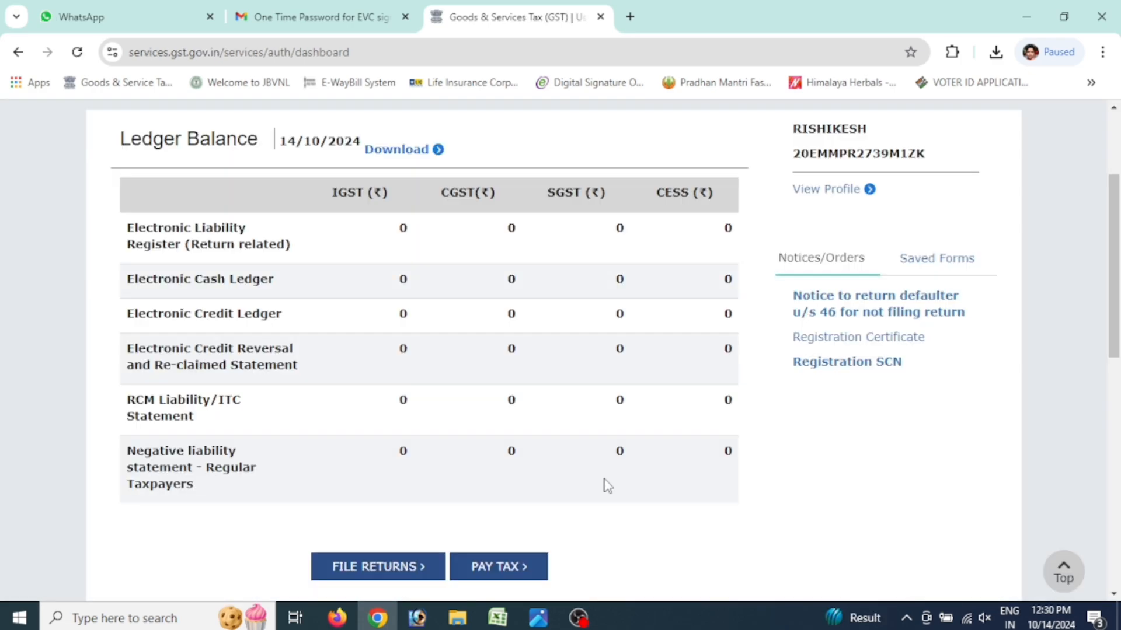
# Search returns for Quarter 2 (Jul - Sep), September 2024-25, confirming GSTR-1 shows Filed
pyautogui.scroll(3, 607, 484)
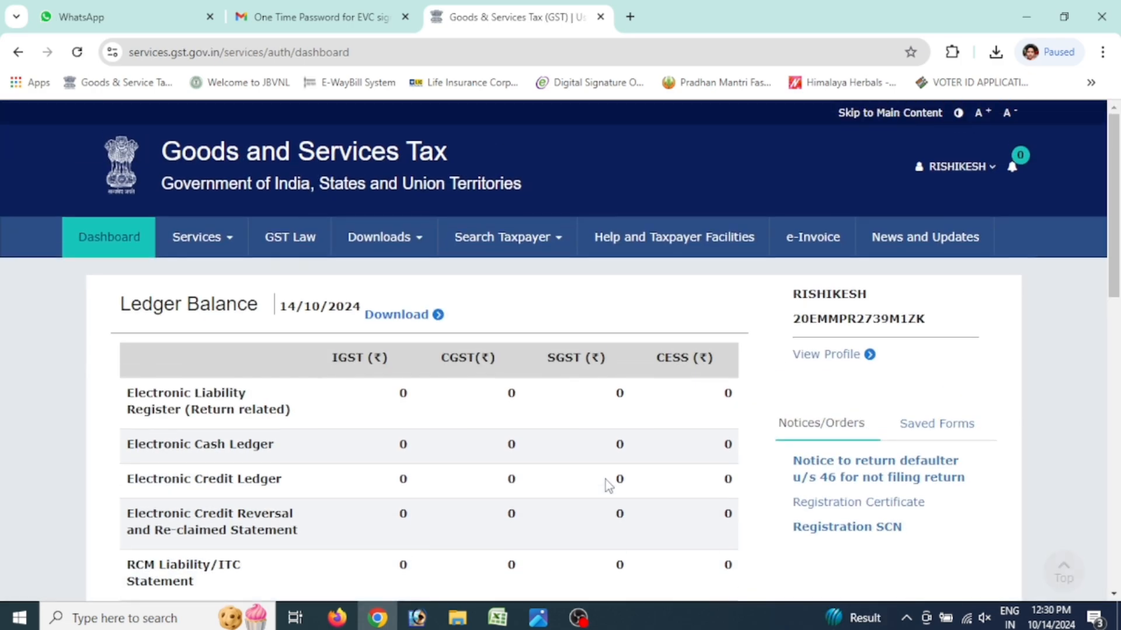
pyautogui.scroll(-3, 607, 484)
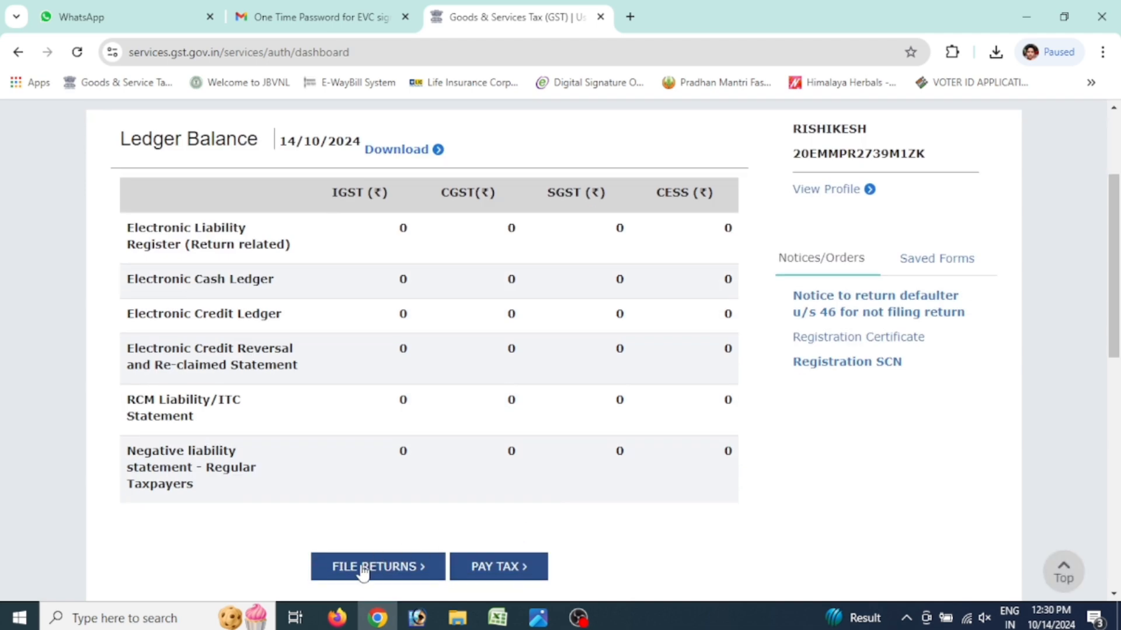
pyautogui.click(375, 569)
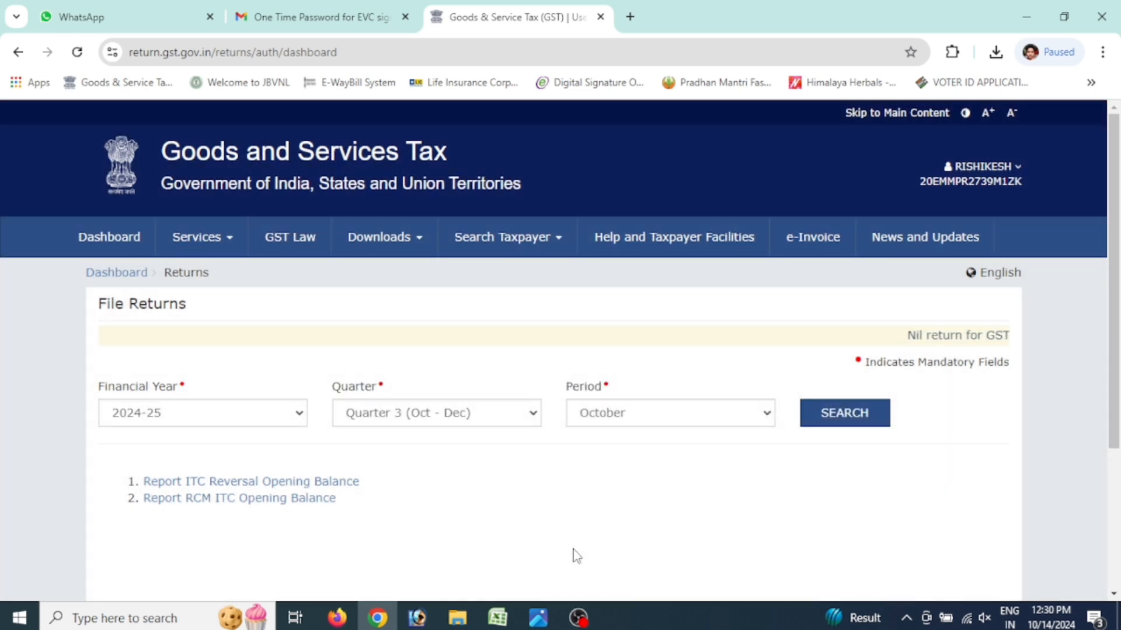
pyautogui.click(495, 417)
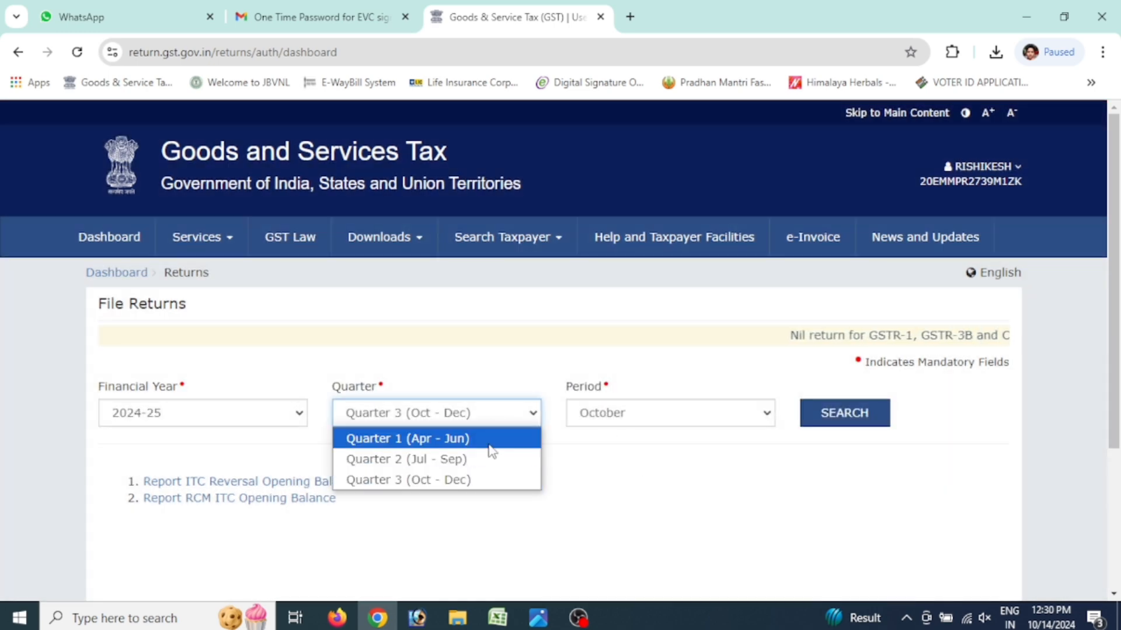
pyautogui.click(491, 459)
pyautogui.click(846, 419)
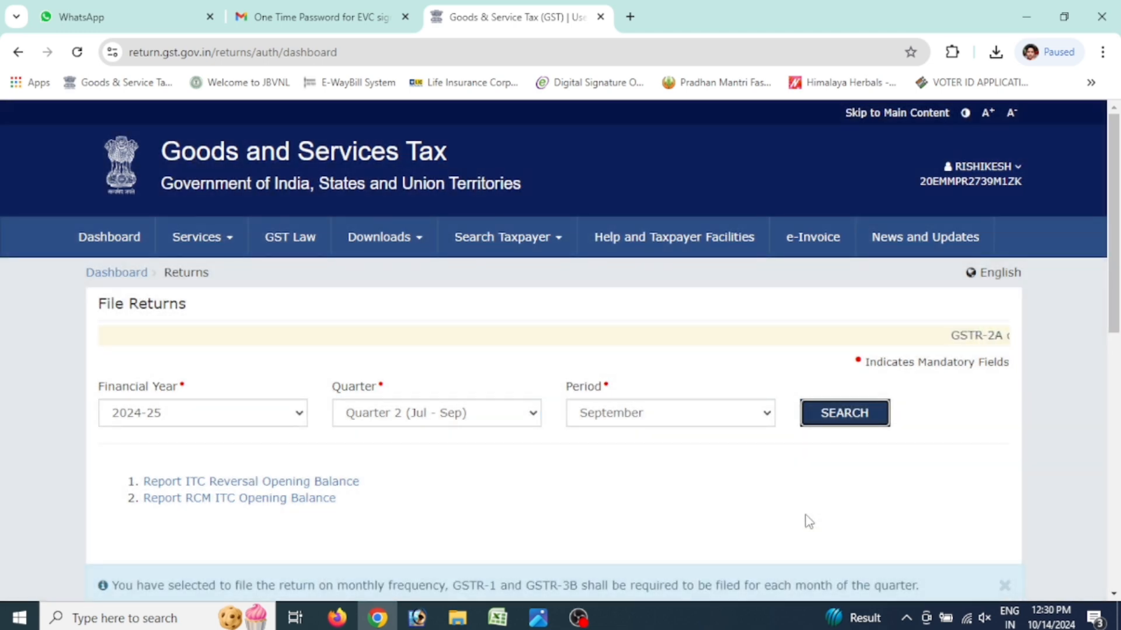
pyautogui.scroll(-6, 808, 523)
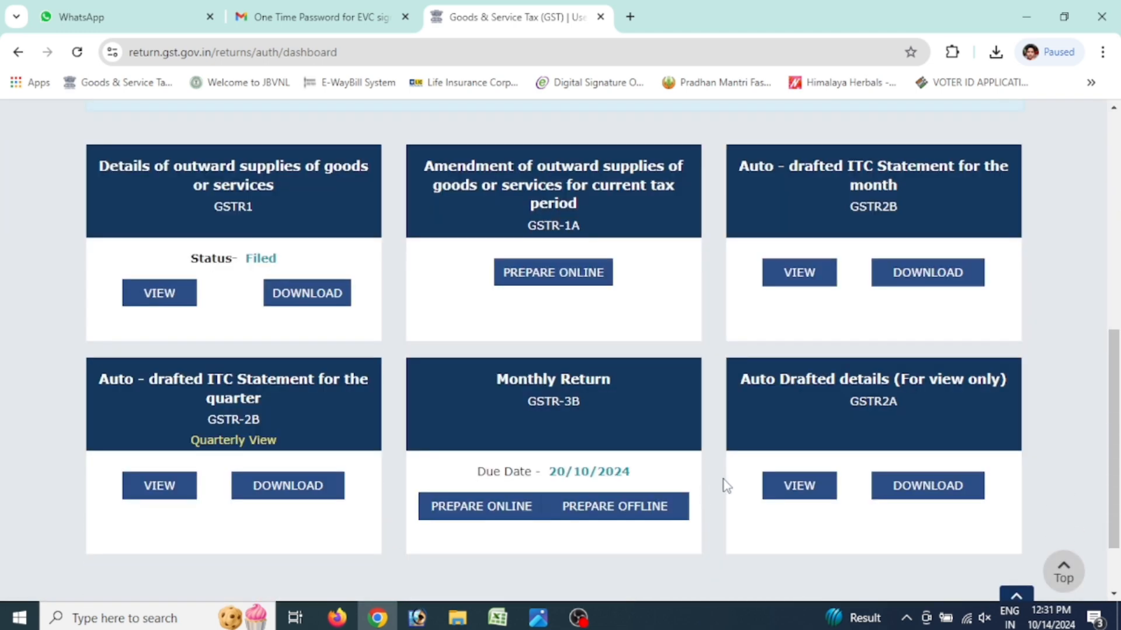
# Open the September GSTR-3B, dismiss its summary notice, and open table 3.1 outward supplies
pyautogui.click(588, 443)
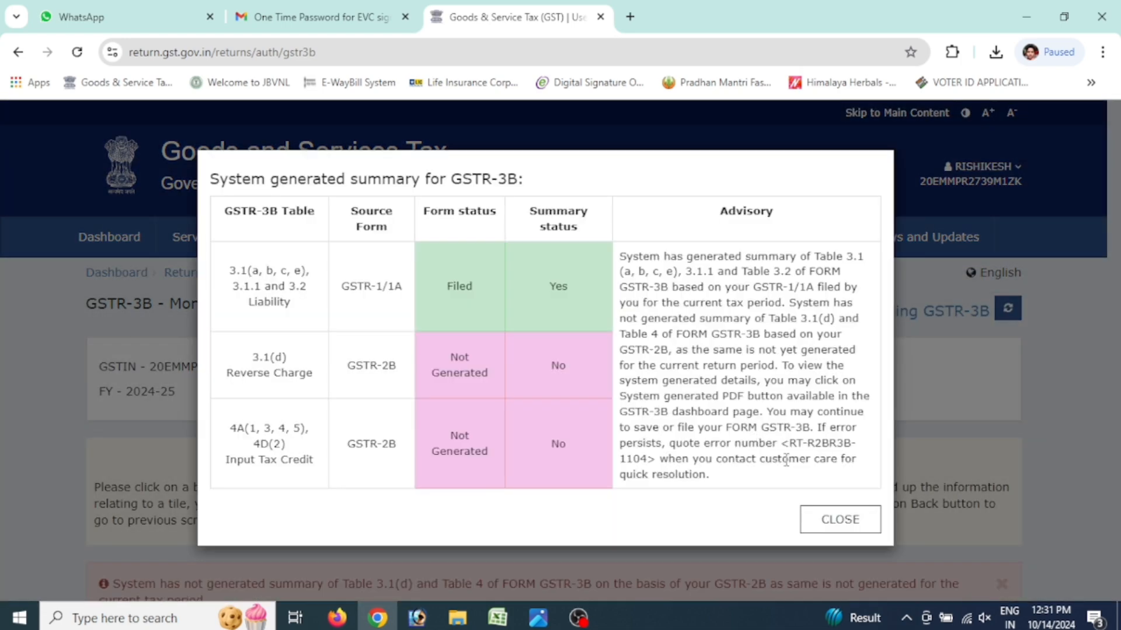
pyautogui.click(812, 518)
pyautogui.scroll(-12, 719, 471)
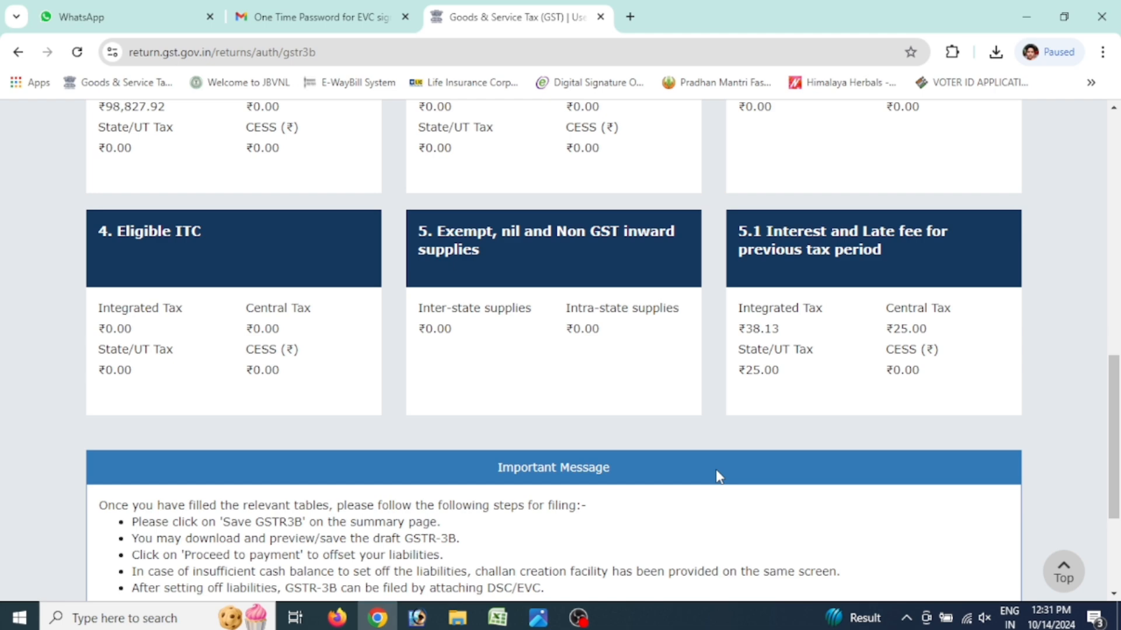
pyautogui.scroll(3, 716, 470)
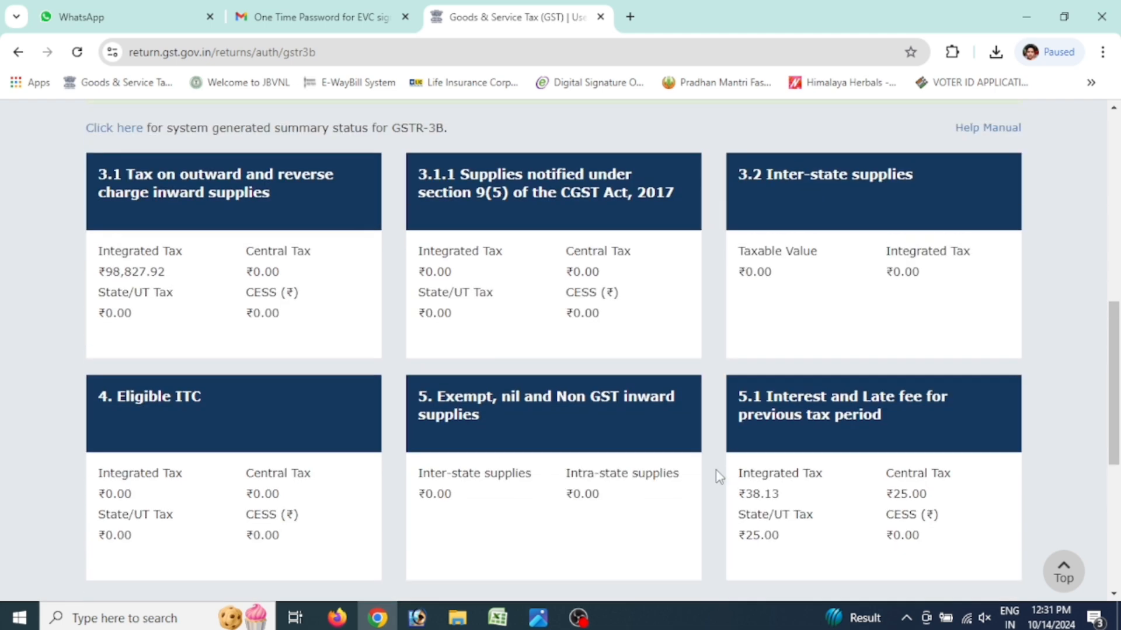
pyautogui.scroll(2, 712, 467)
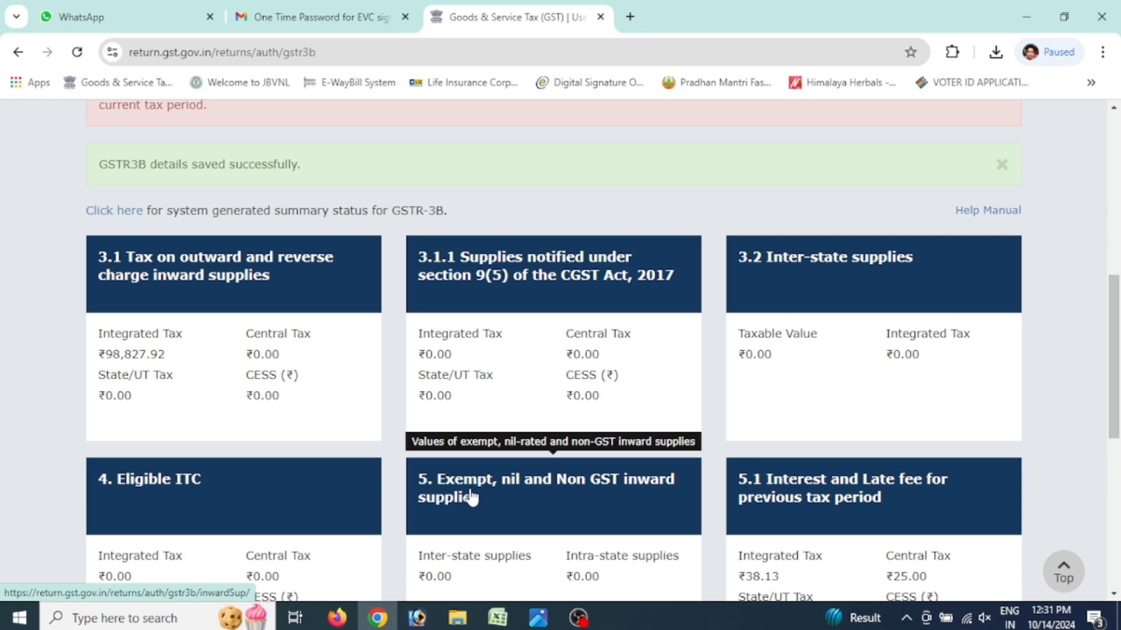
pyautogui.click(230, 300)
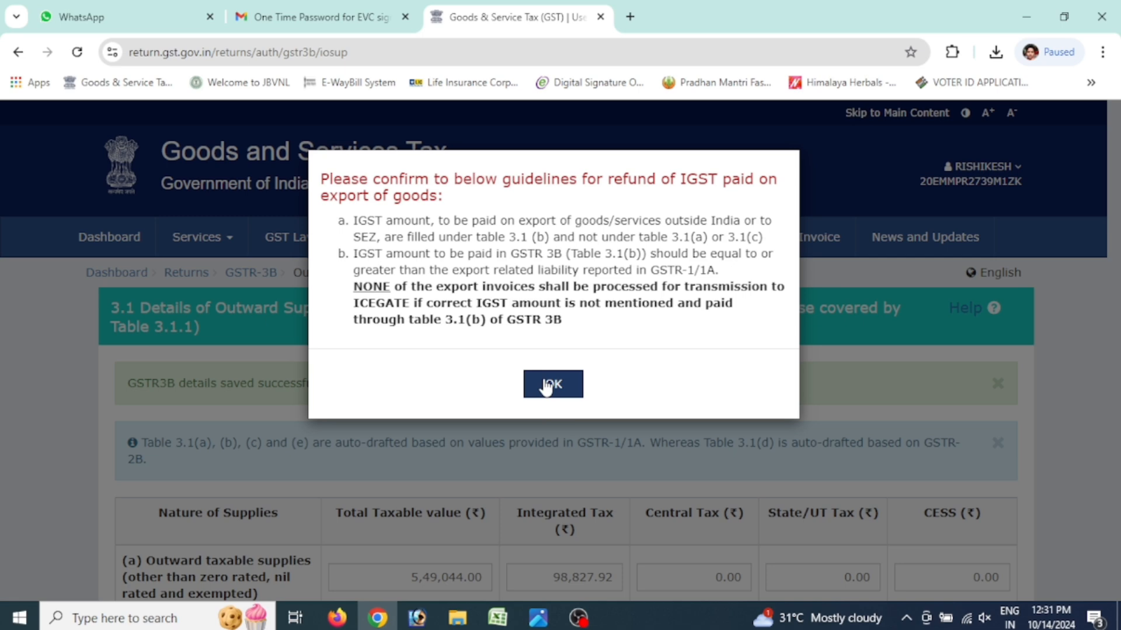
# Dismiss the IGST guidelines notice and scroll the GSTR-3B summary down to the action buttons
pyautogui.click(550, 384)
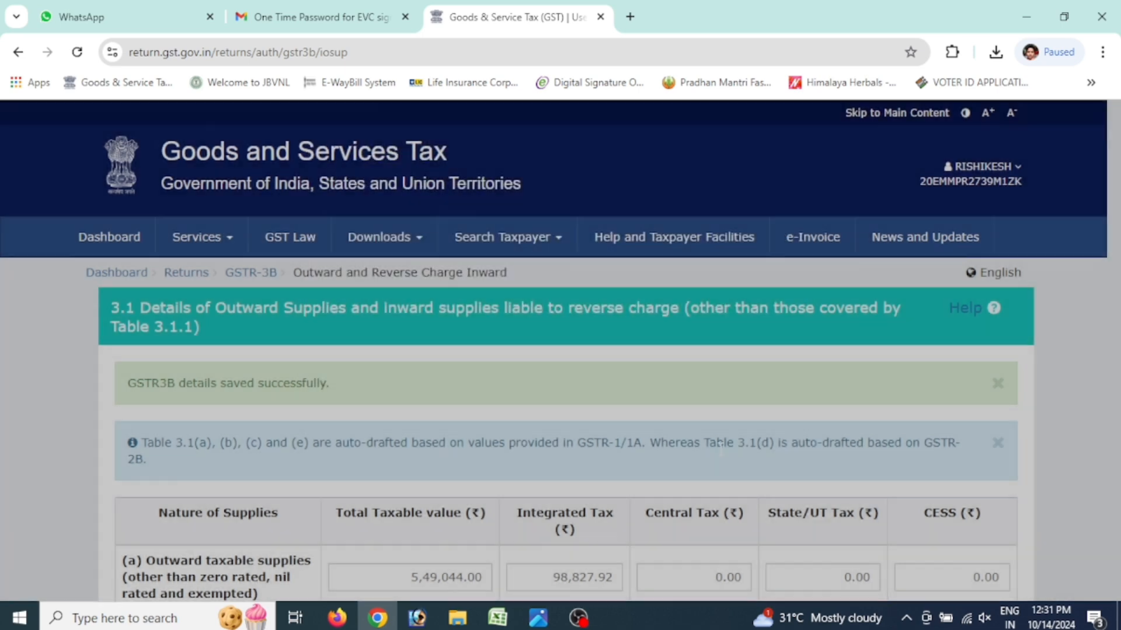
pyautogui.scroll(-6, 700, 446)
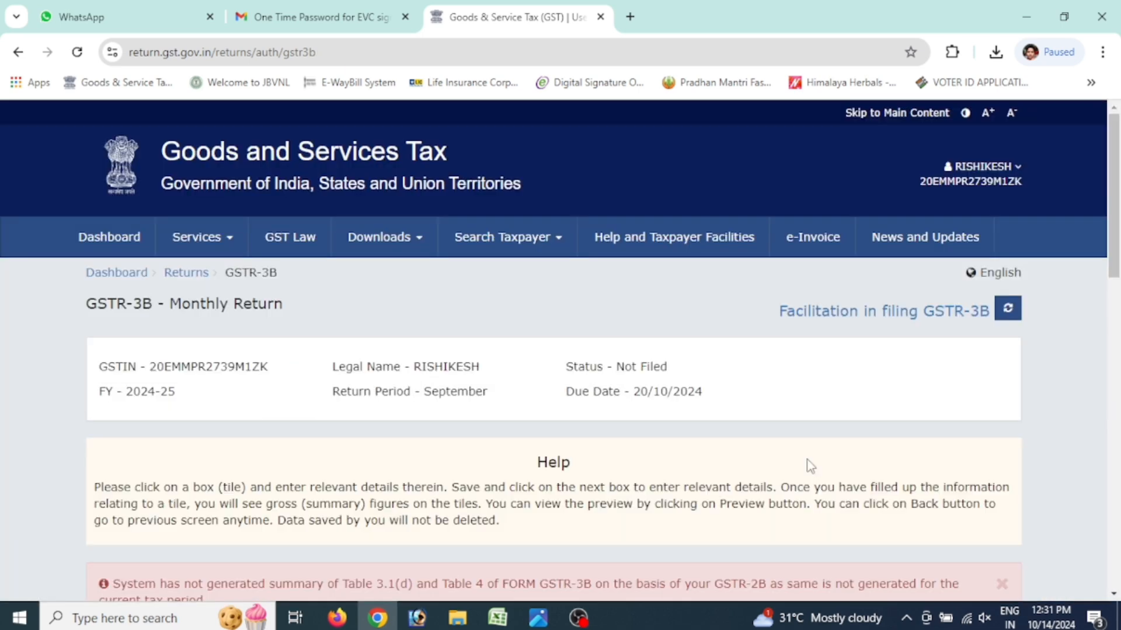
pyautogui.scroll(-4, 775, 450)
pyautogui.scroll(-8, 778, 456)
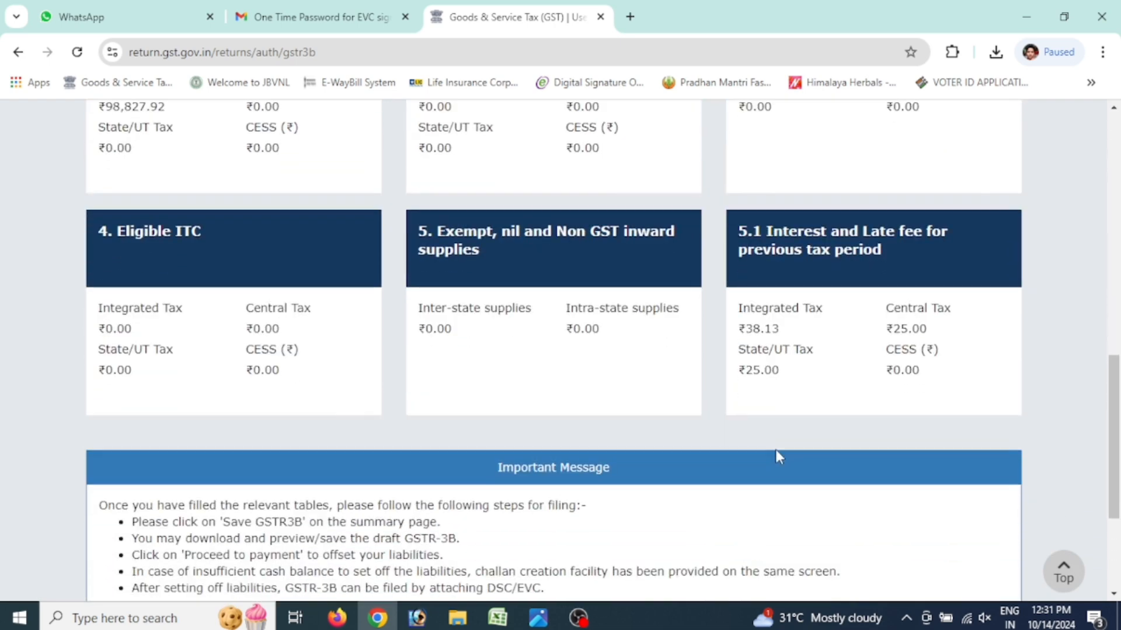
pyautogui.scroll(-3, 776, 457)
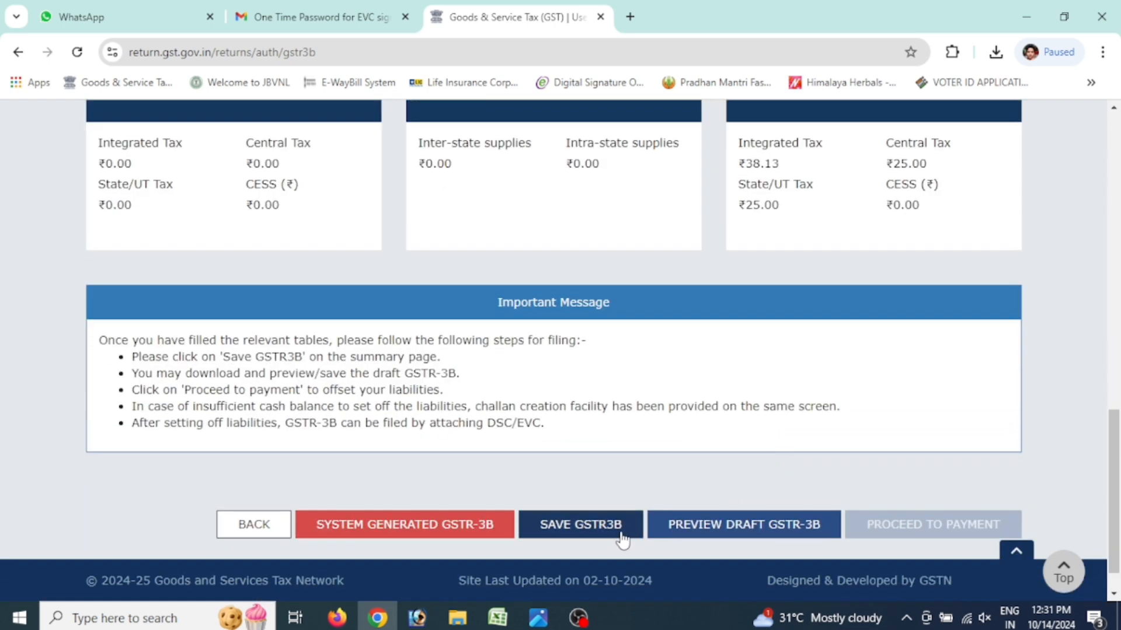
pyautogui.scroll(1, 743, 464)
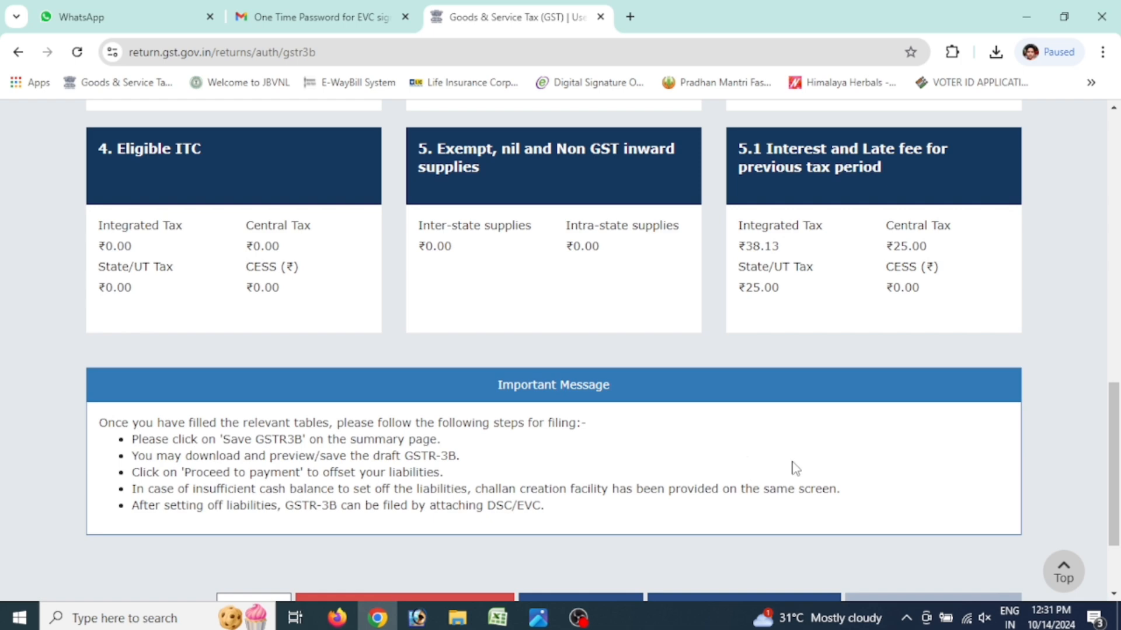
pyautogui.scroll(-1, 785, 468)
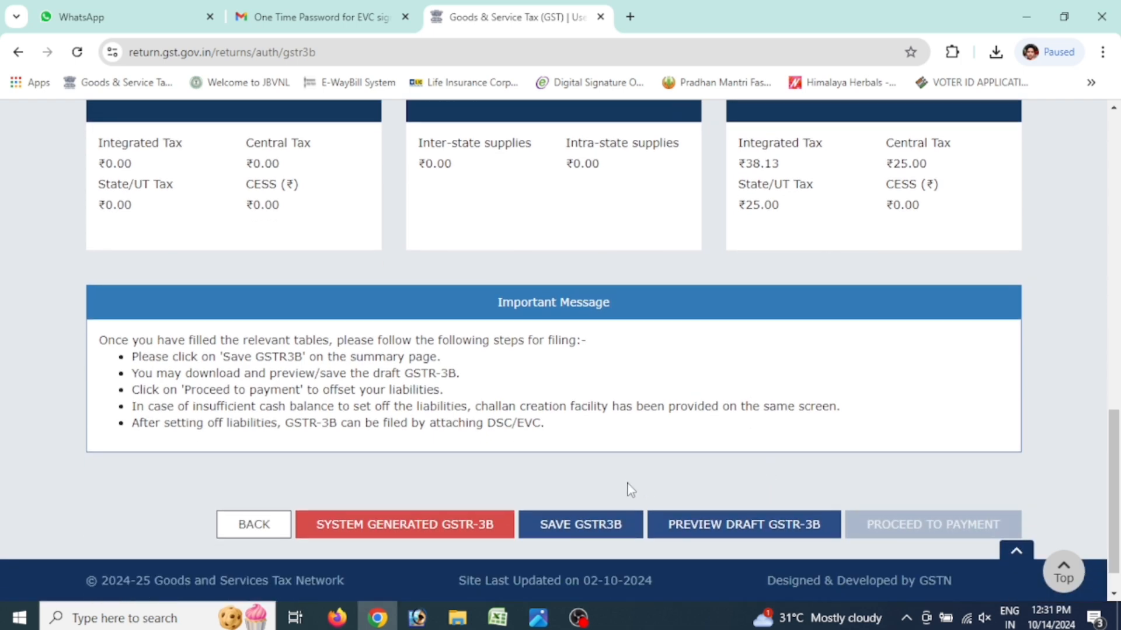
pyautogui.scroll(5, 703, 507)
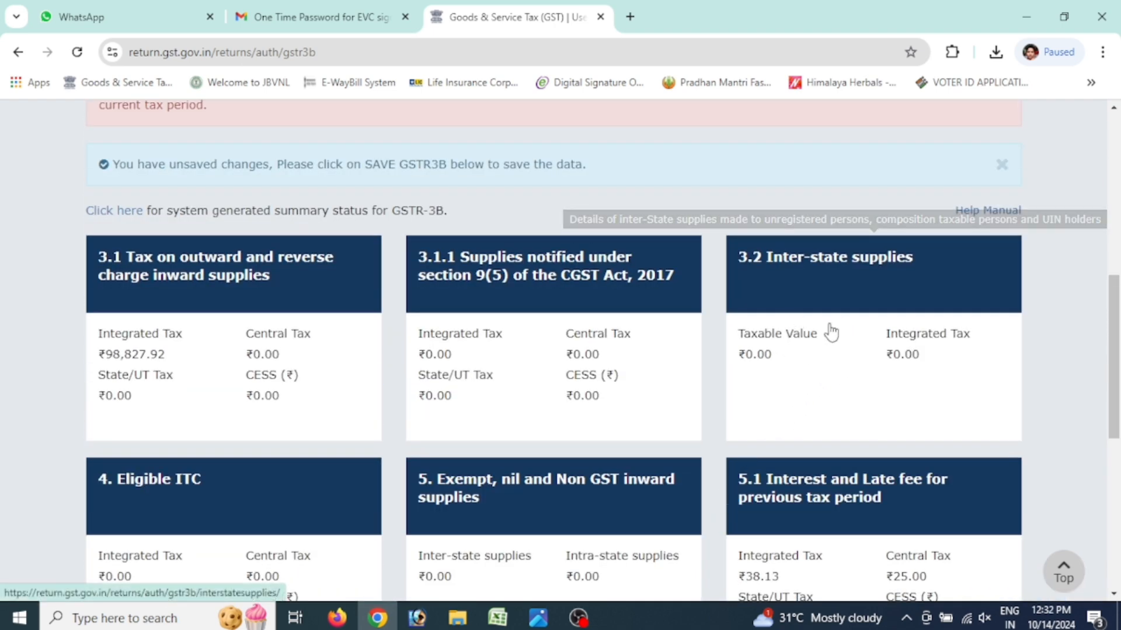
pyautogui.scroll(-1, 509, 465)
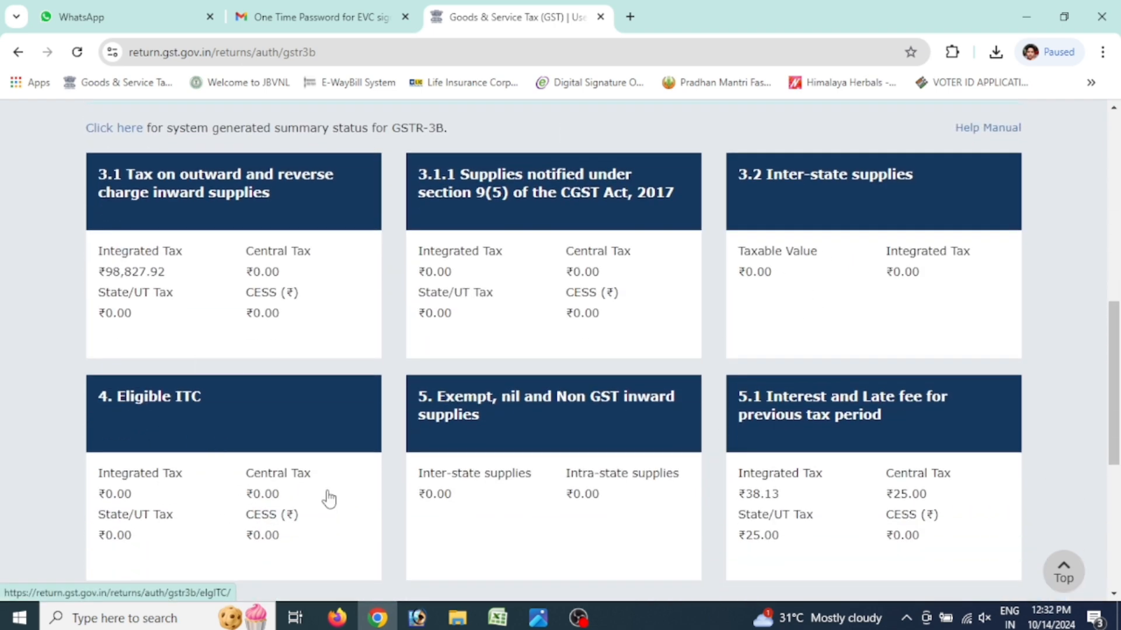
pyautogui.scroll(-5, 877, 493)
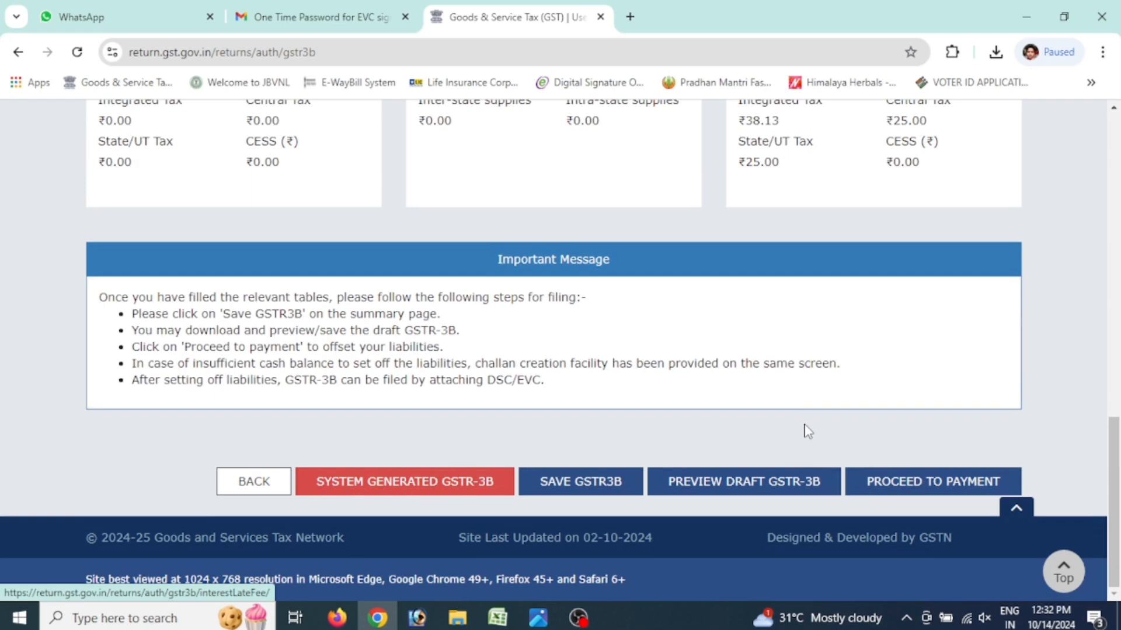
# Go to GSTR-3B payment and attempt offsetting, revealing insufficient Integrated tax cash balance of 0.00
pyautogui.click(904, 484)
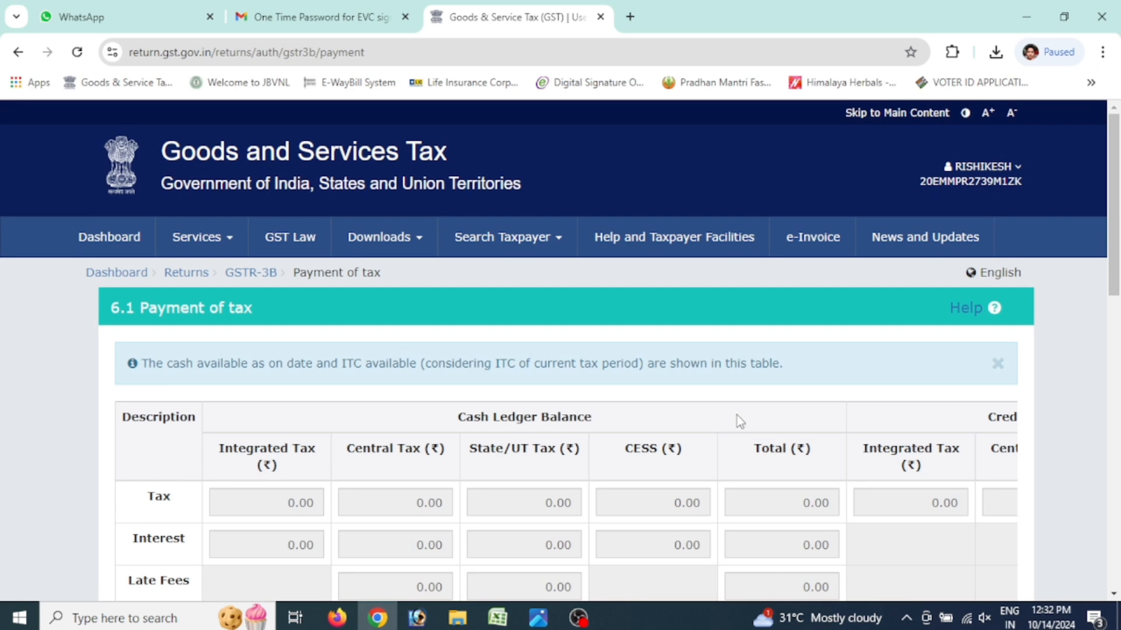
pyautogui.scroll(-10, 737, 414)
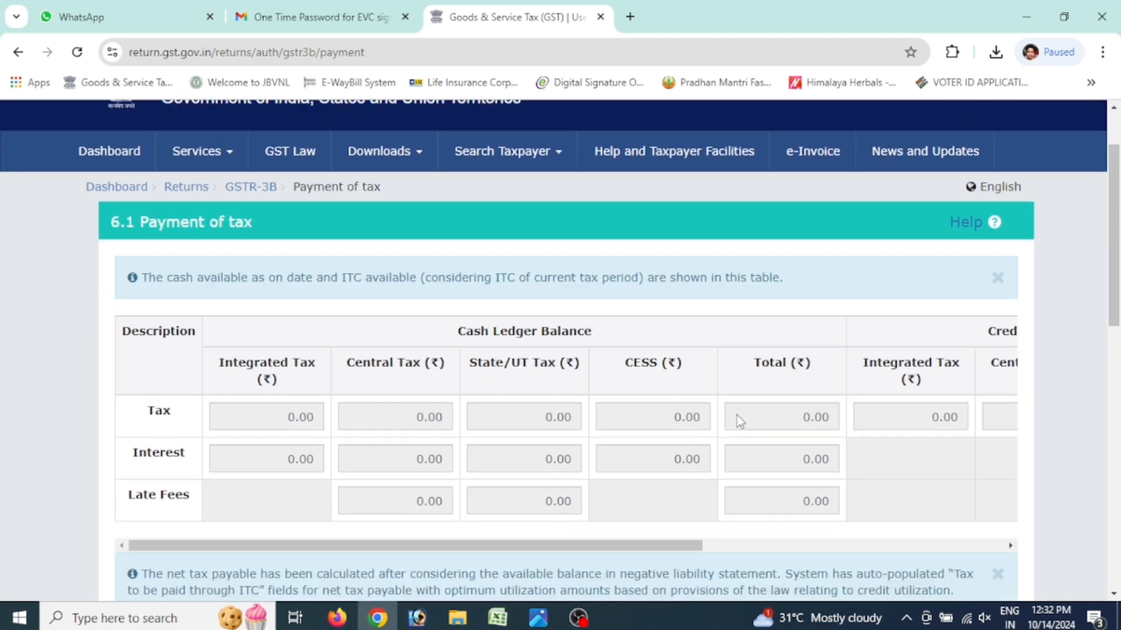
pyautogui.scroll(-3, 737, 415)
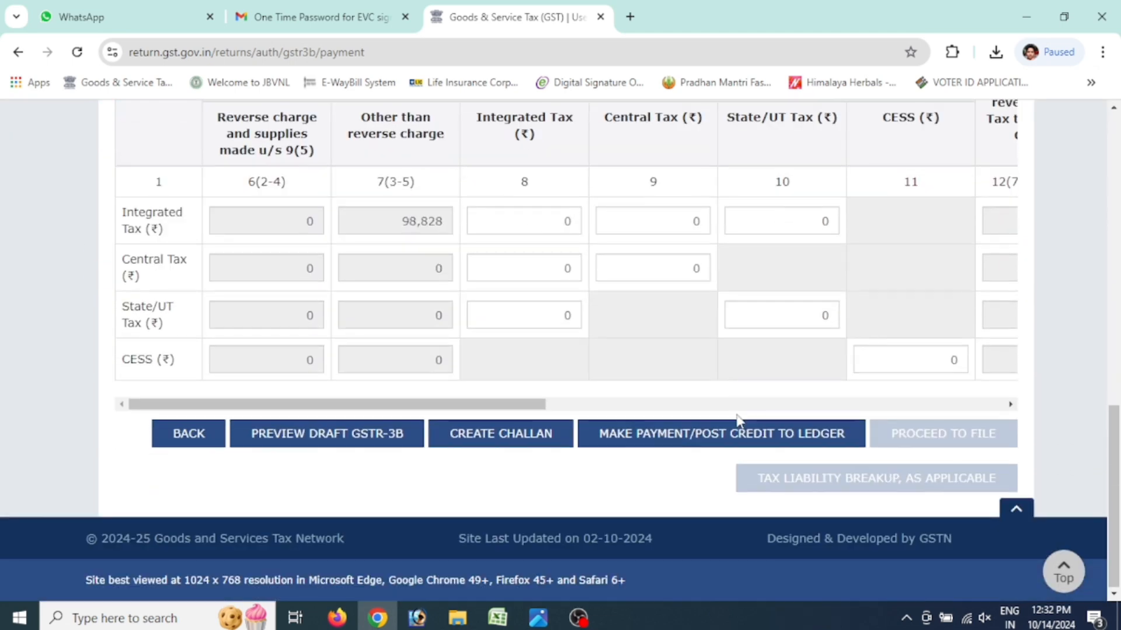
pyautogui.moveTo(544, 404); pyautogui.dragTo(997, 407)
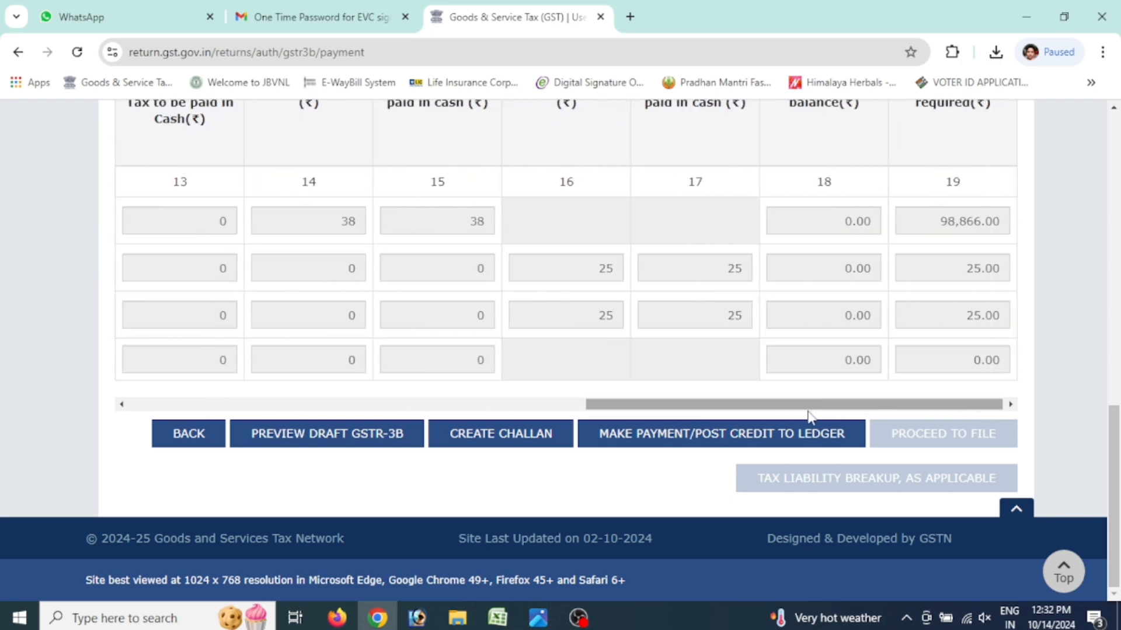
pyautogui.click(790, 441)
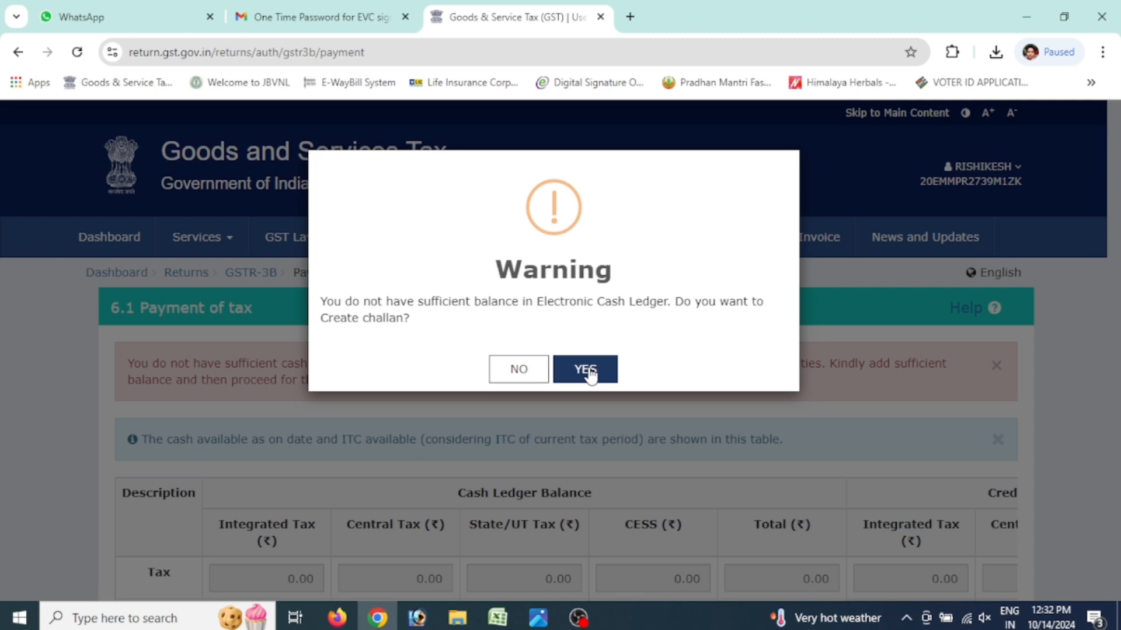
# Agree to create a challan for the shortfall and generate it with E-Payment mode
pyautogui.click(586, 372)
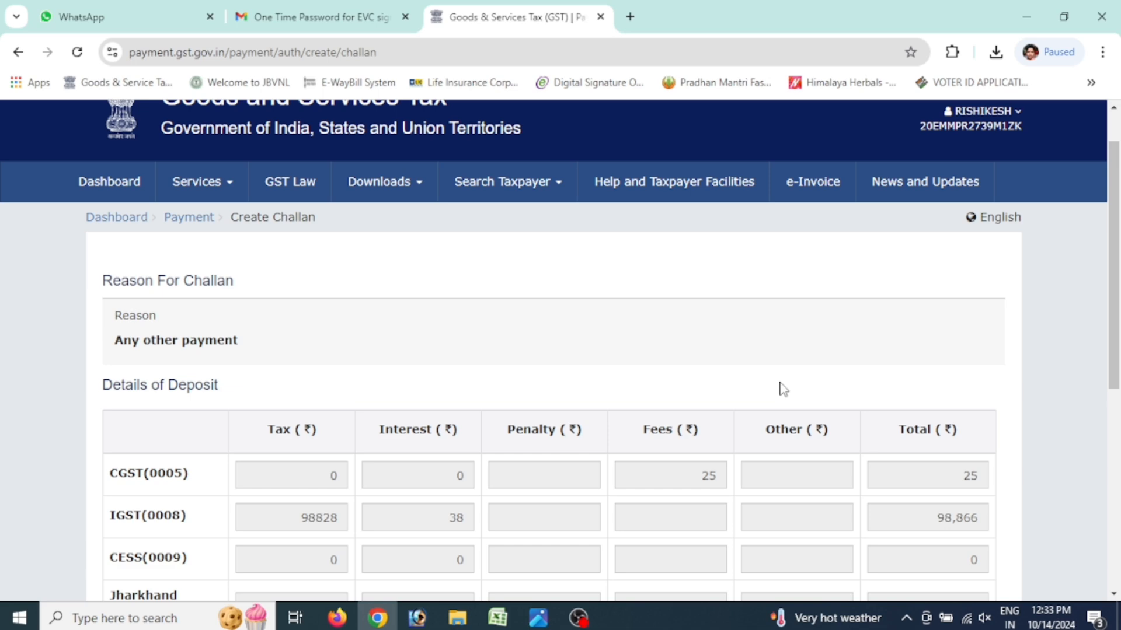
pyautogui.scroll(-5, 761, 404)
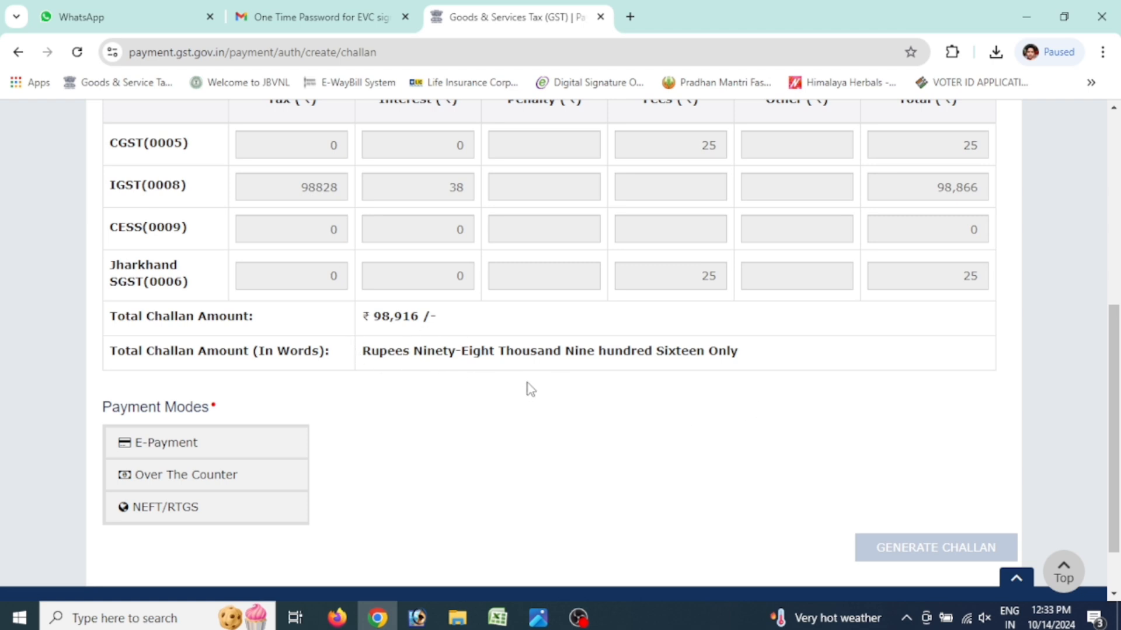
pyautogui.click(209, 448)
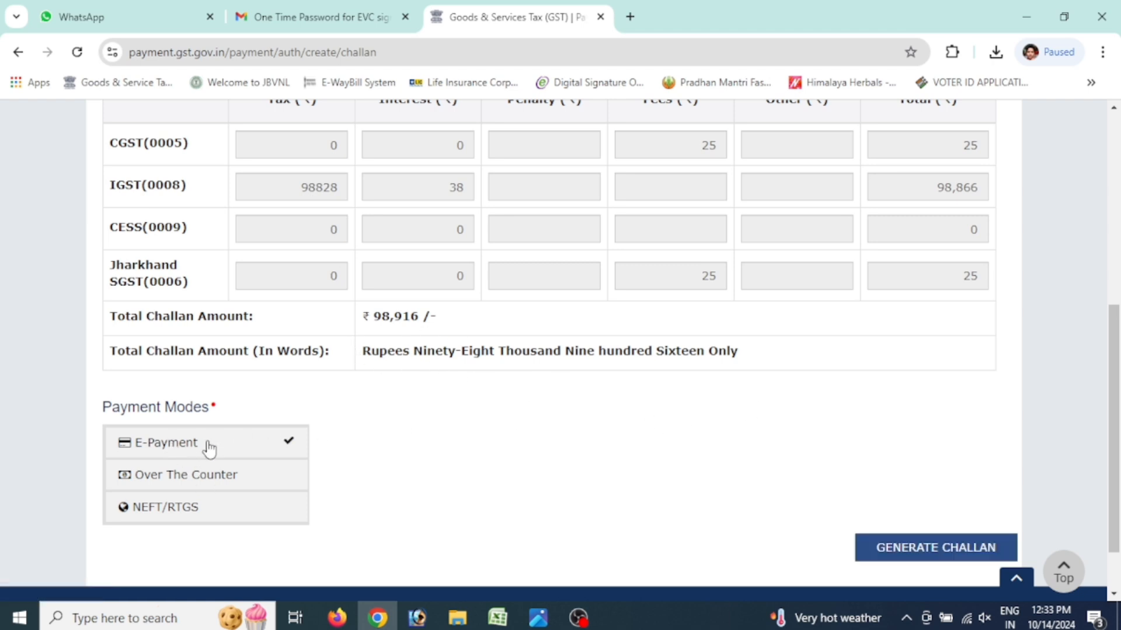
pyautogui.click(881, 554)
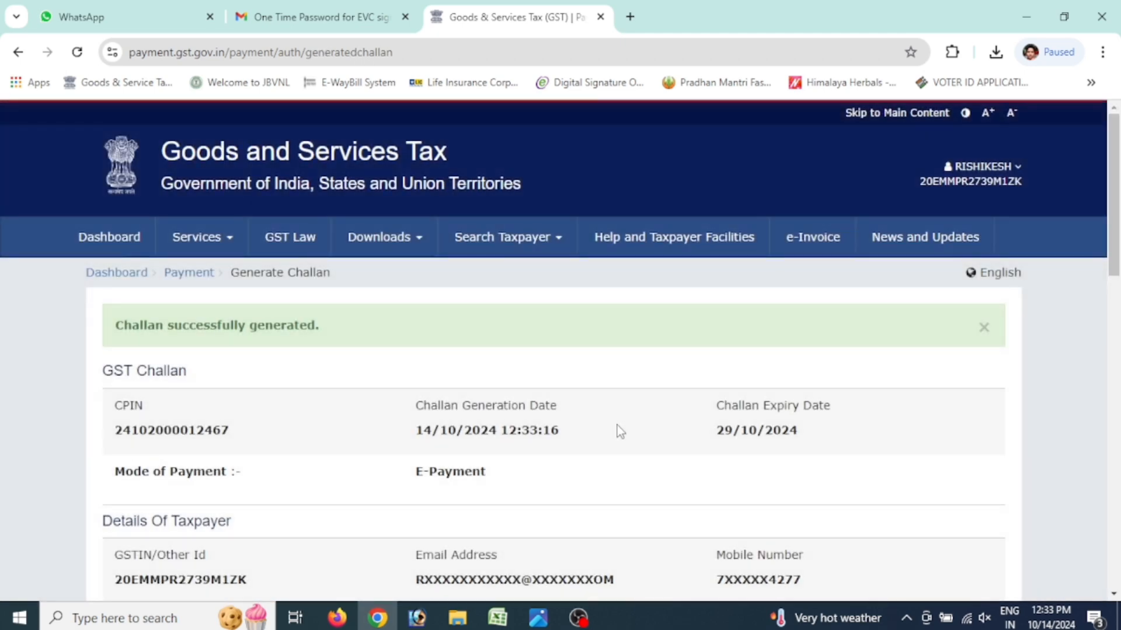
# Pay the ₹98,916 challan via State Bank of India net banking after accepting the terms
pyautogui.scroll(-10, 623, 422)
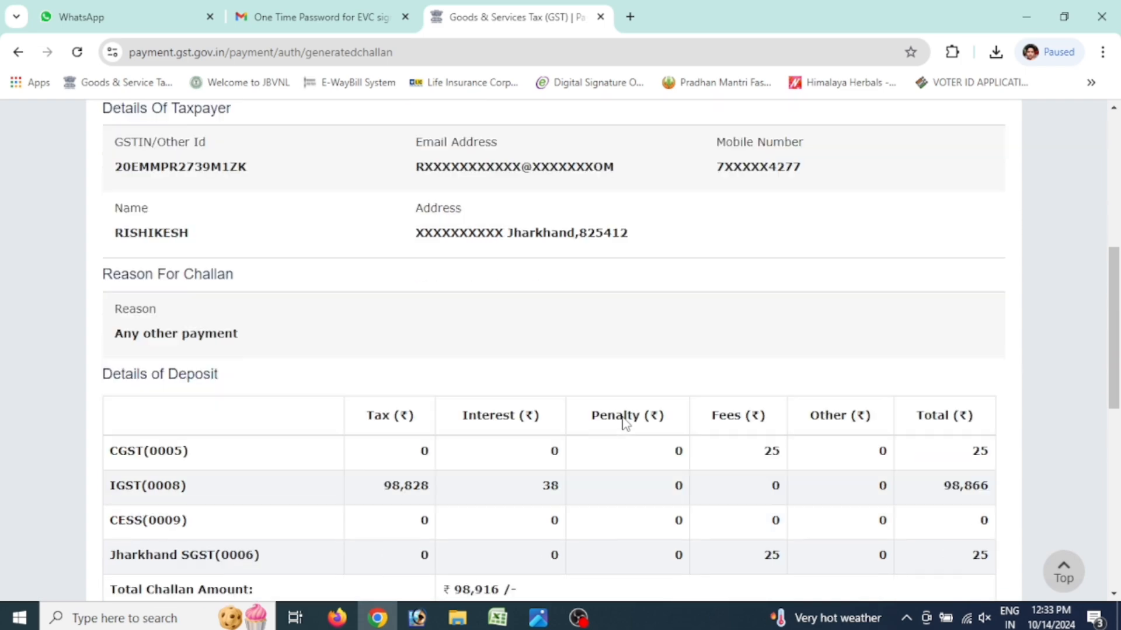
pyautogui.scroll(-1, 623, 423)
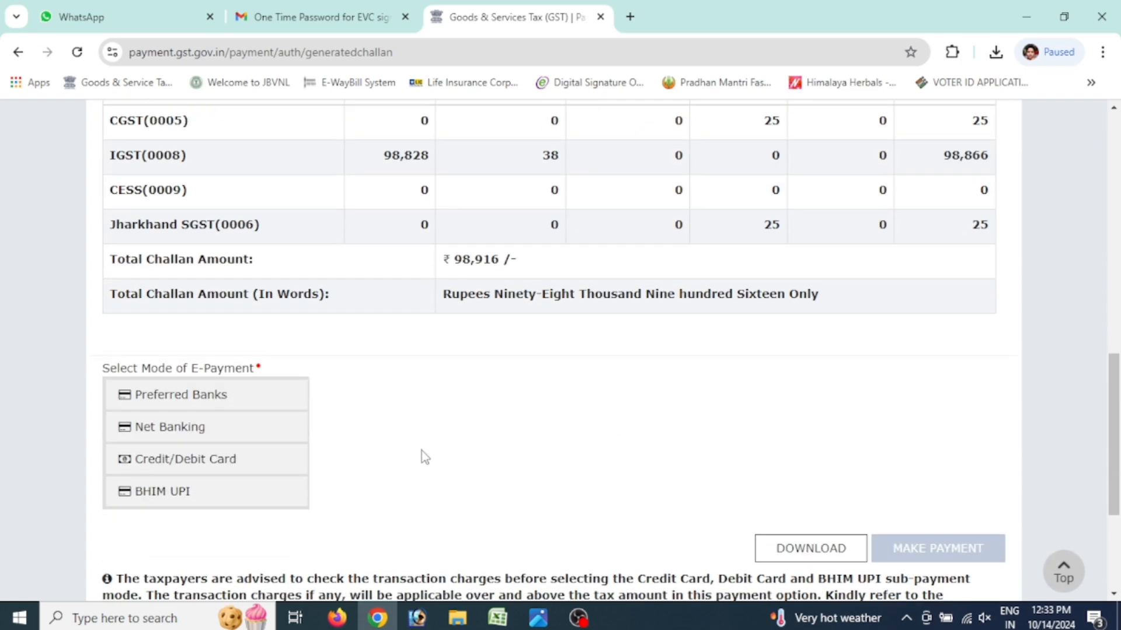
pyautogui.click(255, 433)
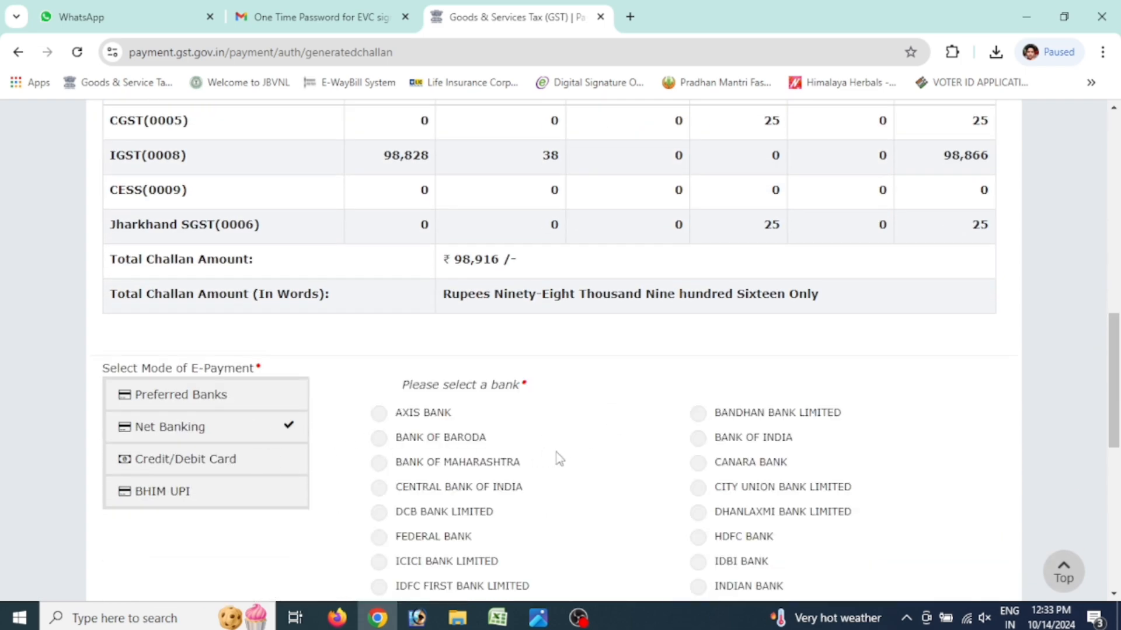
pyautogui.scroll(-3, 559, 459)
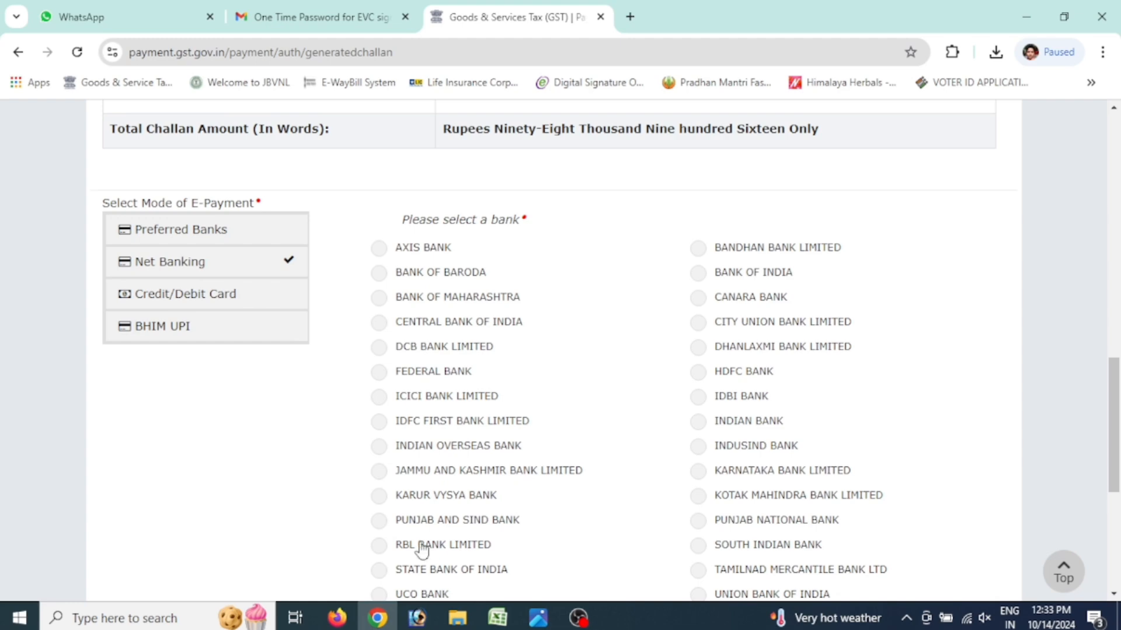
pyautogui.scroll(-3, 409, 531)
pyautogui.click(379, 408)
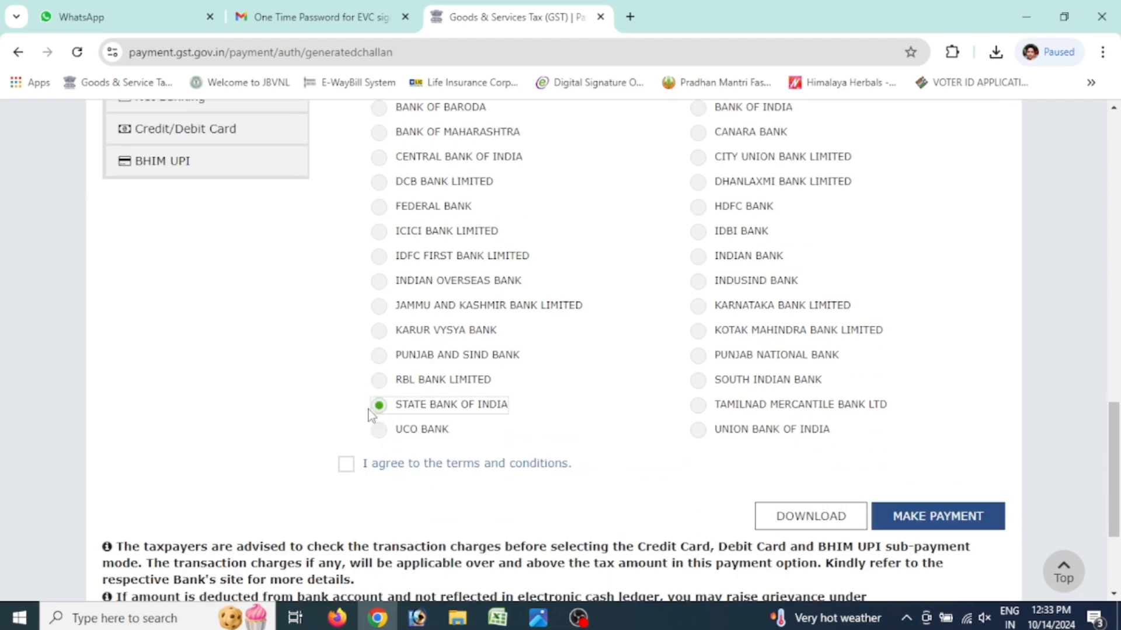
pyautogui.click(347, 466)
pyautogui.click(963, 517)
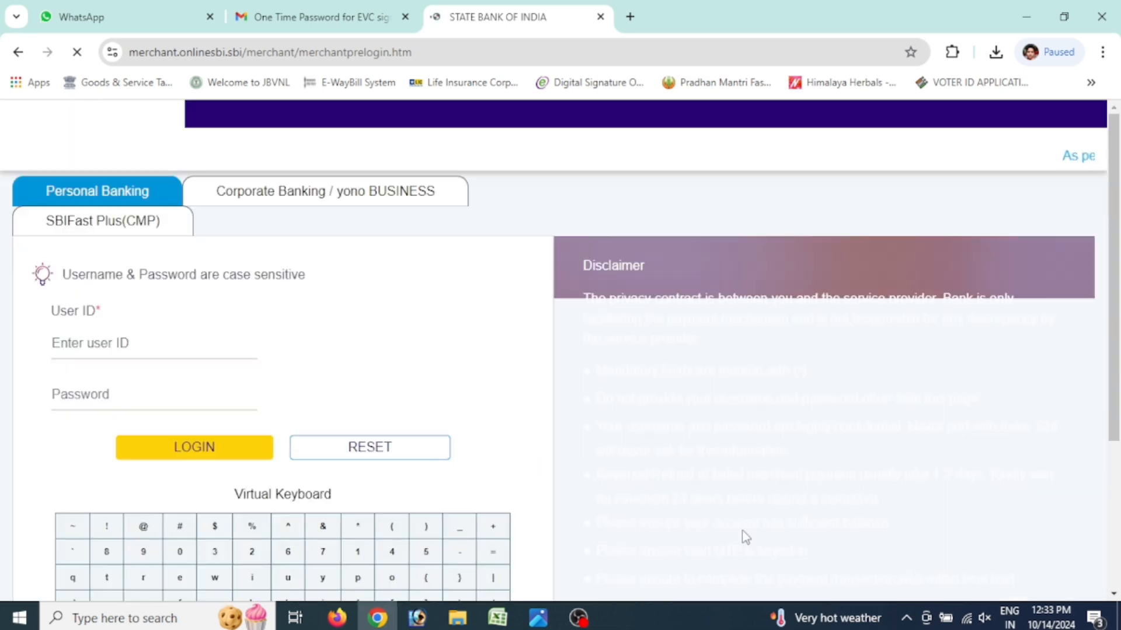
# Authorise the ₹98,916 challan payment in OnlineSBI and bring up its GST payment receipt
pyautogui.click(174, 341)
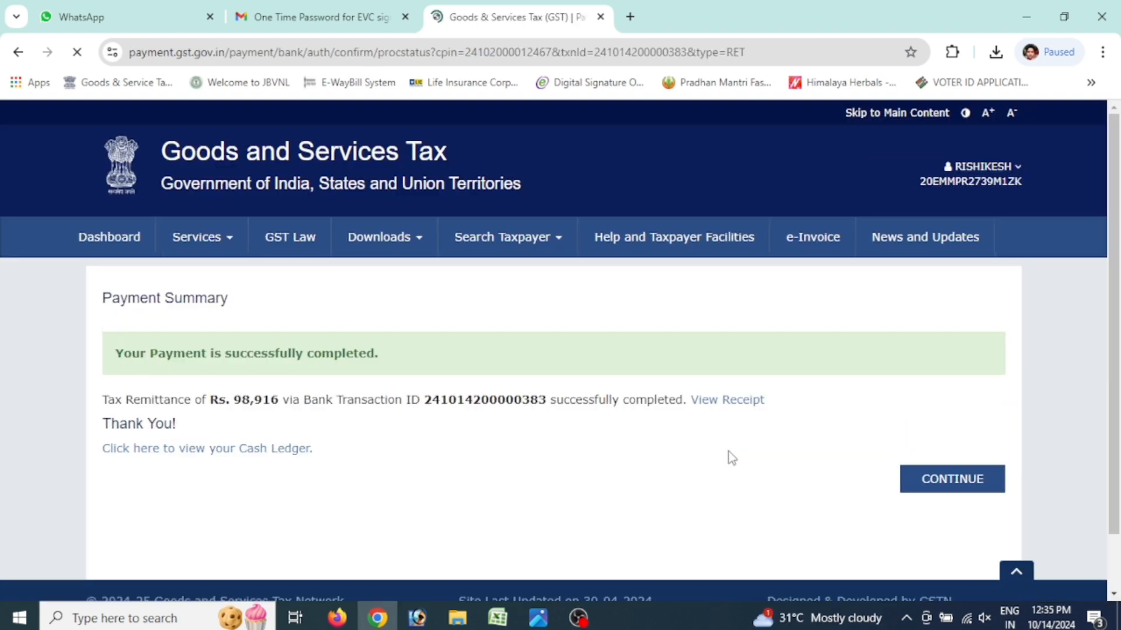
pyautogui.click(733, 402)
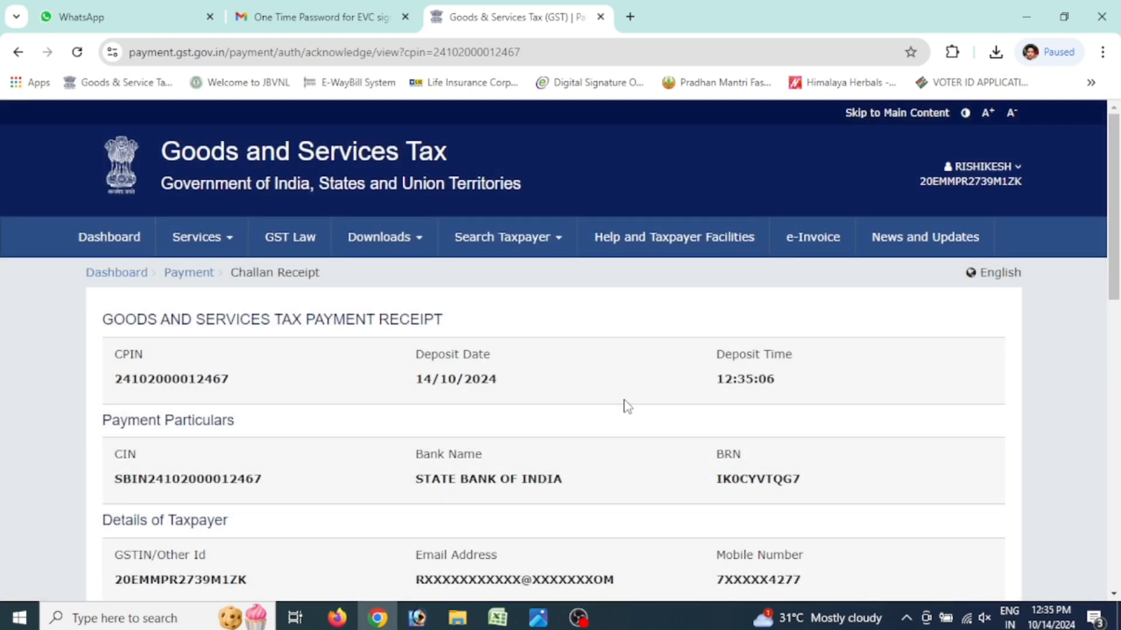
# Download the challan receipt as GST-Challan Receipt.pdf and head back to Payments
pyautogui.scroll(-10, 628, 407)
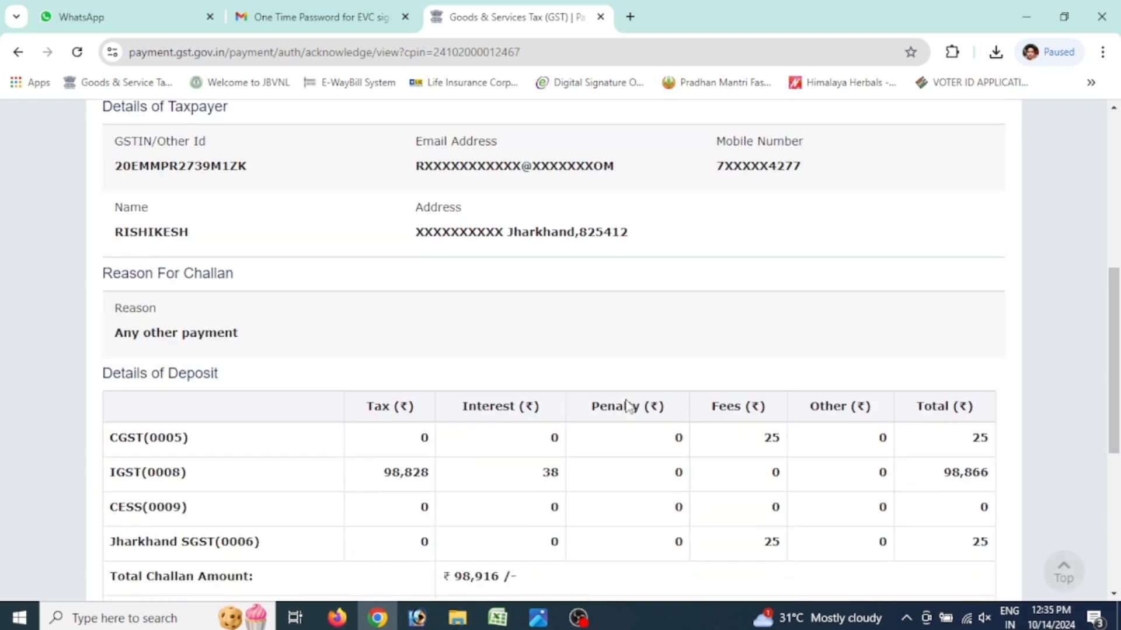
pyautogui.scroll(-2, 631, 407)
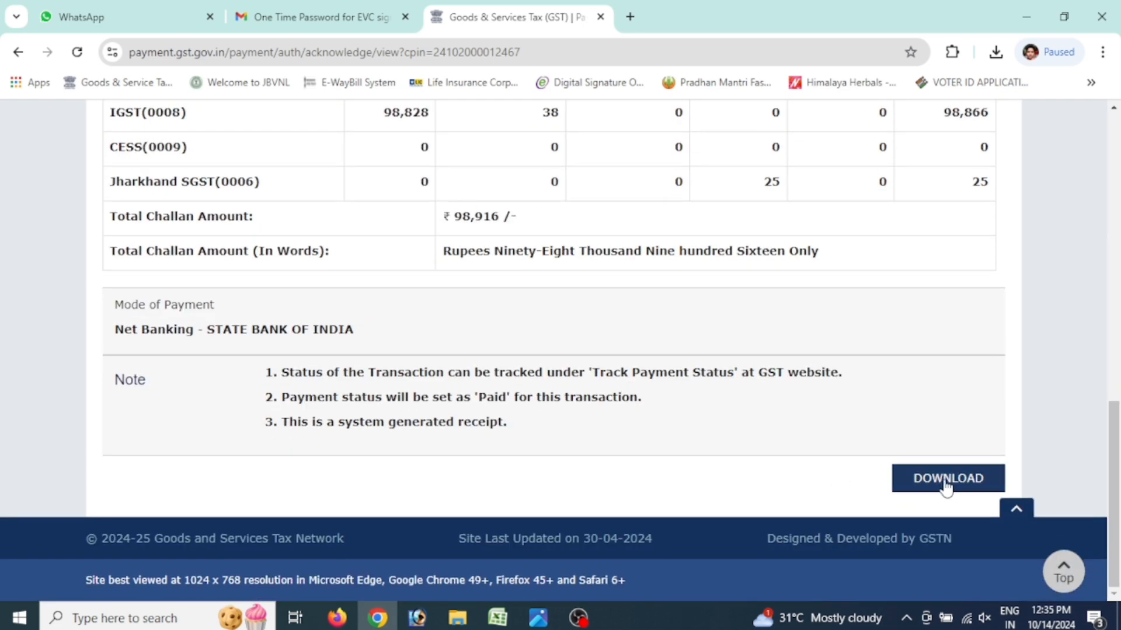
pyautogui.click(945, 480)
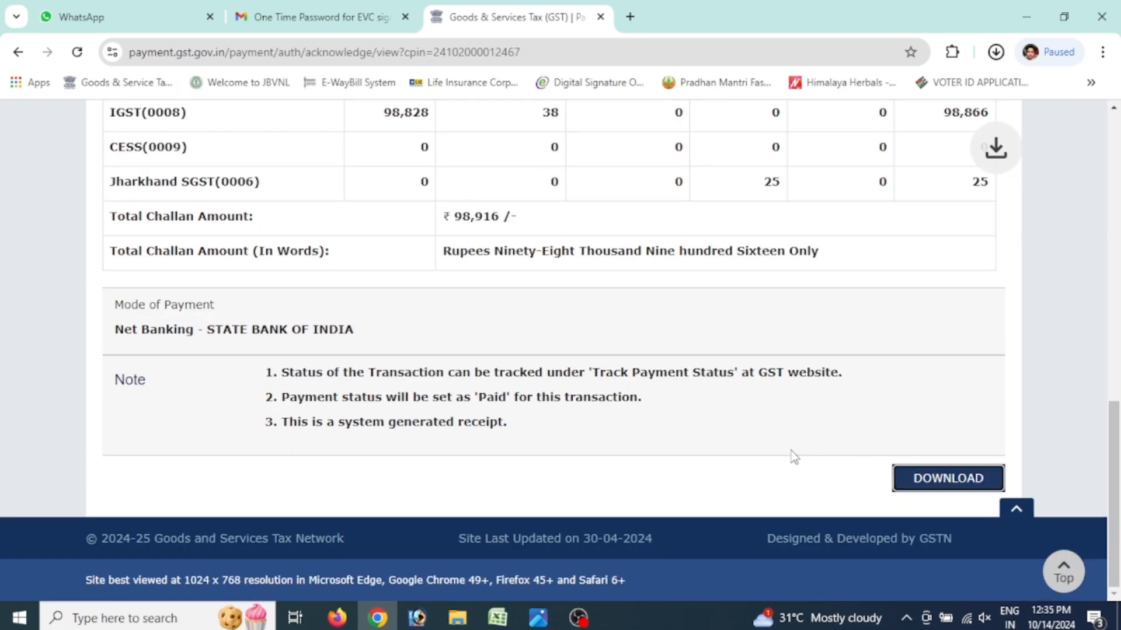
pyautogui.scroll(12, 668, 426)
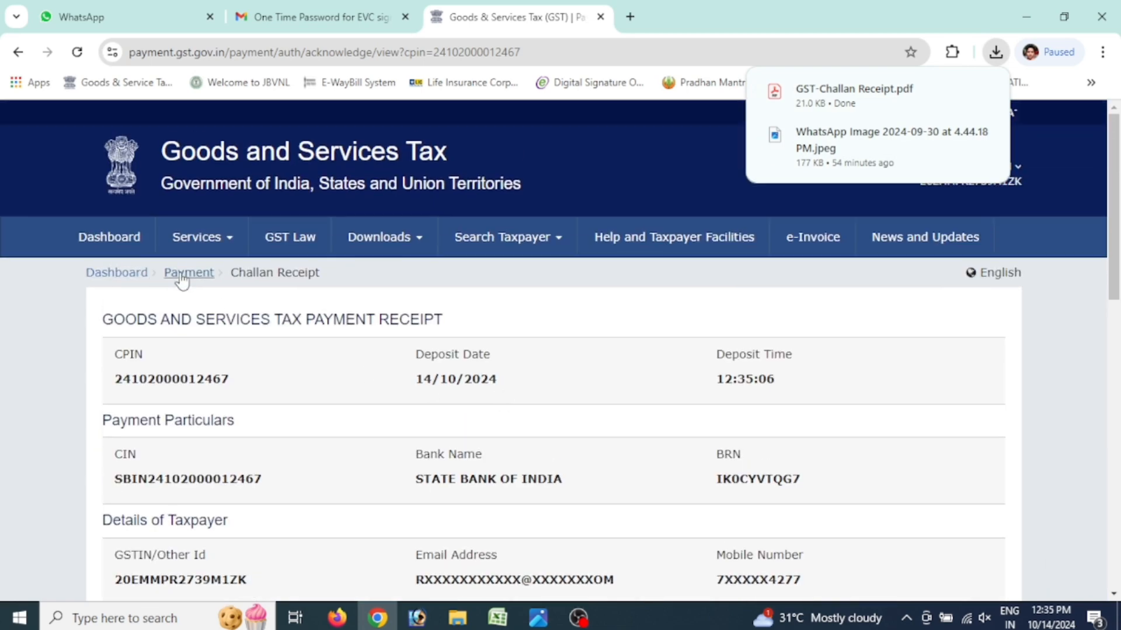
pyautogui.click(189, 273)
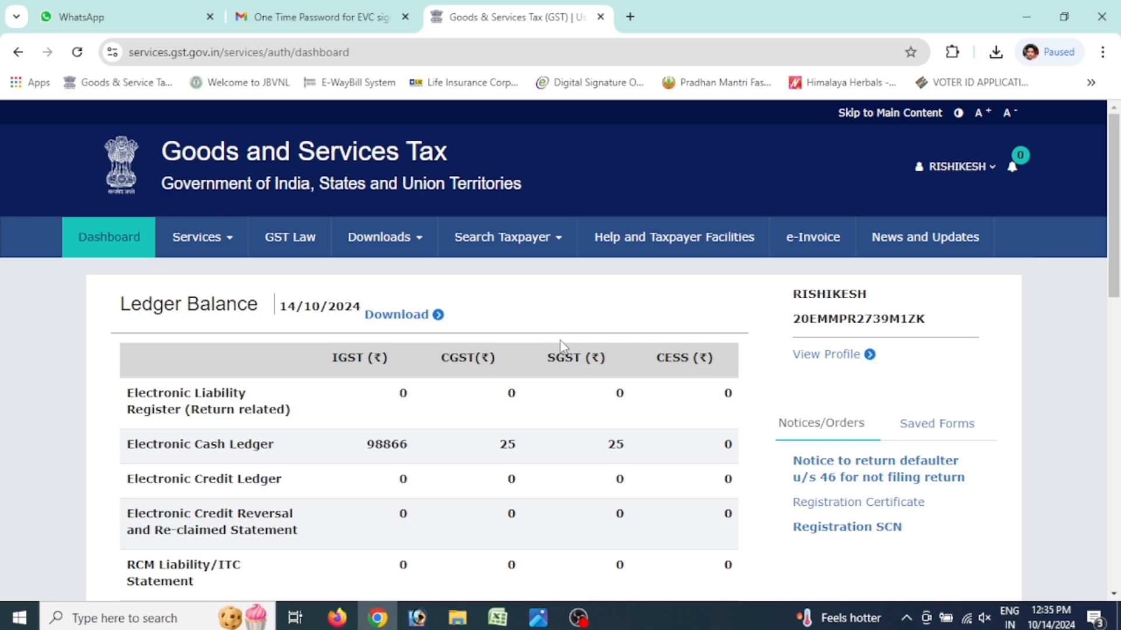
# Go from the dashboard to the File Returns page, which defaults to 2024-25, October
pyautogui.scroll(-2, 561, 346)
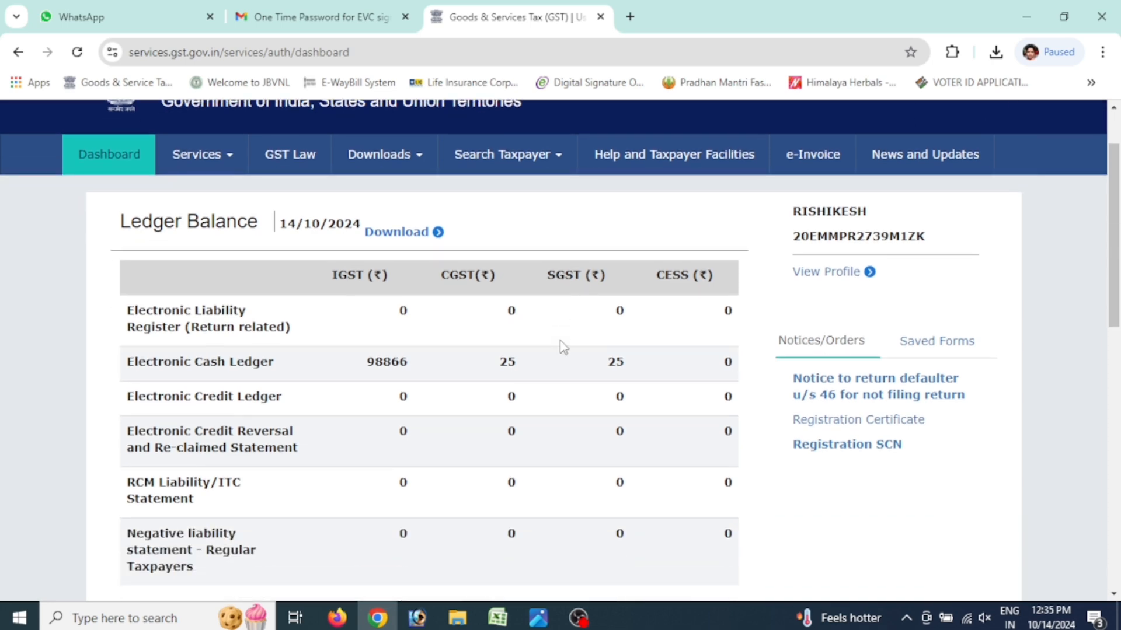
pyautogui.scroll(-5, 560, 349)
pyautogui.scroll(2, 414, 260)
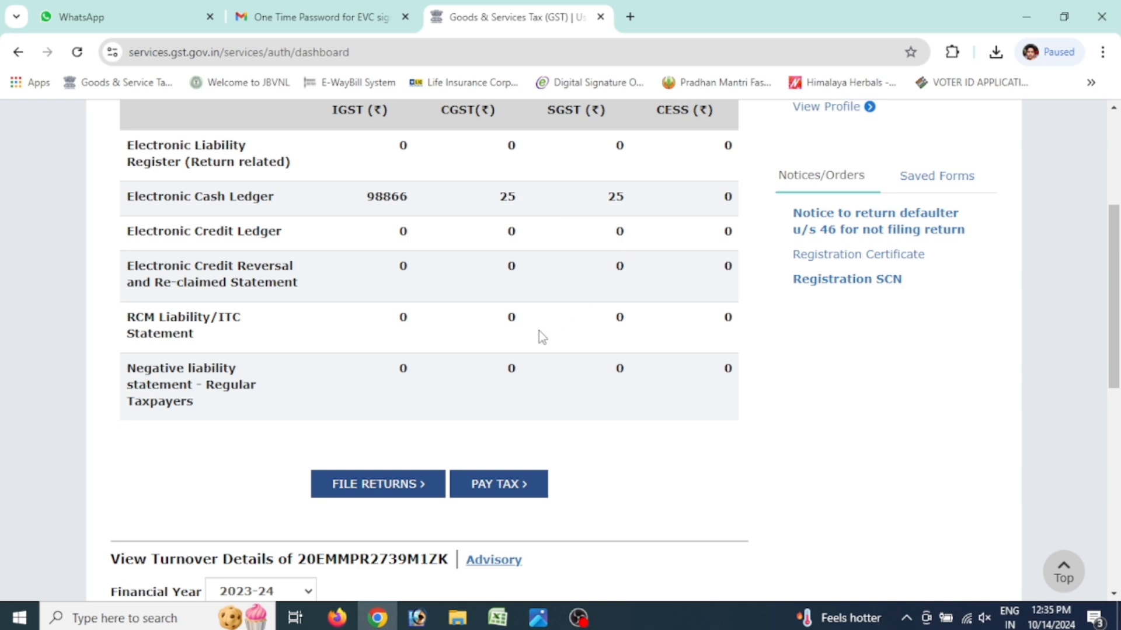
pyautogui.click(380, 485)
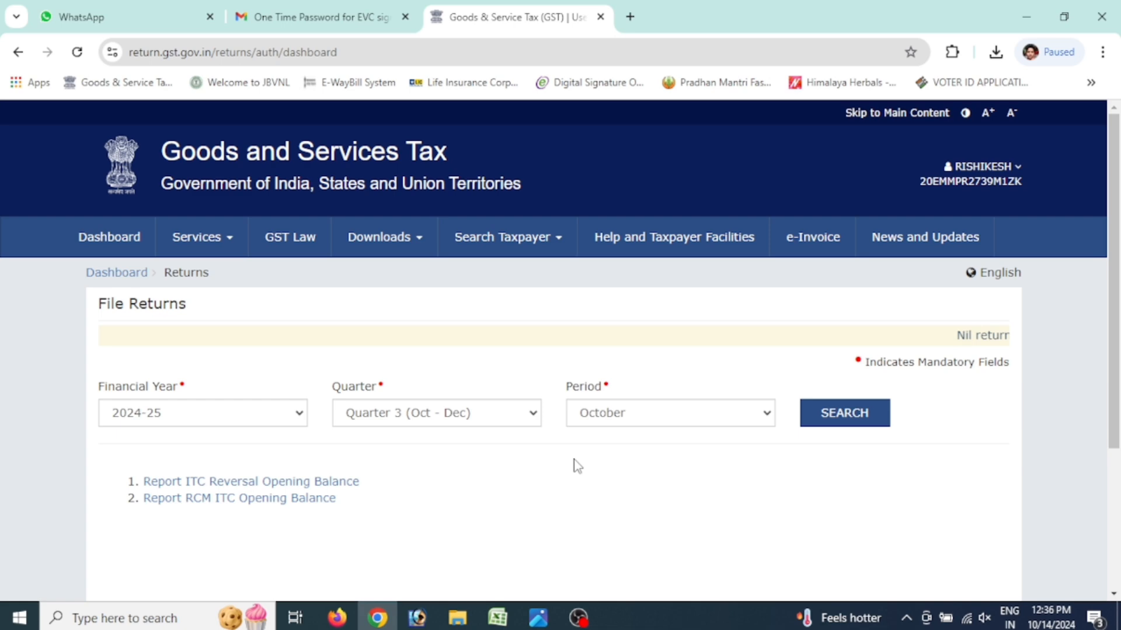
# Search the 2024-25 Quarter 2 (Jul - Sep), September returns and bring up GSTR-3B
pyautogui.click(616, 419)
pyautogui.click(520, 419)
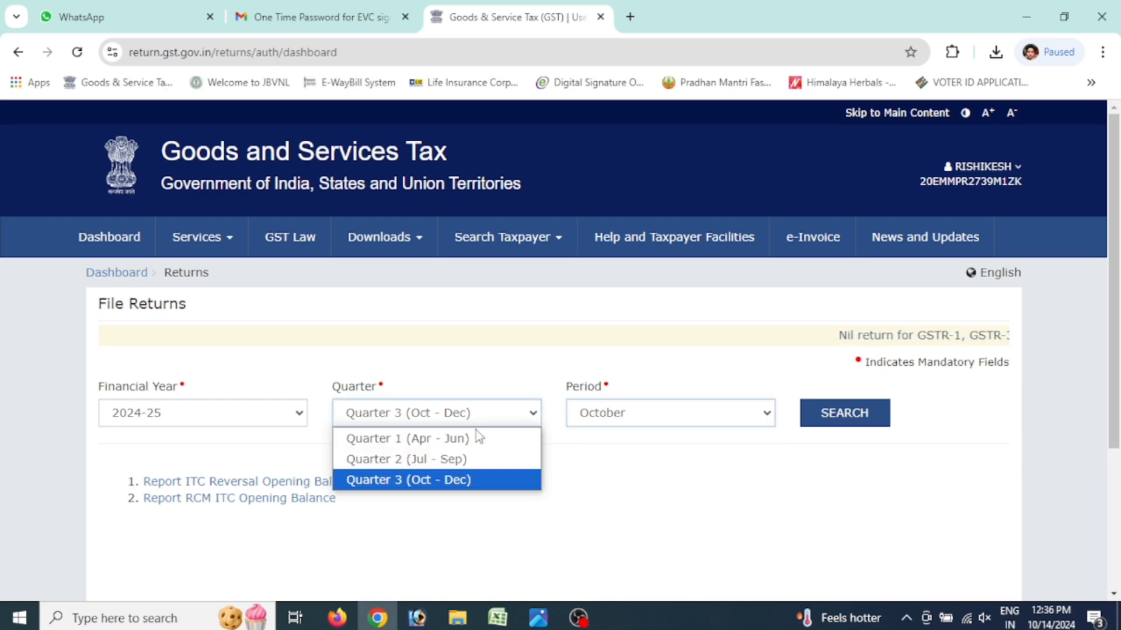
pyautogui.click(470, 460)
pyautogui.click(837, 420)
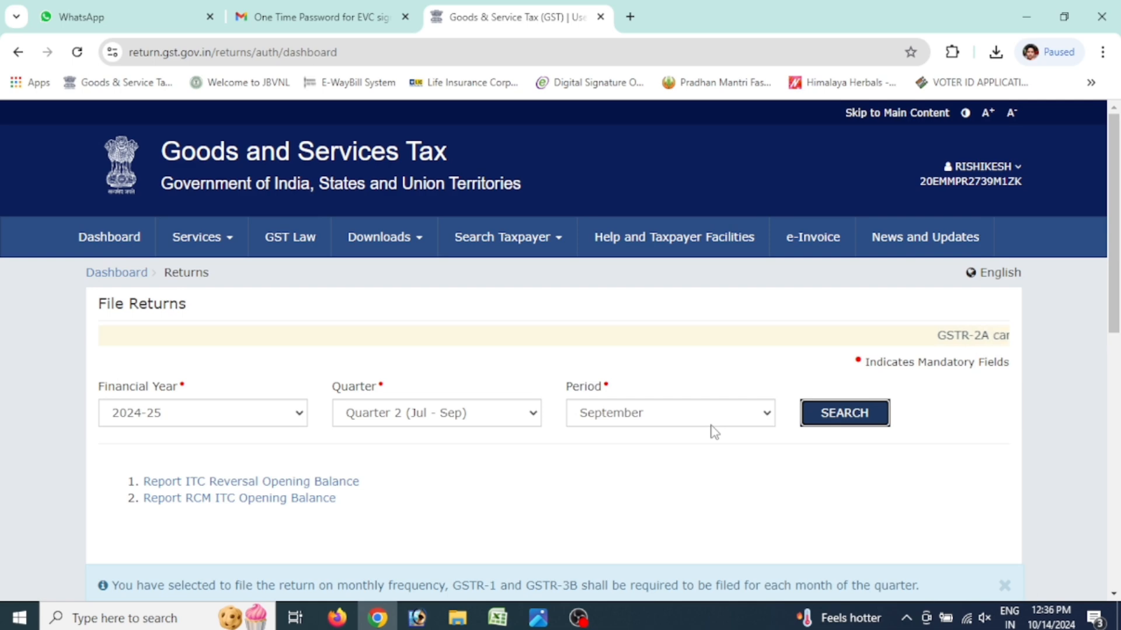
pyautogui.scroll(-1, 547, 402)
pyautogui.scroll(-6, 547, 402)
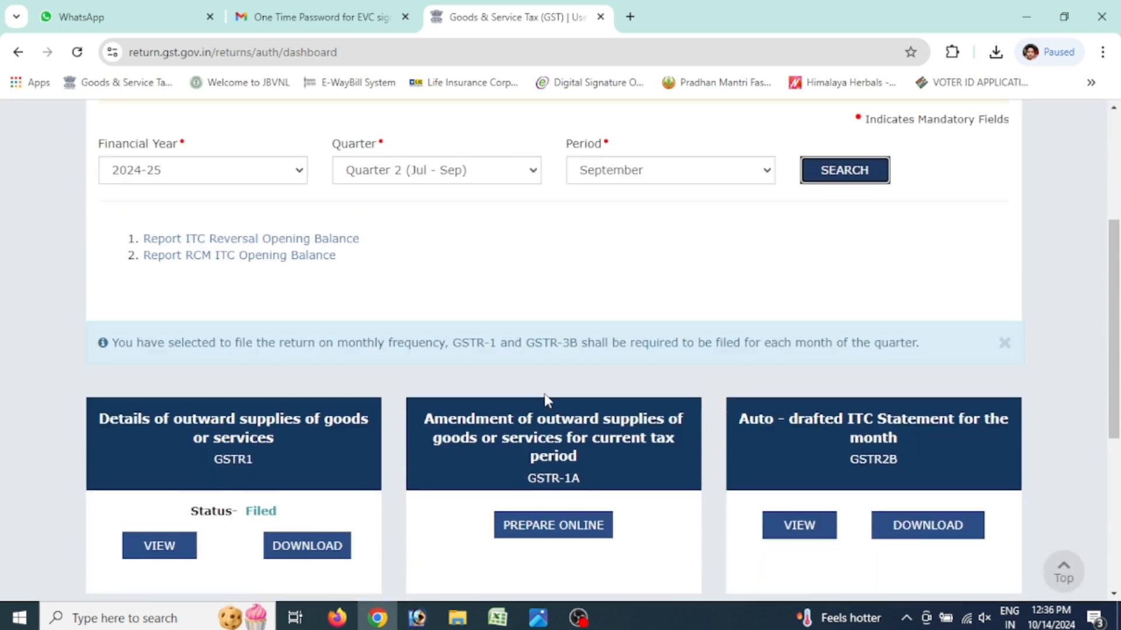
pyautogui.scroll(-3, 548, 400)
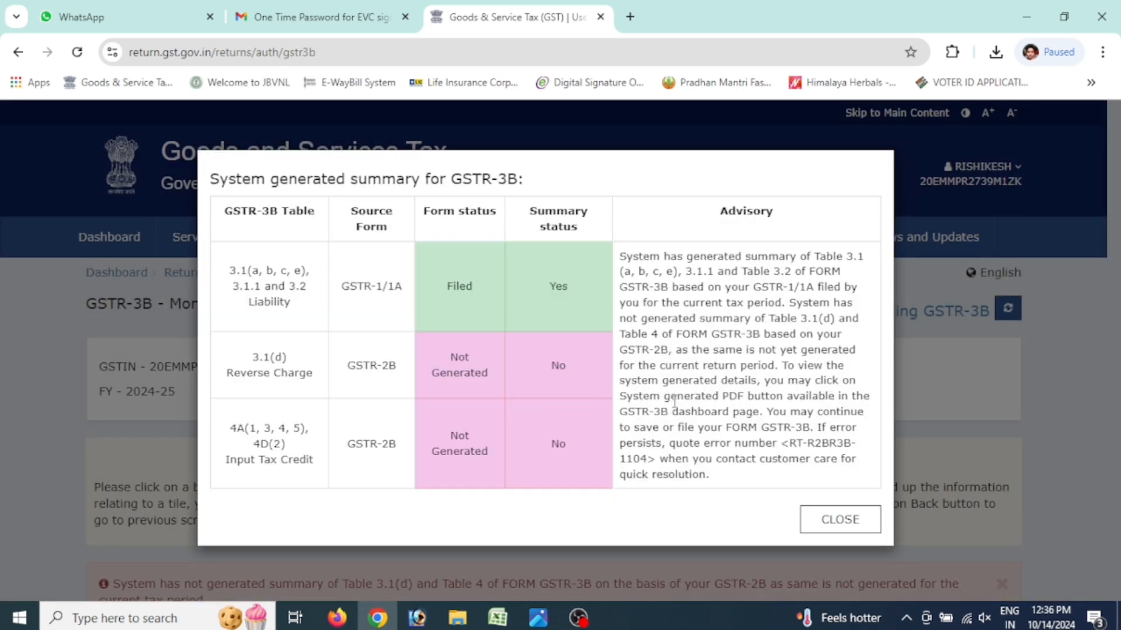
# Dismiss the GSTR-3B system-generated summary notice and proceed to the Payment of tax page
pyautogui.click(839, 517)
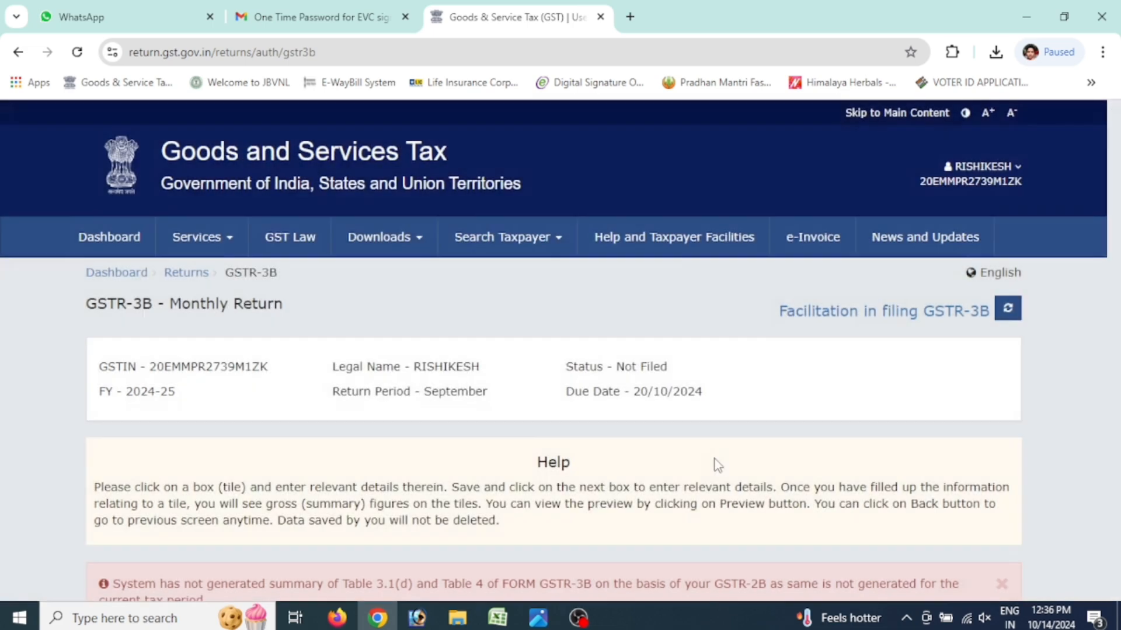
pyautogui.scroll(-2, 712, 461)
pyautogui.scroll(-10, 713, 461)
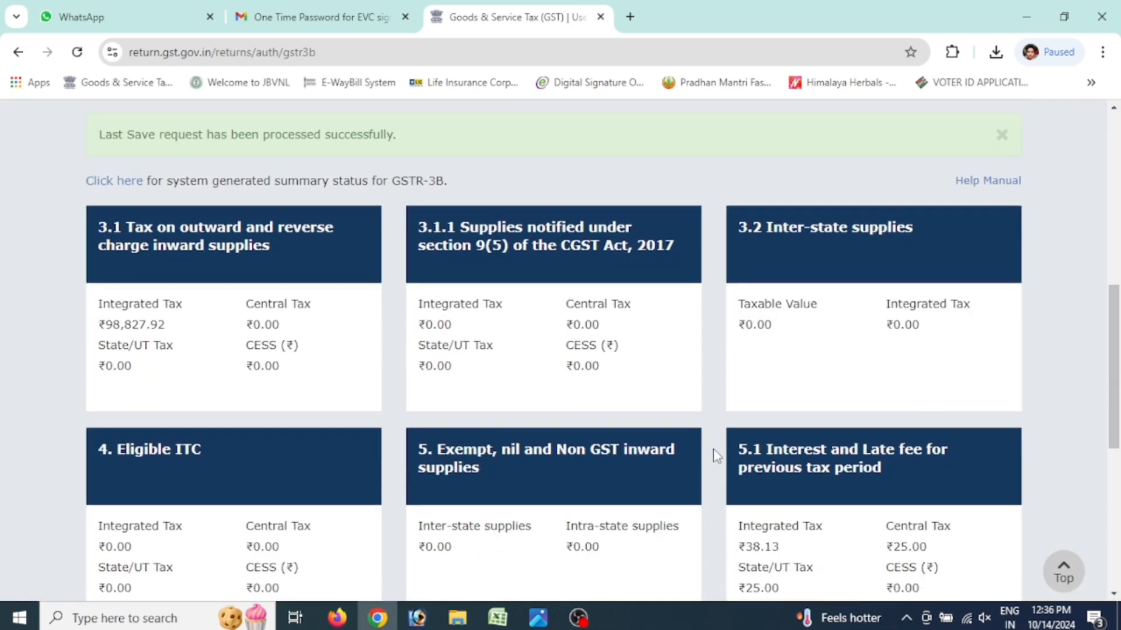
pyautogui.scroll(3, 713, 452)
pyautogui.scroll(-6, 716, 454)
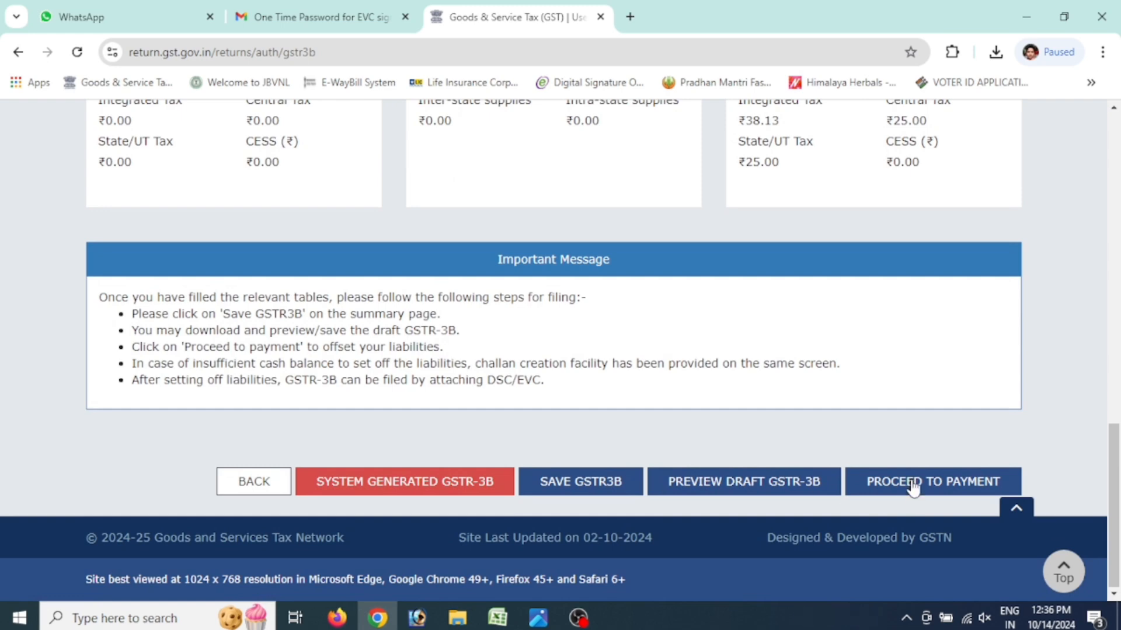
pyautogui.click(913, 488)
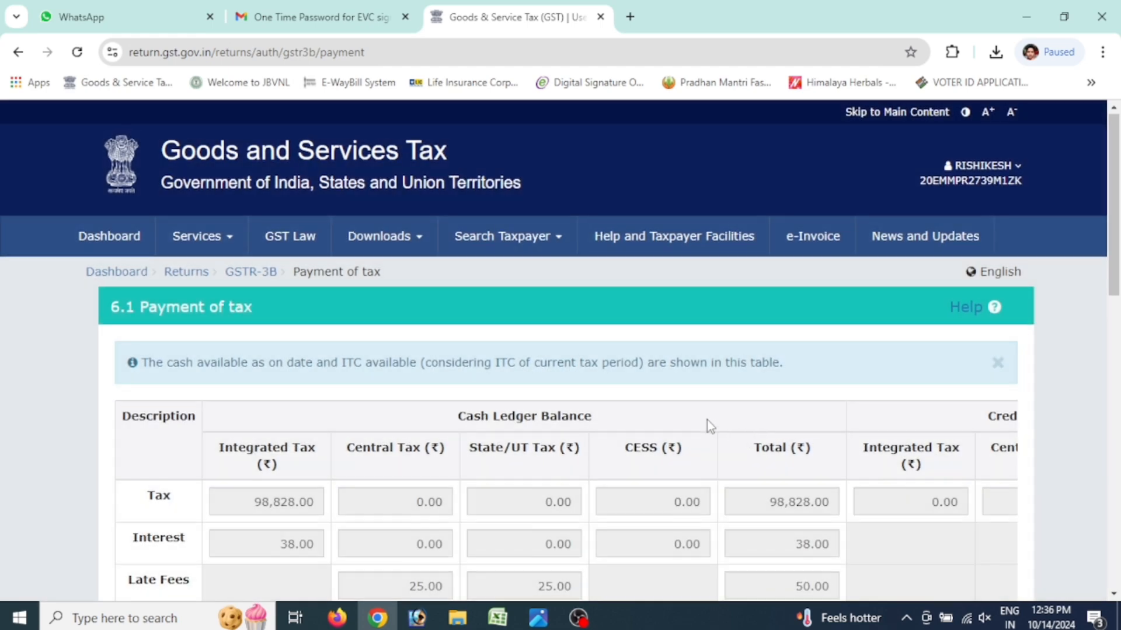
# Offset the September GSTR-3B liability from the cash ledger, confirm it, and proceed to filing
pyautogui.scroll(-10, 706, 419)
pyautogui.scroll(-2, 708, 419)
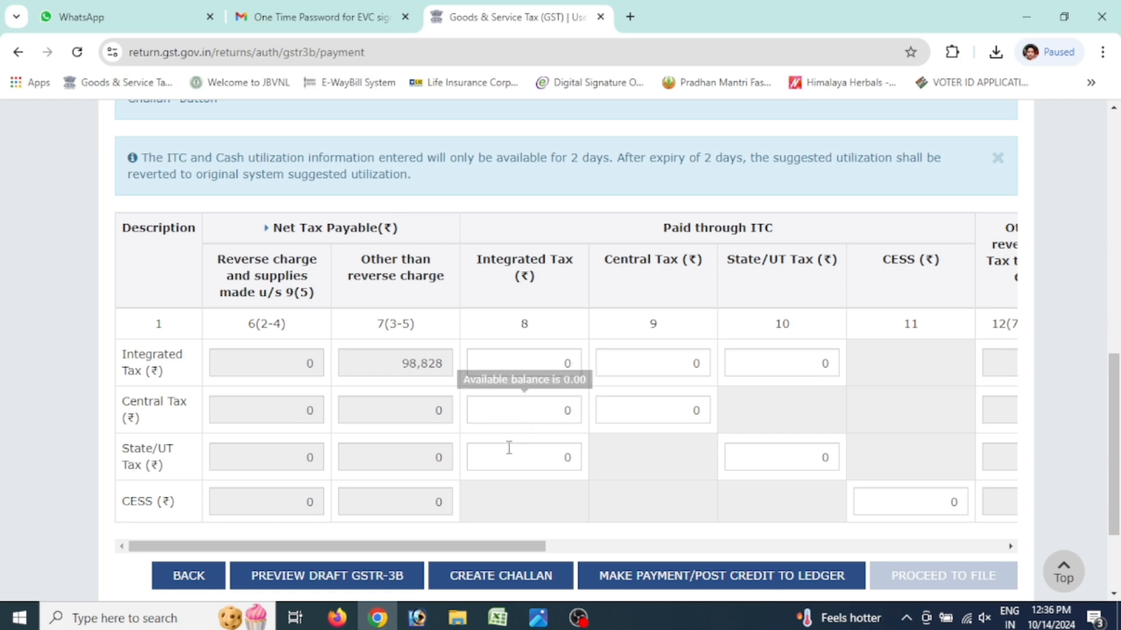
pyautogui.moveTo(492, 546); pyautogui.dragTo(944, 551)
pyautogui.click(711, 579)
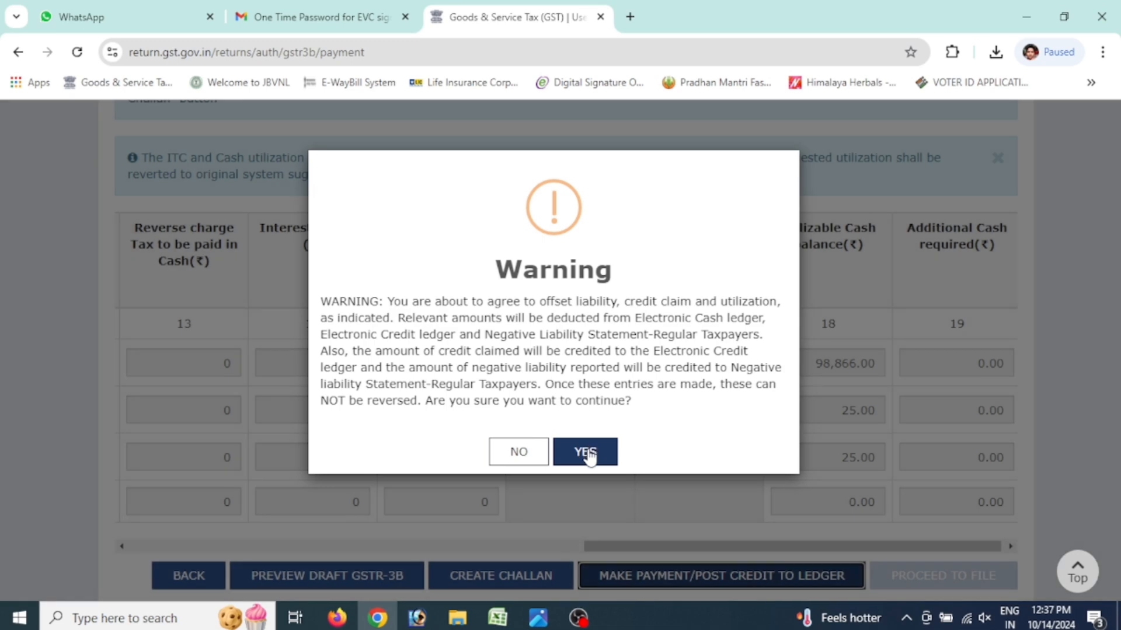
pyautogui.click(589, 453)
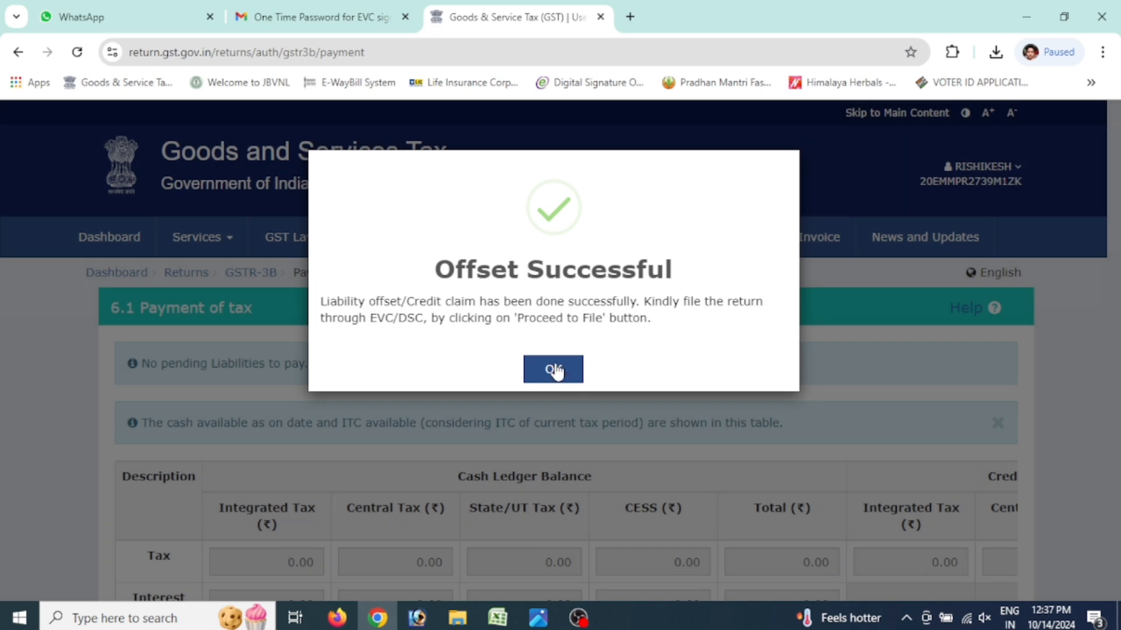
pyautogui.click(552, 371)
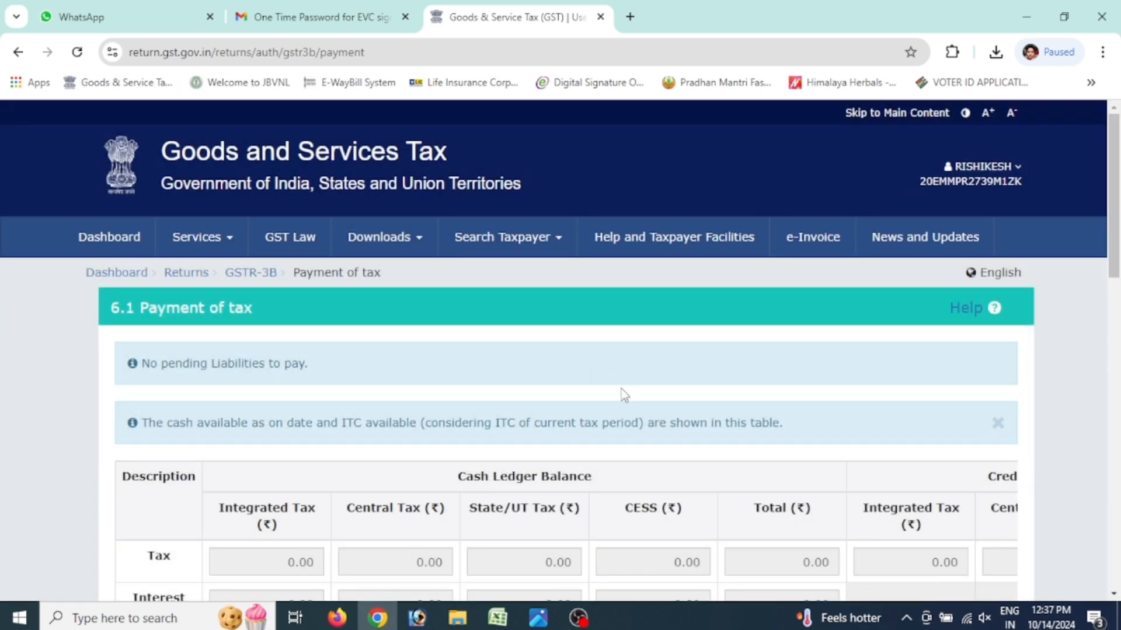
pyautogui.scroll(-10, 712, 407)
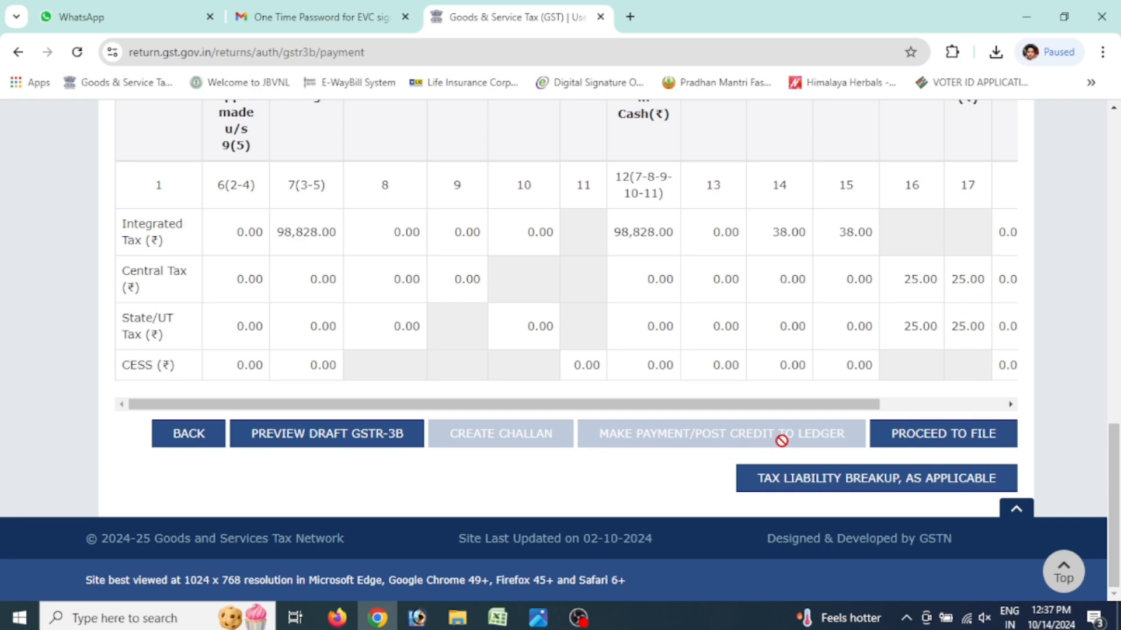
pyautogui.click(943, 435)
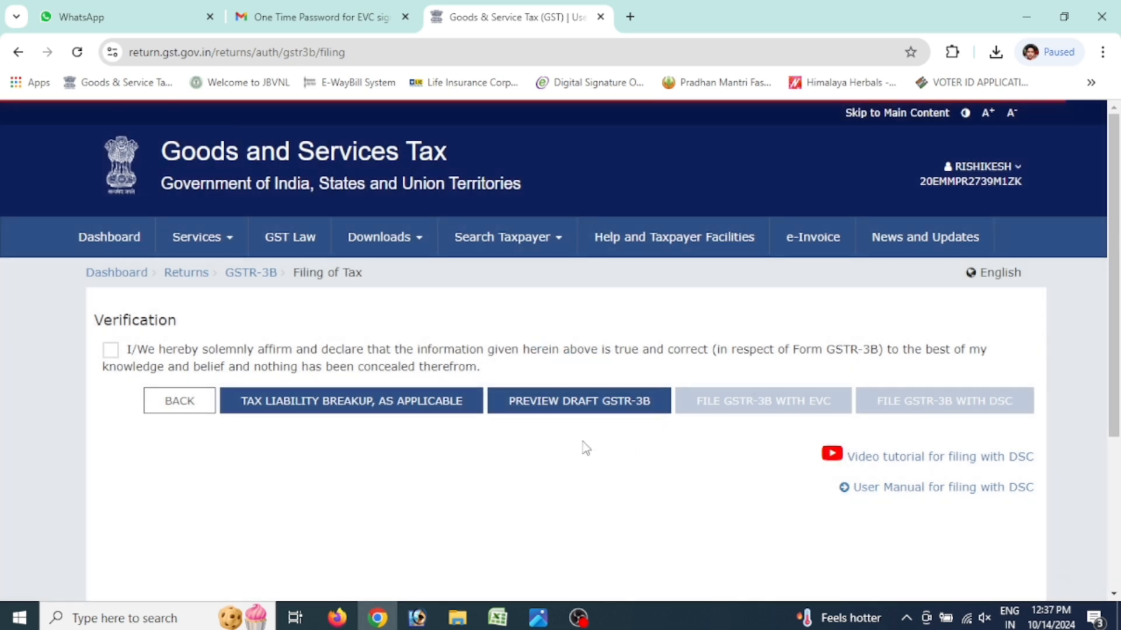
# Affirm the declaration, choose the taxpayer as authorised signatory, and file GSTR-3B with EVC
pyautogui.click(110, 352)
pyautogui.click(148, 413)
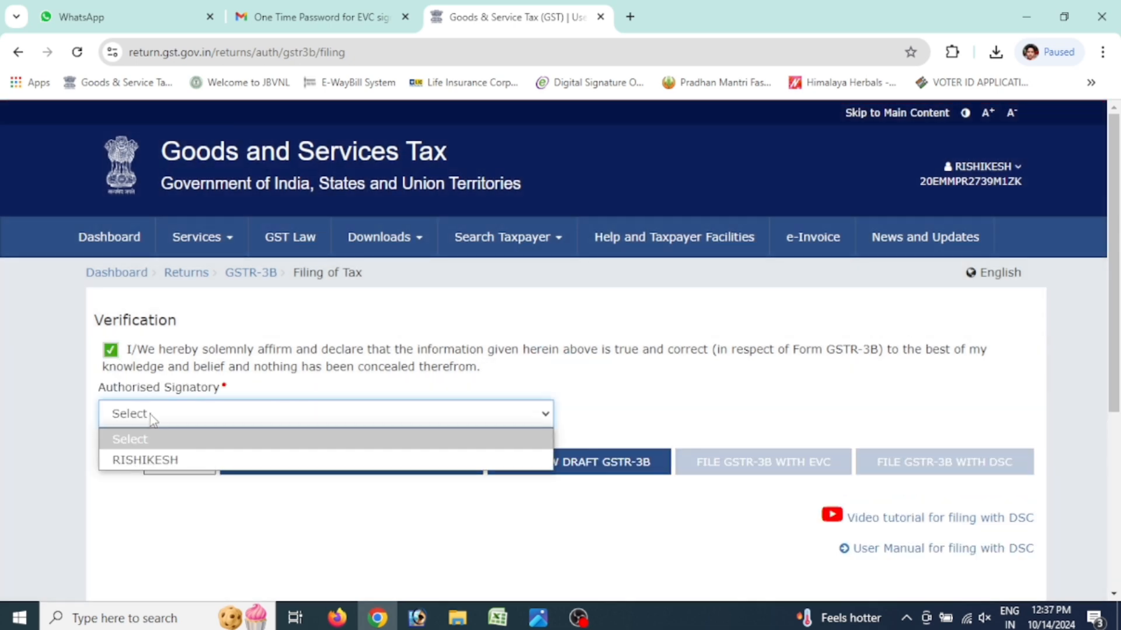
pyautogui.click(146, 461)
pyautogui.click(730, 469)
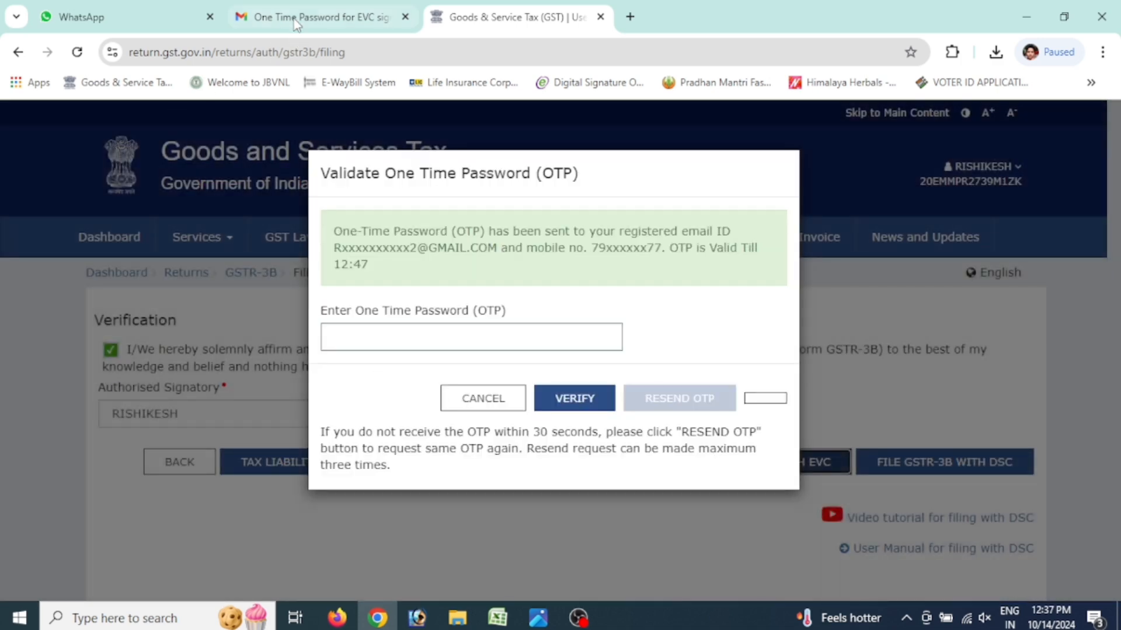
pyautogui.click(292, 15)
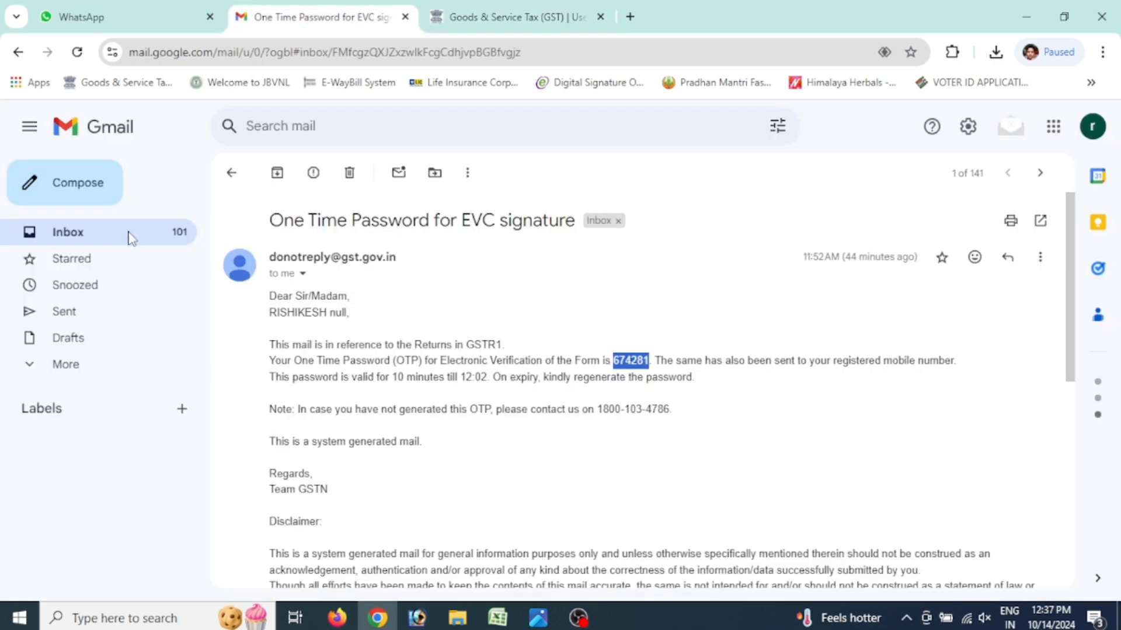
# Refresh the Gmail inbox, open the newest EVC one-time password email, and select its code
pyautogui.click(88, 240)
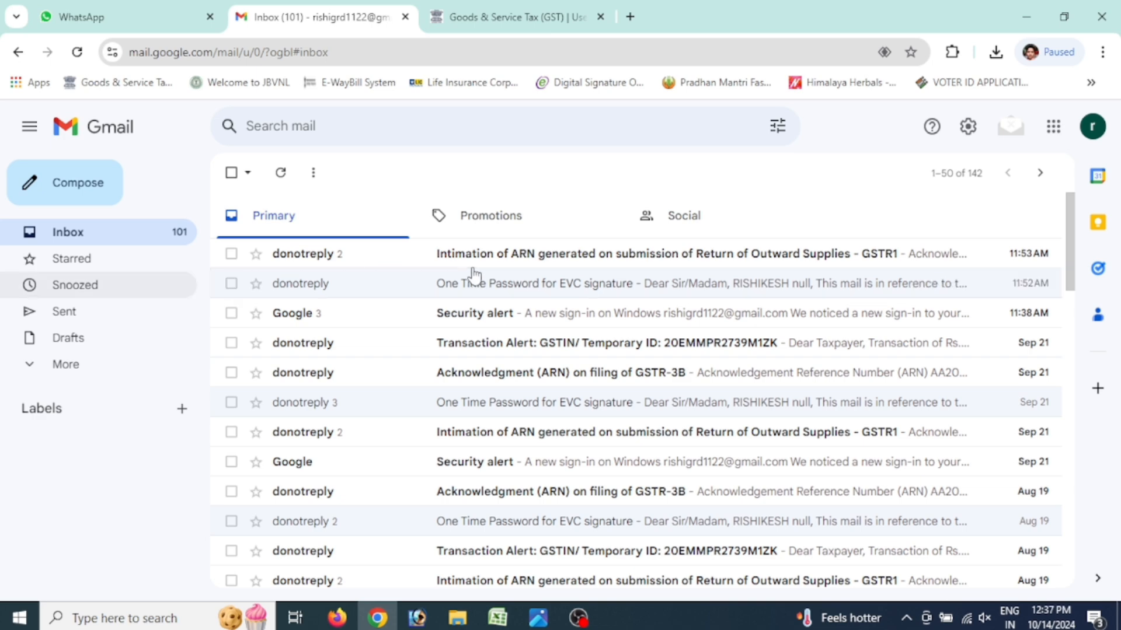
pyautogui.click(94, 233)
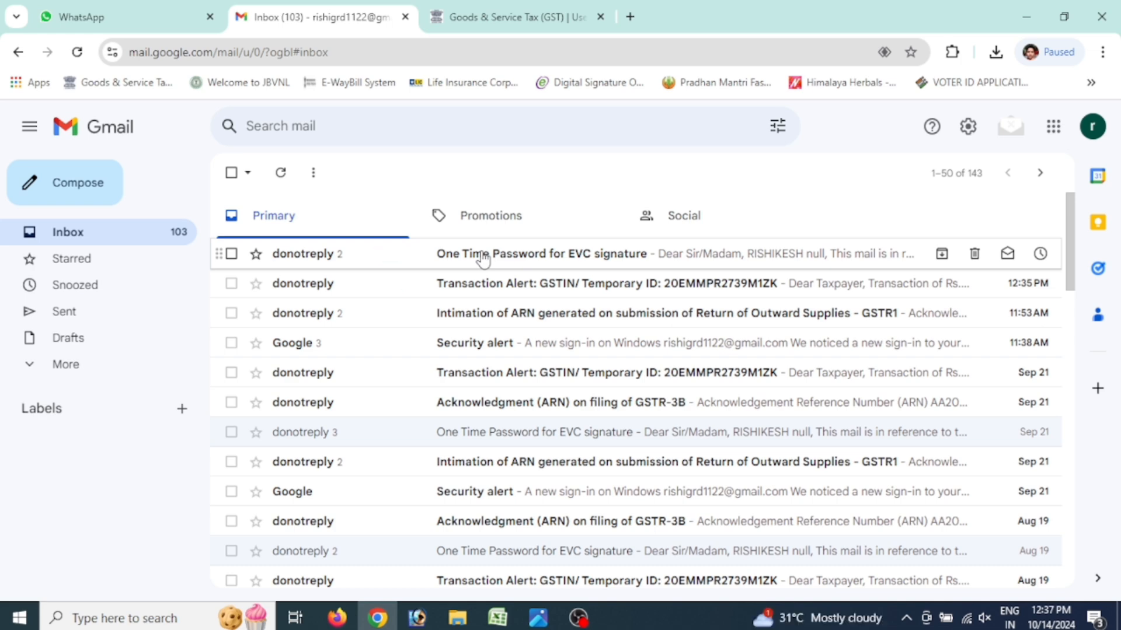
pyautogui.click(449, 256)
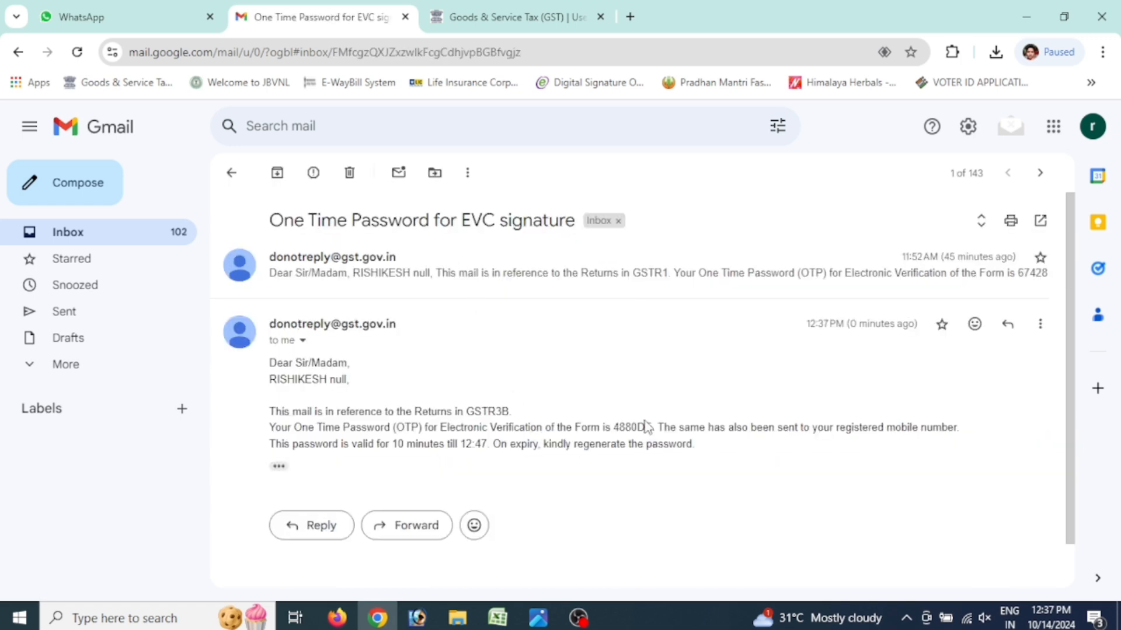
pyautogui.doubleClick(628, 425)
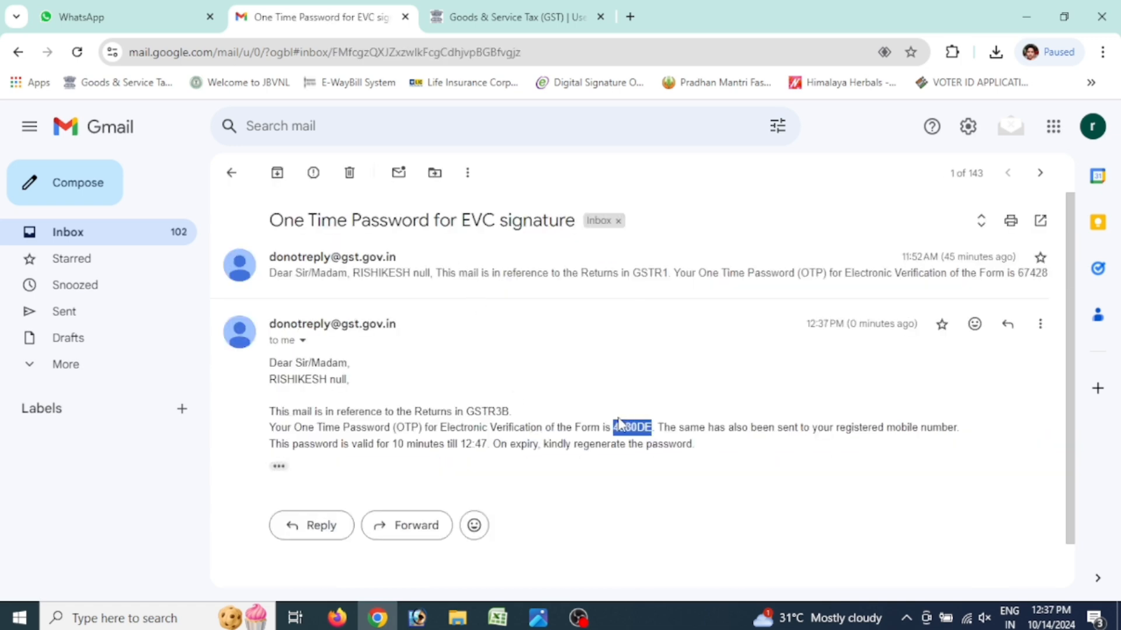
pyautogui.click(465, 7)
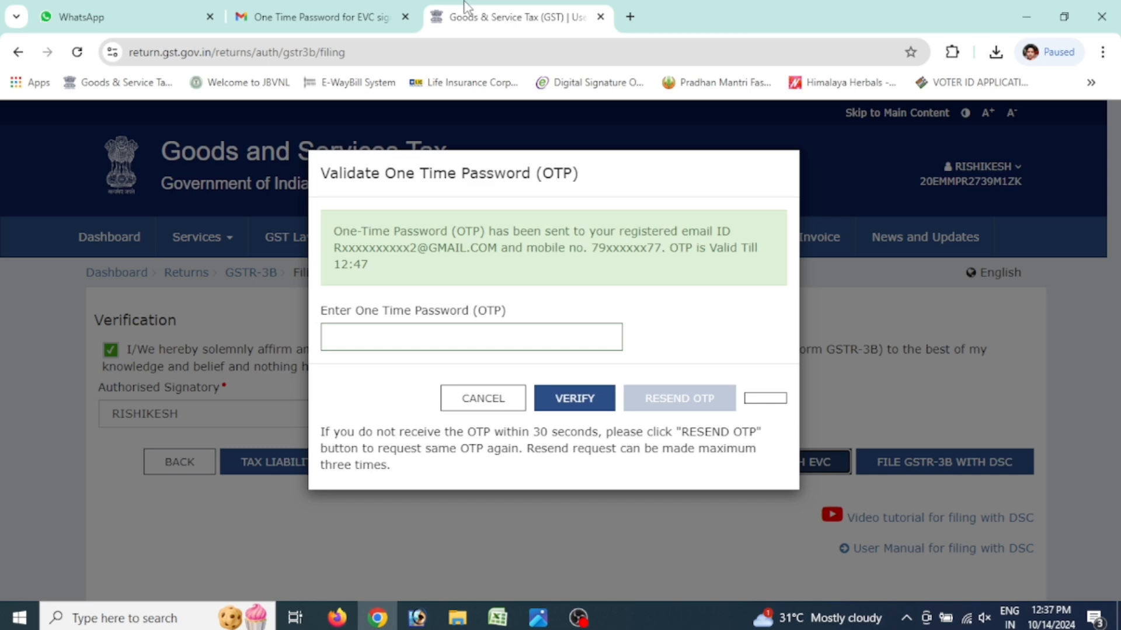
# Paste the one-time password, verify it to file GSTR-3B, and decline Chrome's password saving
pyautogui.click(427, 332)
pyautogui.hotkey('ctrl', 'v')
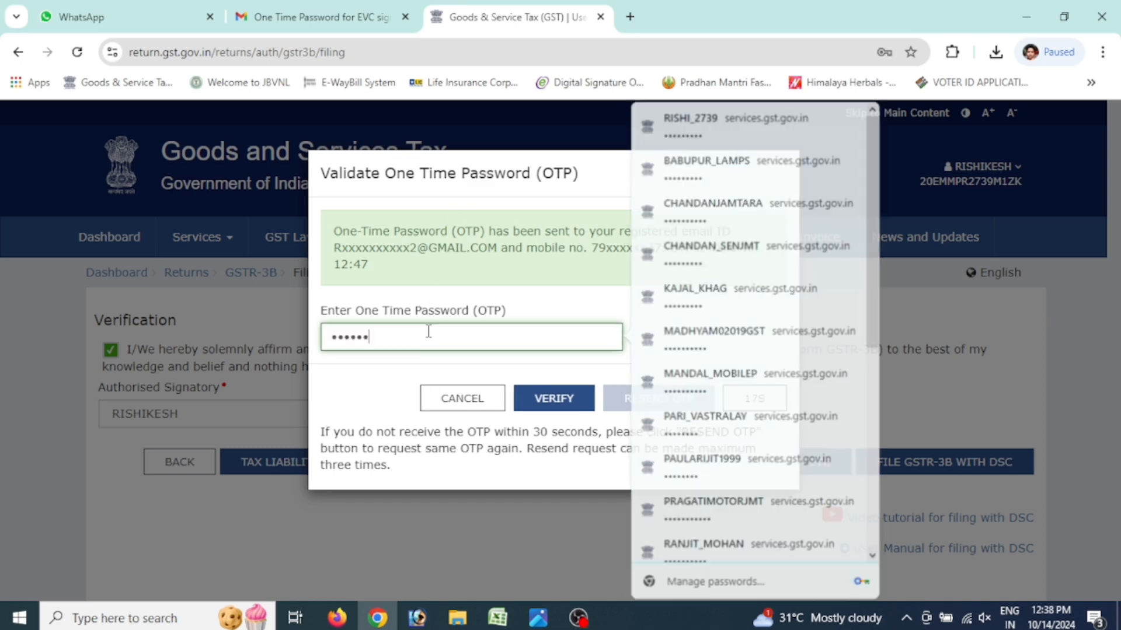
pyautogui.click(554, 397)
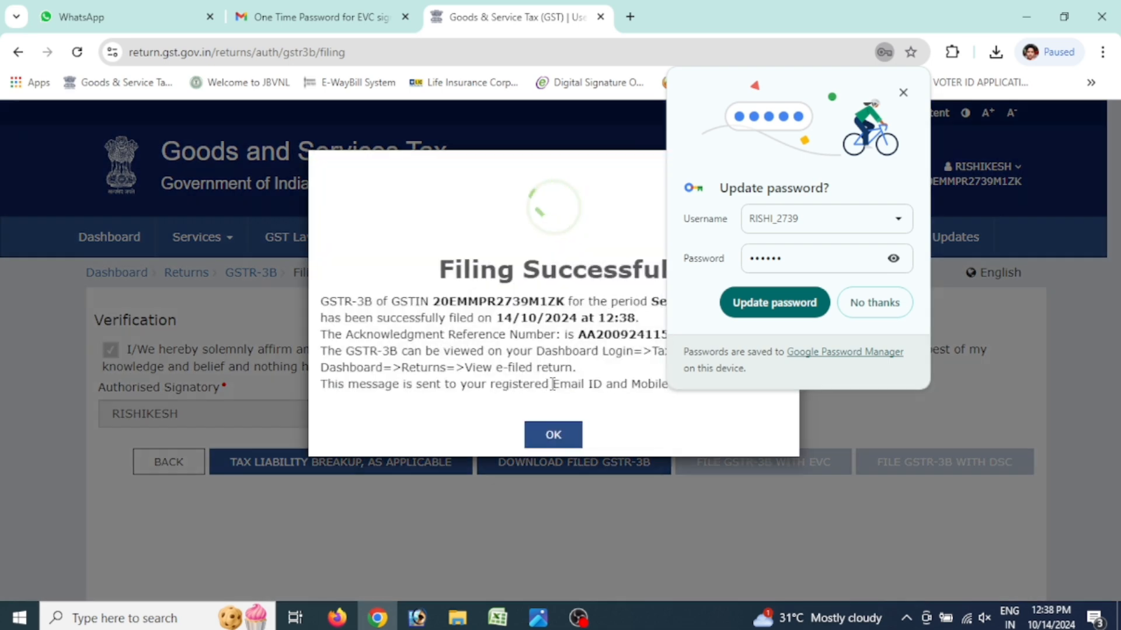
pyautogui.click(886, 301)
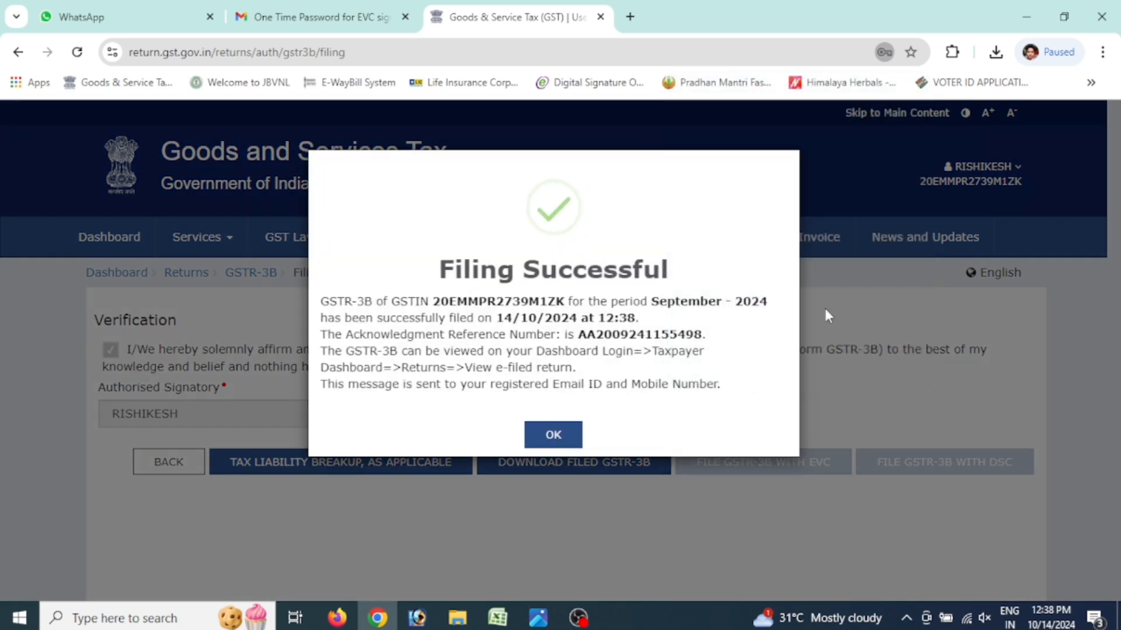